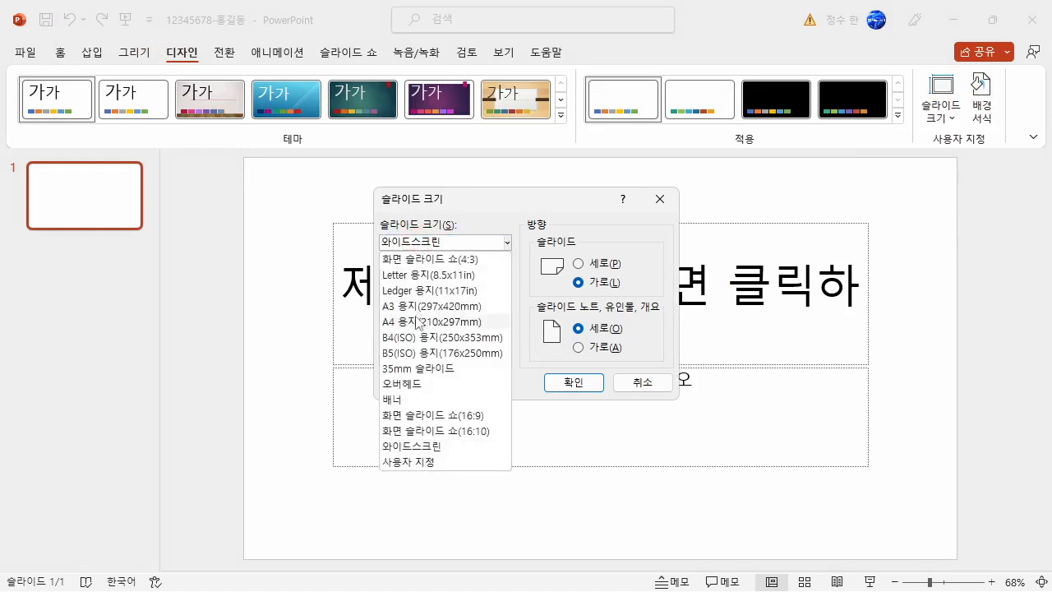
Set the slide size to A4 paper (210x297mm) and scale the content to ensure it fits the new slide.
{"action": "left_click", "coordinate": [417, 315]}
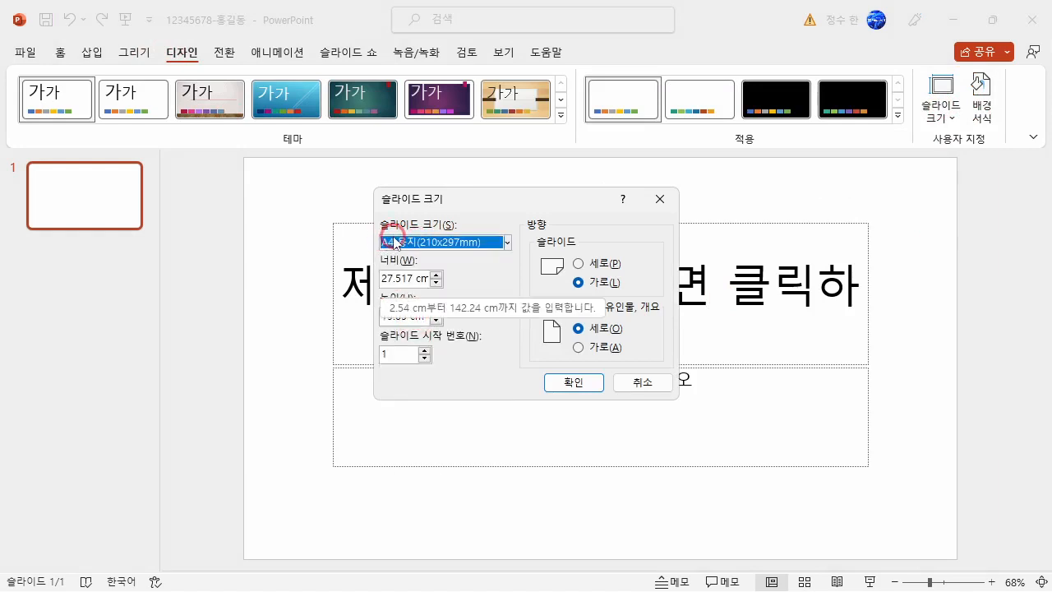
{"action": "left_click", "coordinate": [567, 380]}
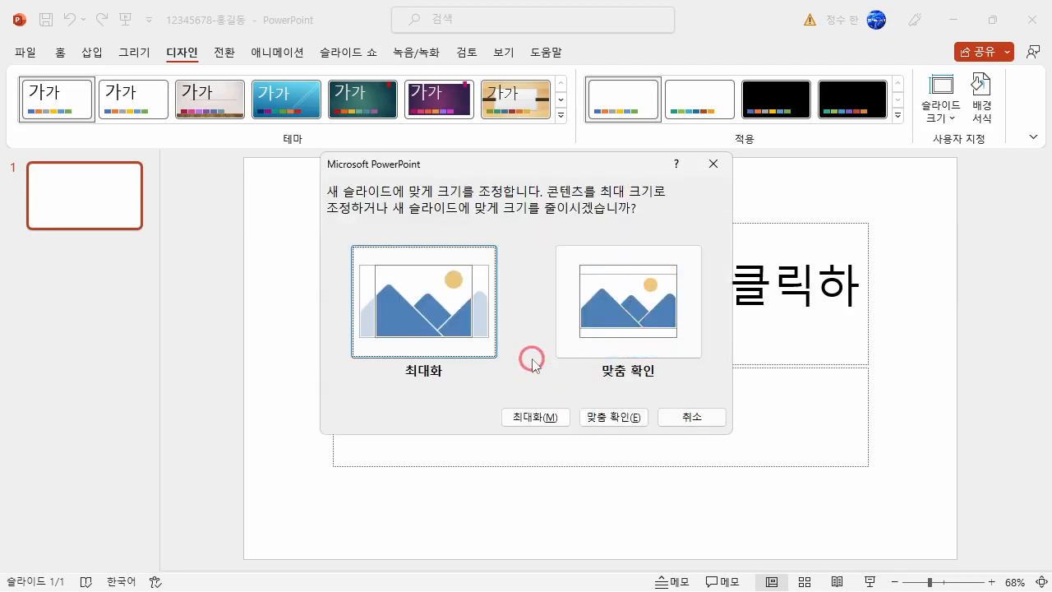
{"action": "left_click", "coordinate": [594, 317]}
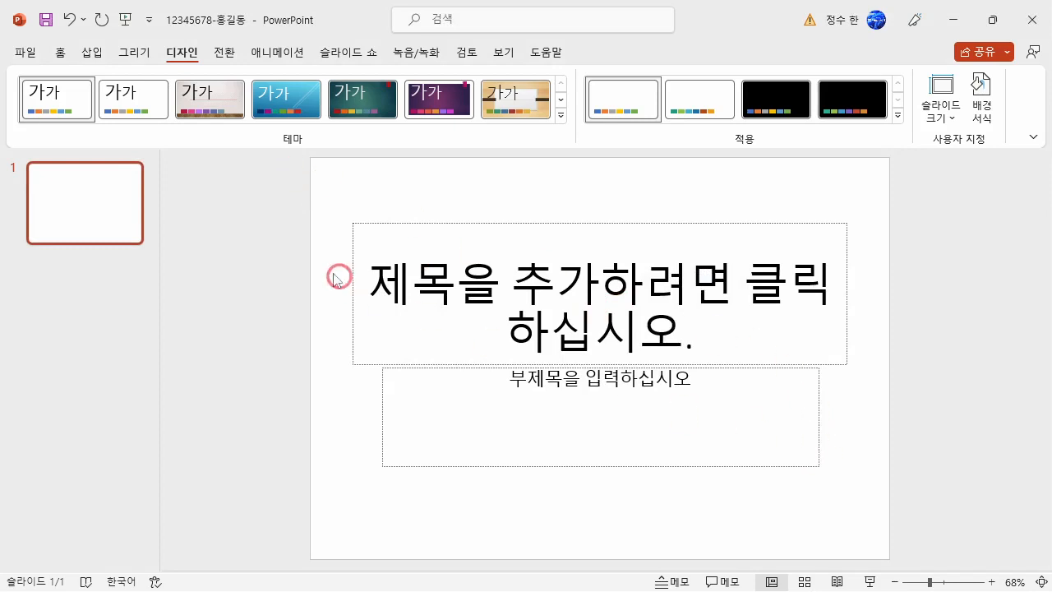
Add five new slides after the title slide so the presentation has six slides.
{"action": "left_click", "coordinate": [60, 51]}
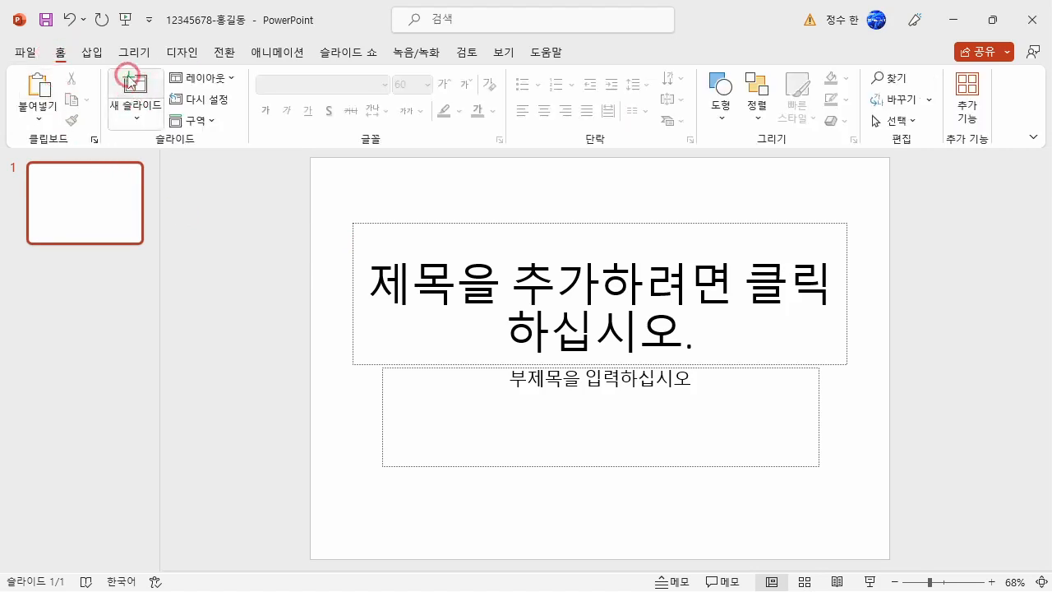
{"action": "left_click", "coordinate": [133, 79]}
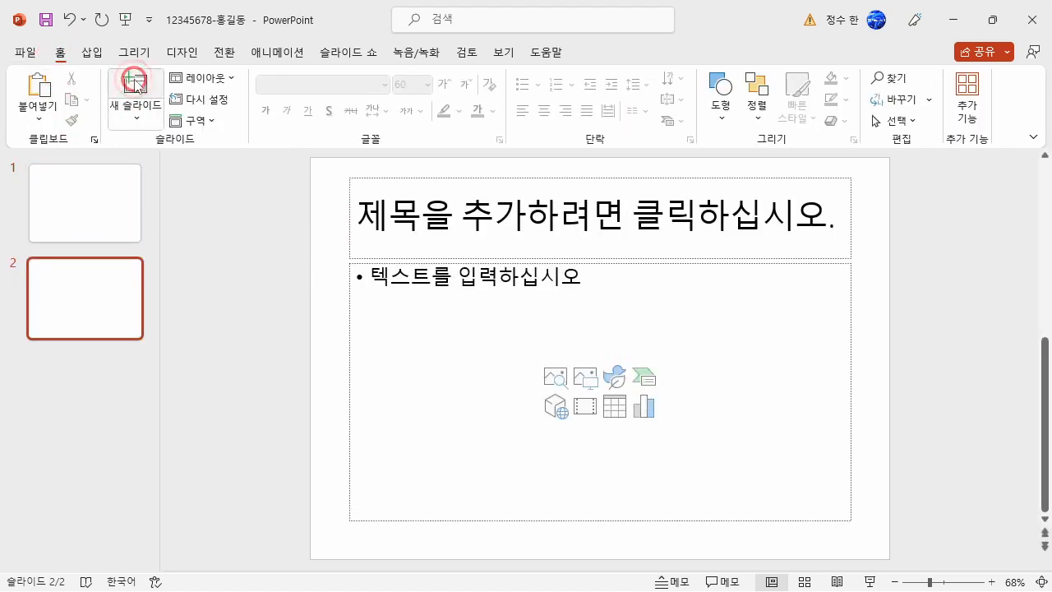
{"action": "left_click", "coordinate": [133, 79]}
{"action": "left_click", "coordinate": [133, 79]}
{"action": "left_click", "coordinate": [133, 79]}
{"action": "left_click", "coordinate": [133, 80]}
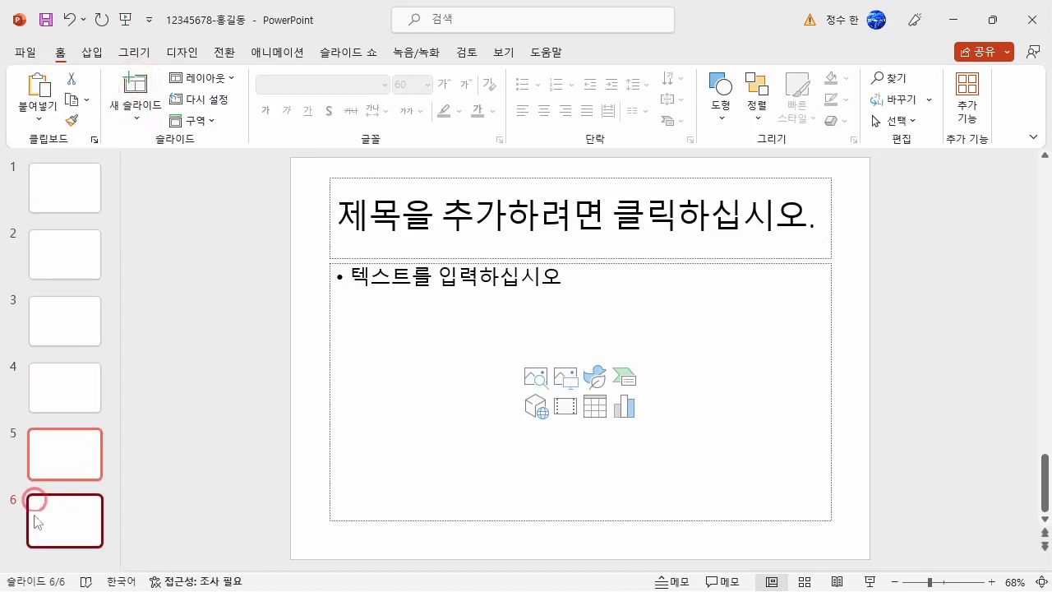
Open the slide master from the first slide and select the title and content layout for editing.
{"action": "left_click", "coordinate": [63, 202]}
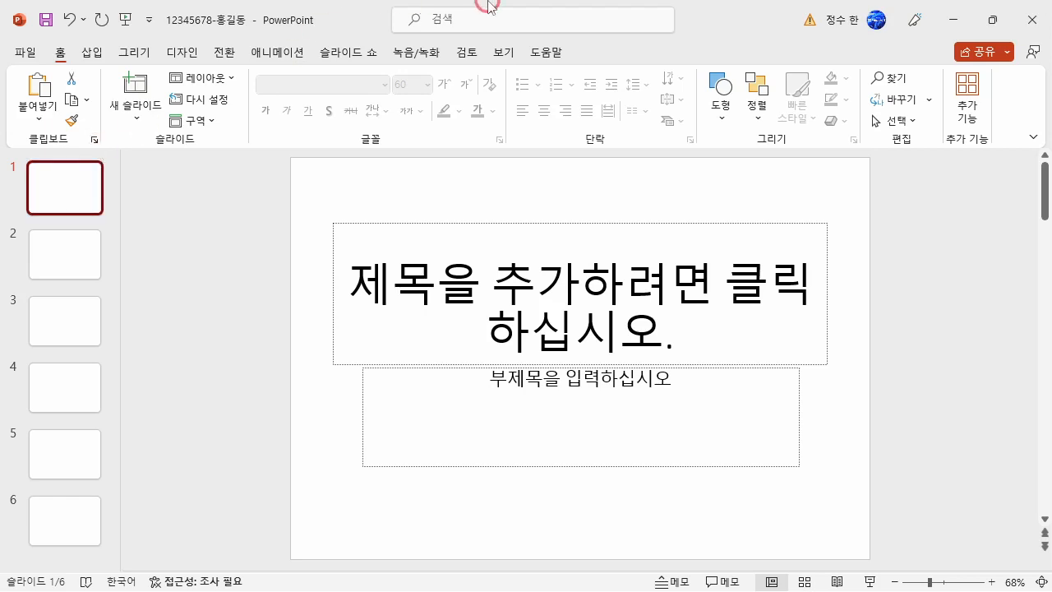
{"action": "left_click", "coordinate": [497, 52]}
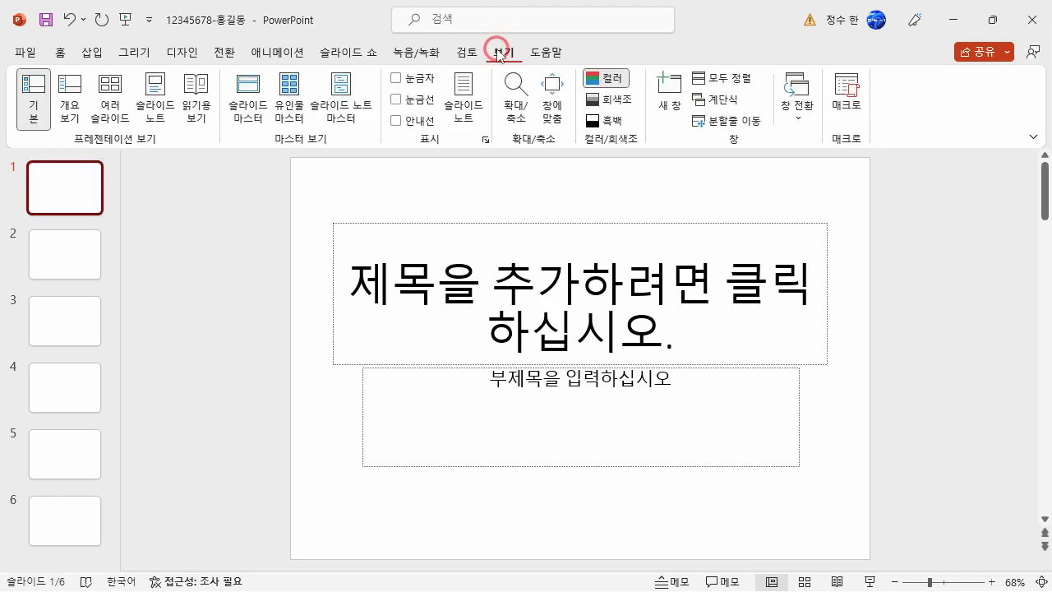
{"action": "left_click", "coordinate": [255, 105]}
{"action": "scroll", "coordinate": [111, 228], "scroll_direction": "up", "scroll_amount": 2}
{"action": "left_click", "coordinate": [66, 183]}
{"action": "left_click", "coordinate": [76, 233]}
{"action": "left_click", "coordinate": [72, 290]}
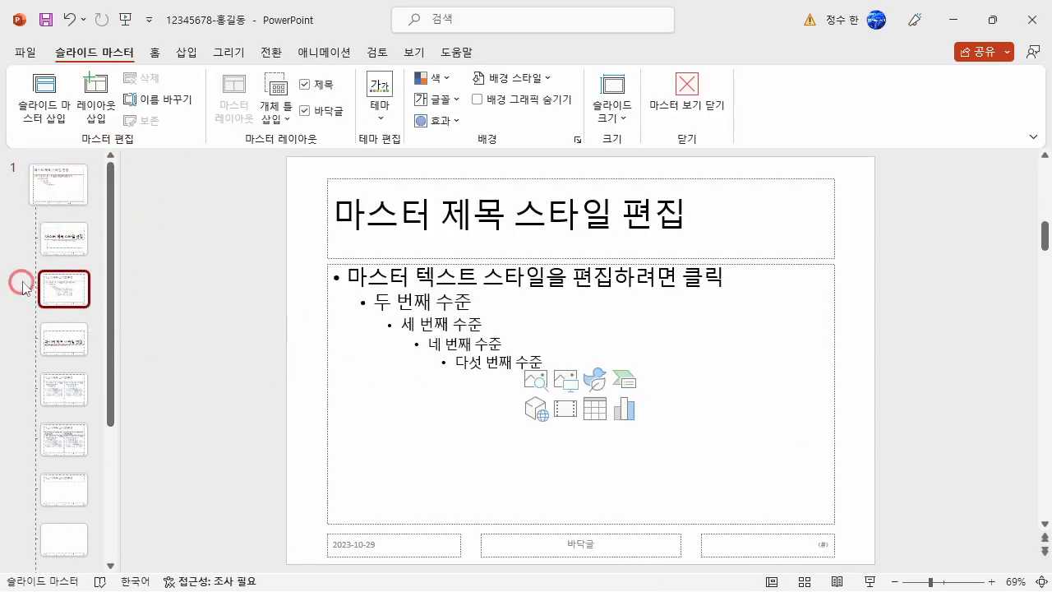
{"action": "left_click", "coordinate": [82, 301]}
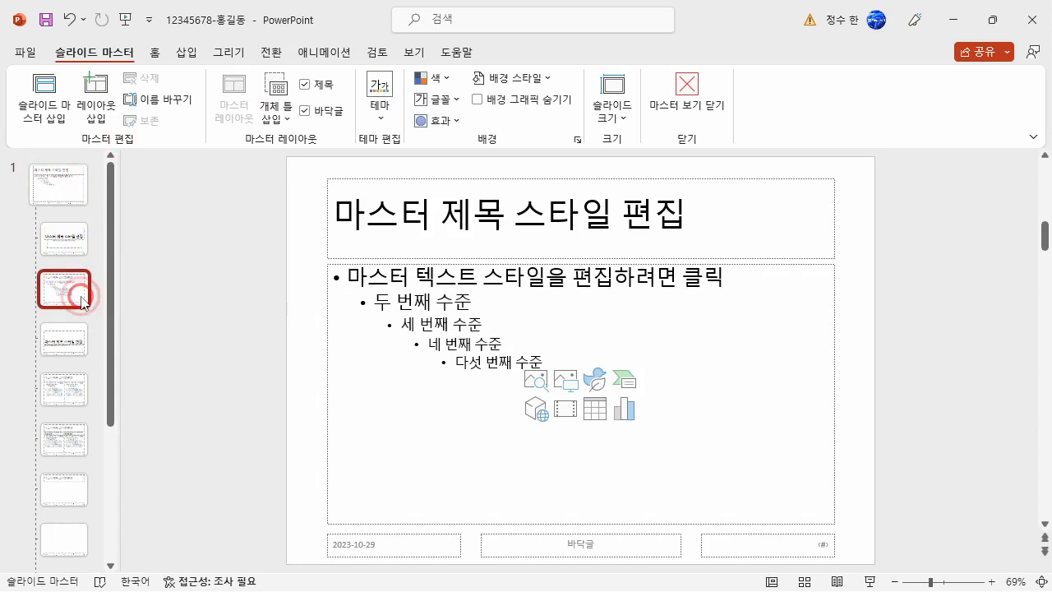
Draw a parallelogram about 1.01 cm high and 27.52 cm wide across the layout's title area, aligned with the slide's side edges.
{"action": "left_click", "coordinate": [188, 52]}
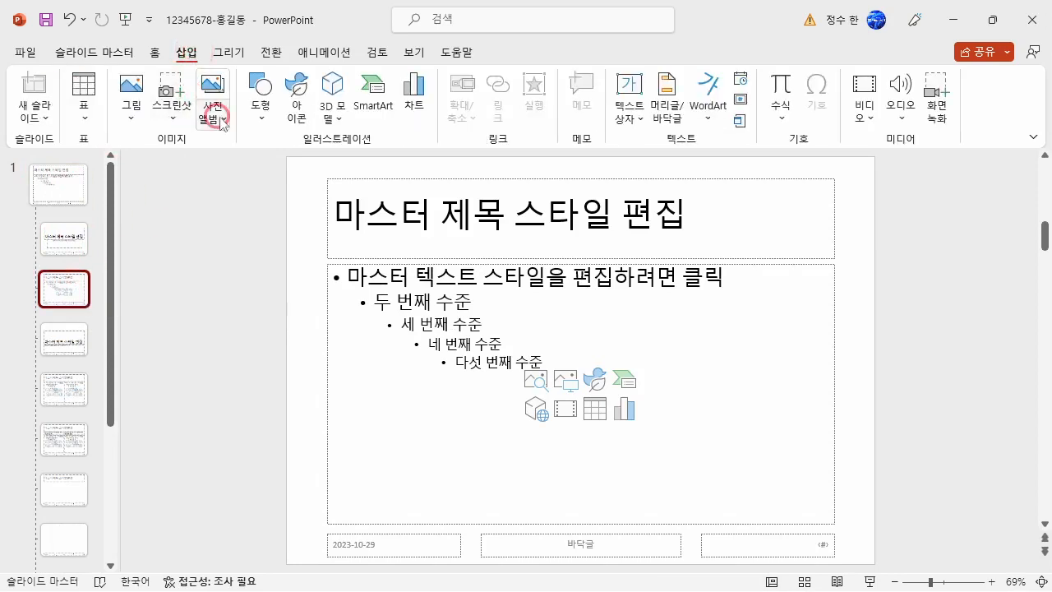
{"action": "left_click", "coordinate": [257, 123]}
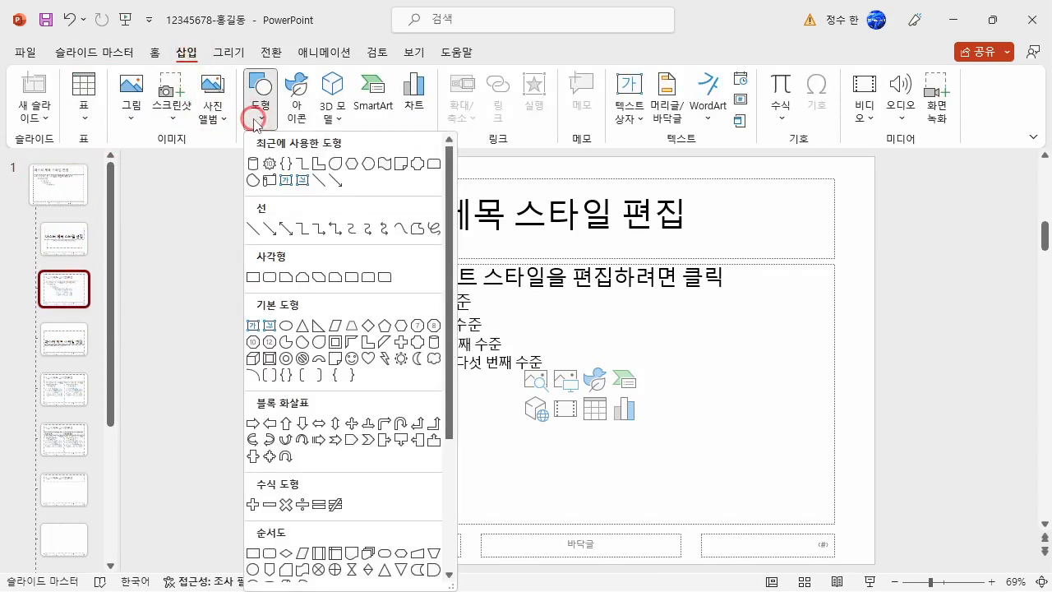
{"action": "left_click", "coordinate": [334, 326]}
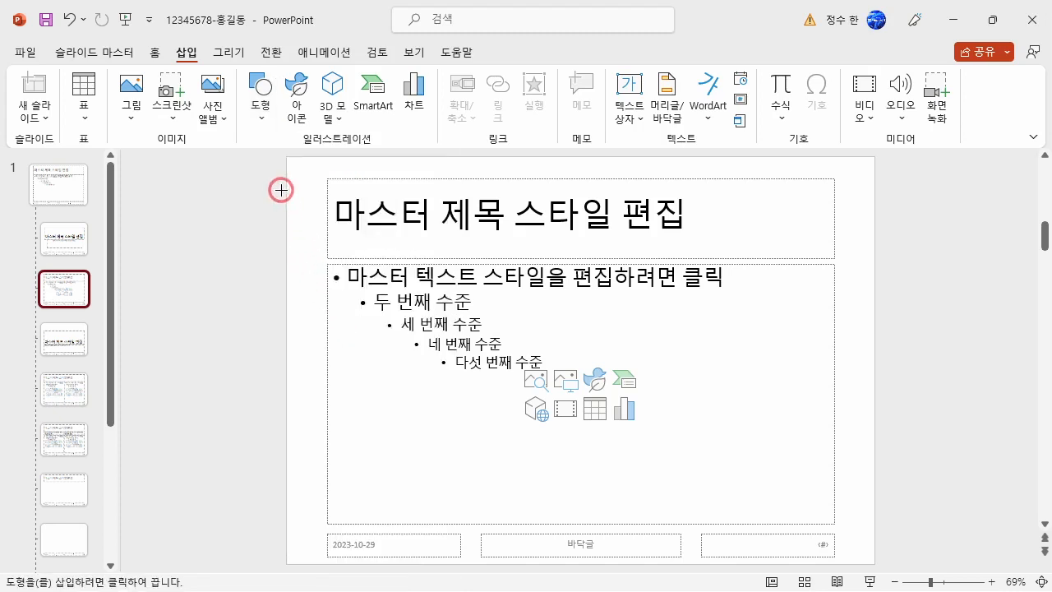
{"action": "left_click_drag", "start_coordinate": [287, 192], "coordinate": [876, 216]}
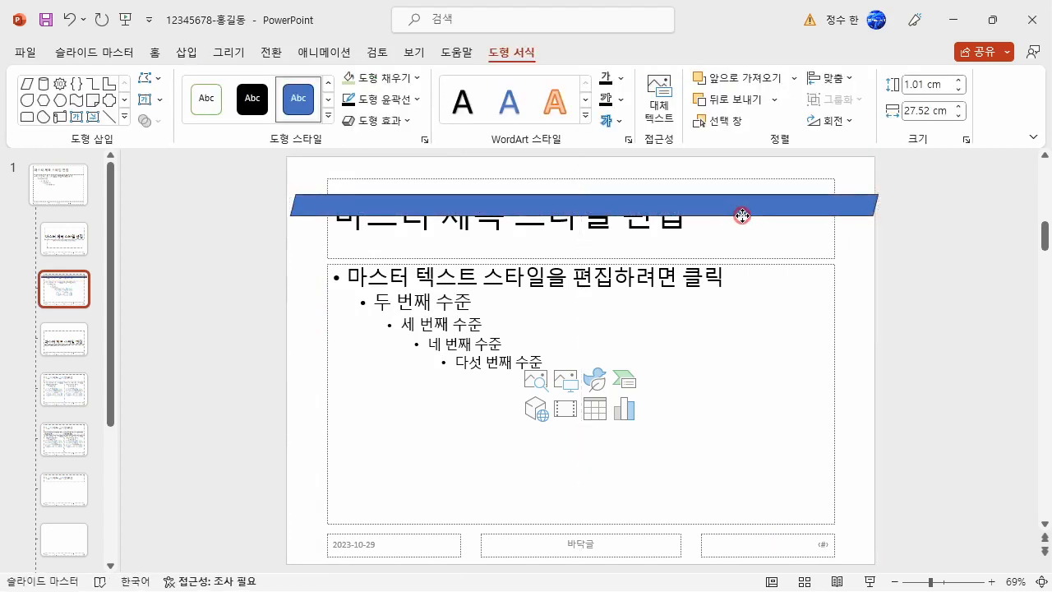
{"action": "mouse_move", "coordinate": [432, 195]}
{"action": "left_mouse_down"}
{"action": "mouse_move", "coordinate": [431, 183]}
{"action": "mouse_move", "coordinate": [432, 195]}
{"action": "left_mouse_up"}
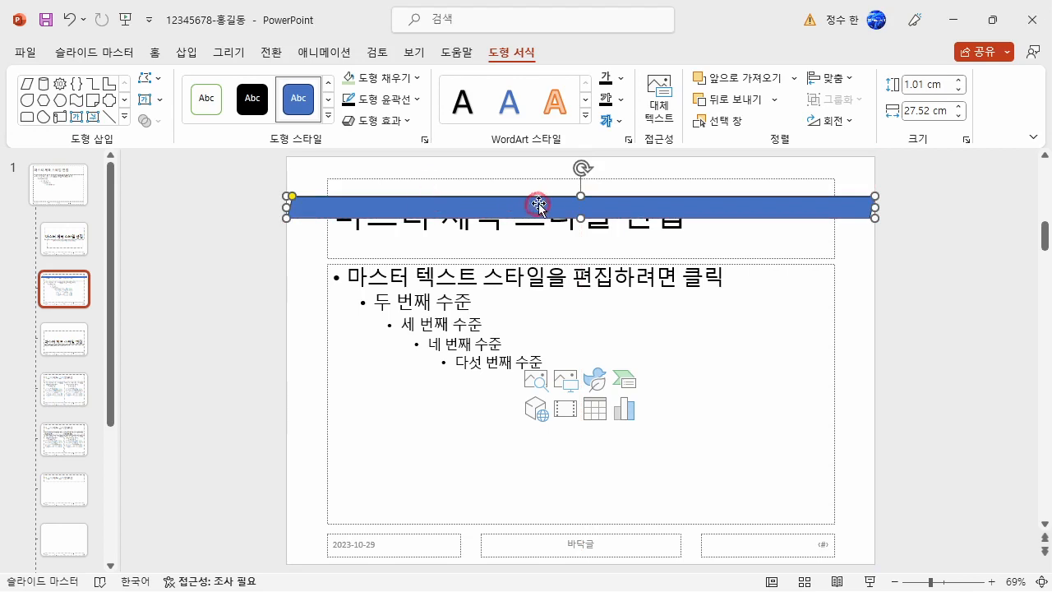
Remove the thin parallelogram's outline and fill it with a light green theme colour.
{"action": "left_click", "coordinate": [377, 100]}
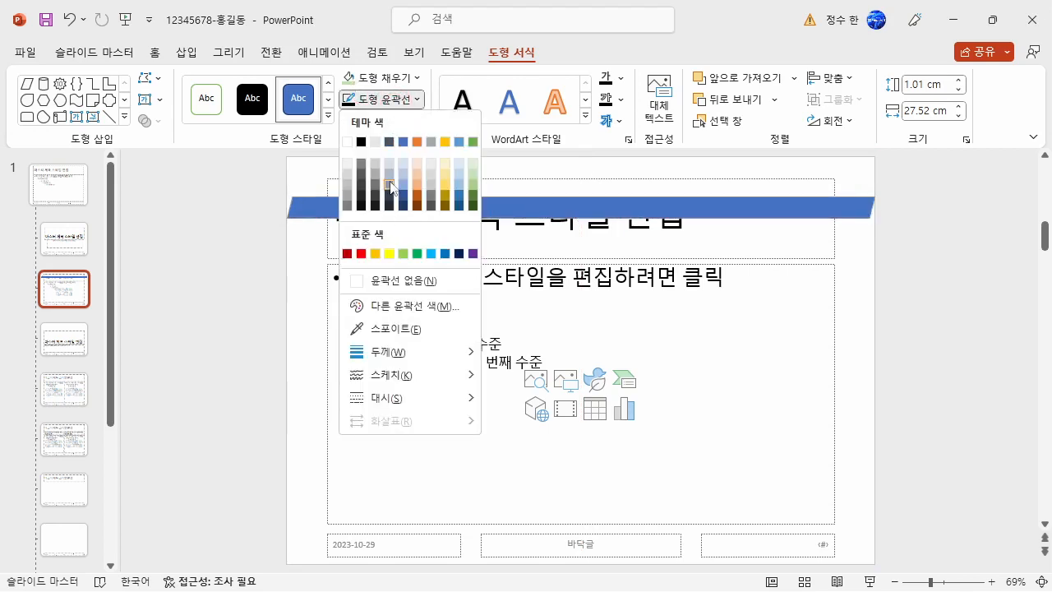
{"action": "left_click", "coordinate": [391, 280]}
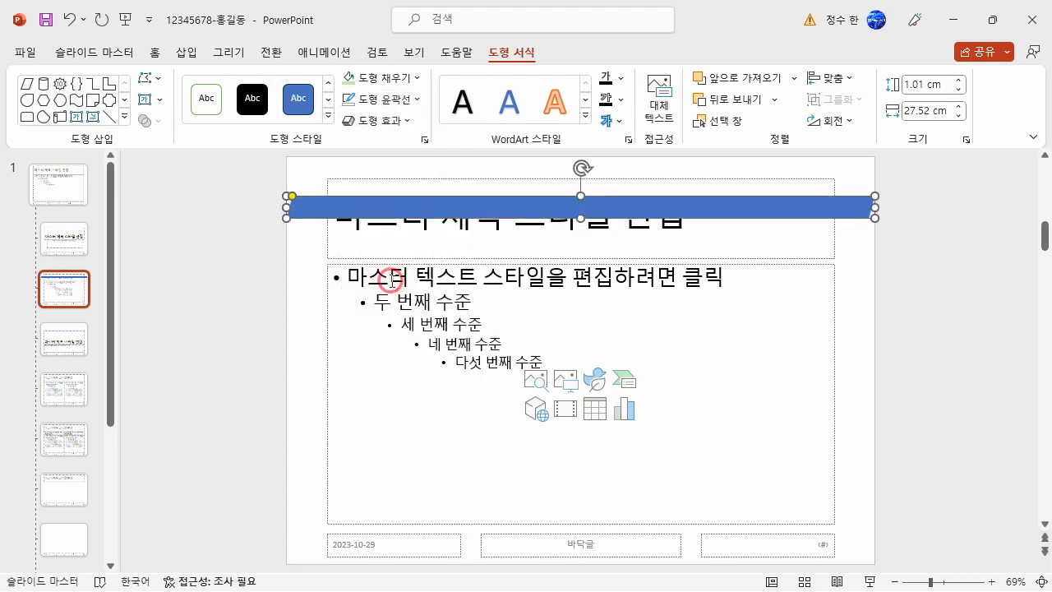
{"action": "left_click", "coordinate": [378, 78]}
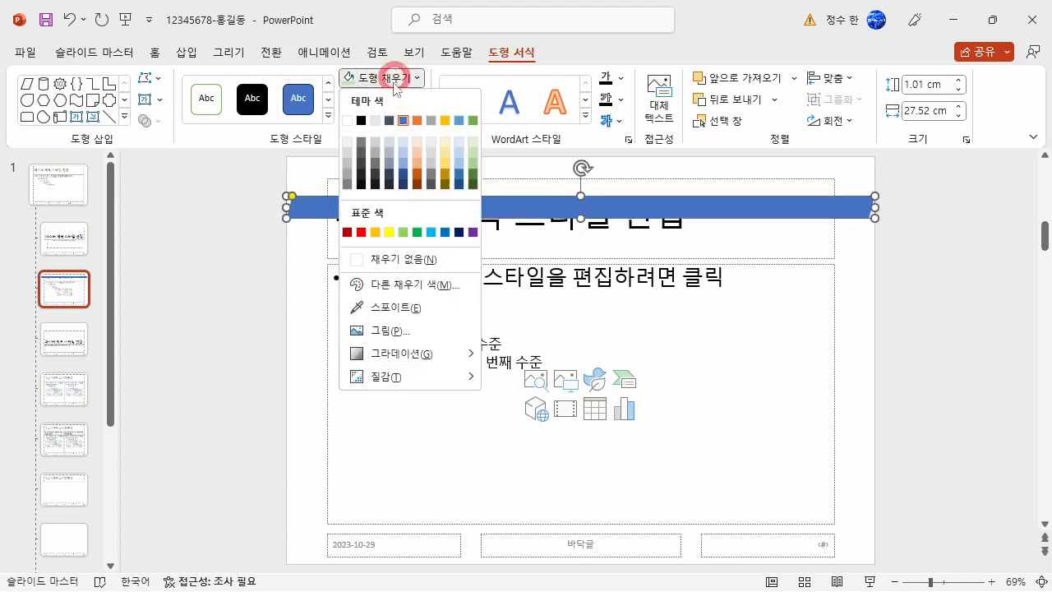
{"action": "left_click", "coordinate": [471, 155]}
{"action": "left_click", "coordinate": [227, 263]}
Draw a second parallelogram about 2.86 cm high and 23.73 cm wide from the slide's upper edge over the green band.
{"action": "left_click", "coordinate": [187, 51]}
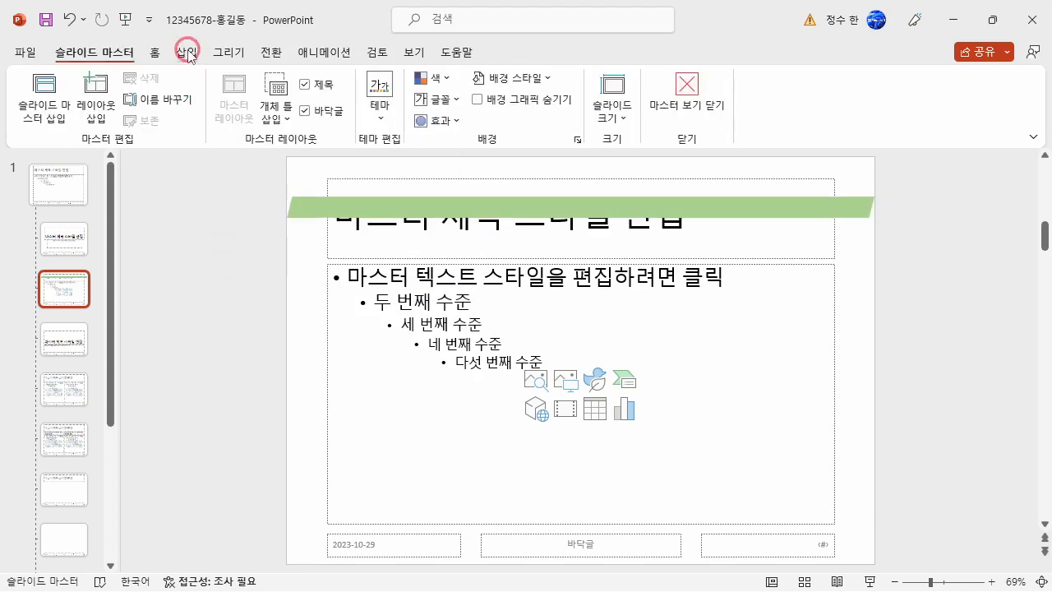
{"action": "left_click", "coordinate": [264, 105]}
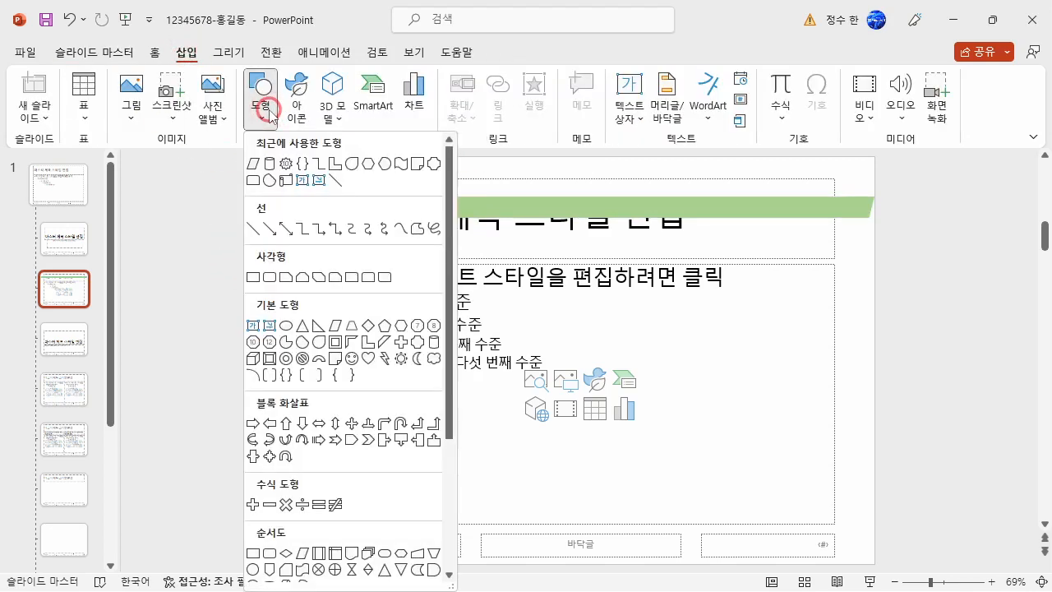
{"action": "left_click", "coordinate": [334, 325]}
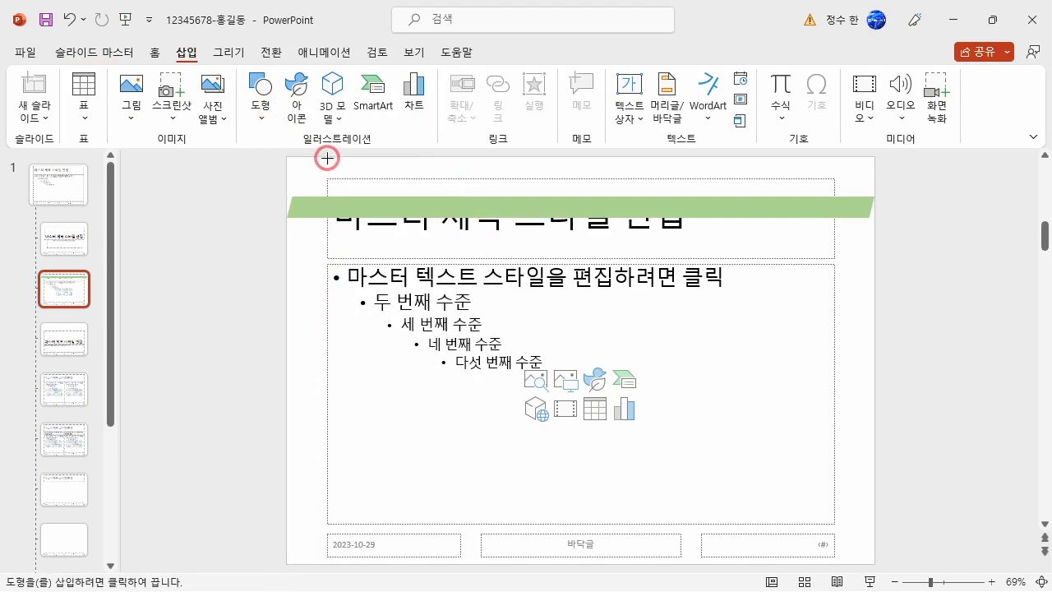
{"action": "mouse_move", "coordinate": [327, 156]}
{"action": "left_mouse_down"}
{"action": "mouse_move", "coordinate": [782, 227]}
{"action": "mouse_move", "coordinate": [834, 221]}
{"action": "left_mouse_up"}
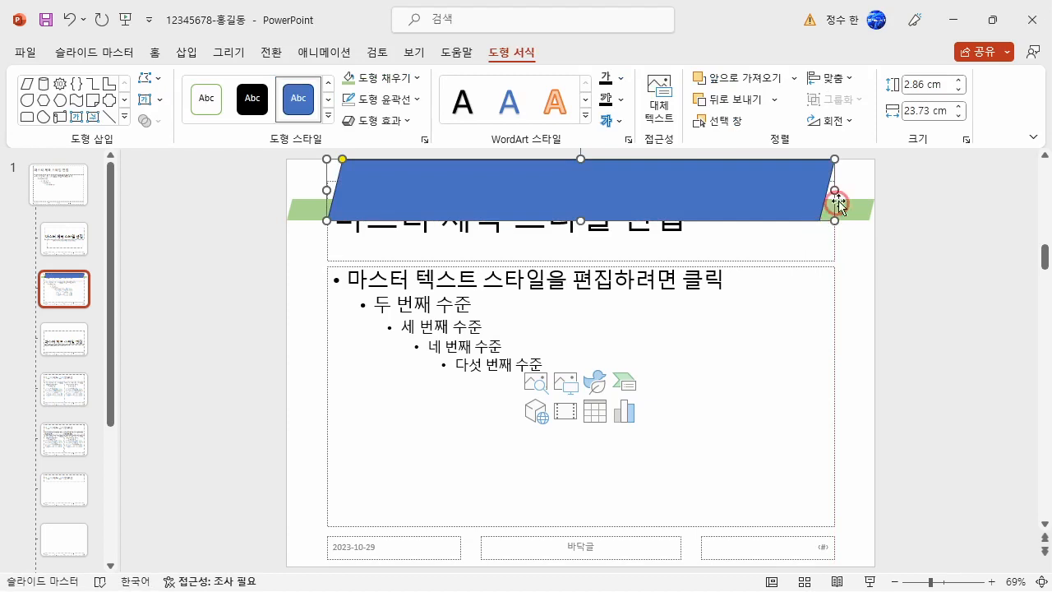
Flip the large blue parallelogram horizontally and remove its outline.
{"action": "left_click", "coordinate": [846, 121]}
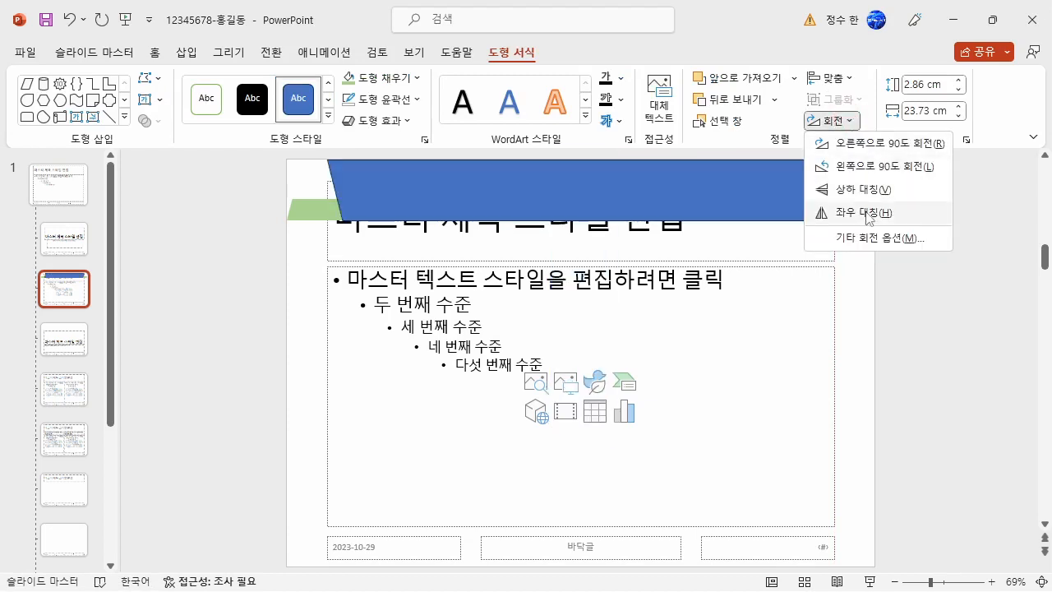
{"action": "left_click", "coordinate": [854, 212]}
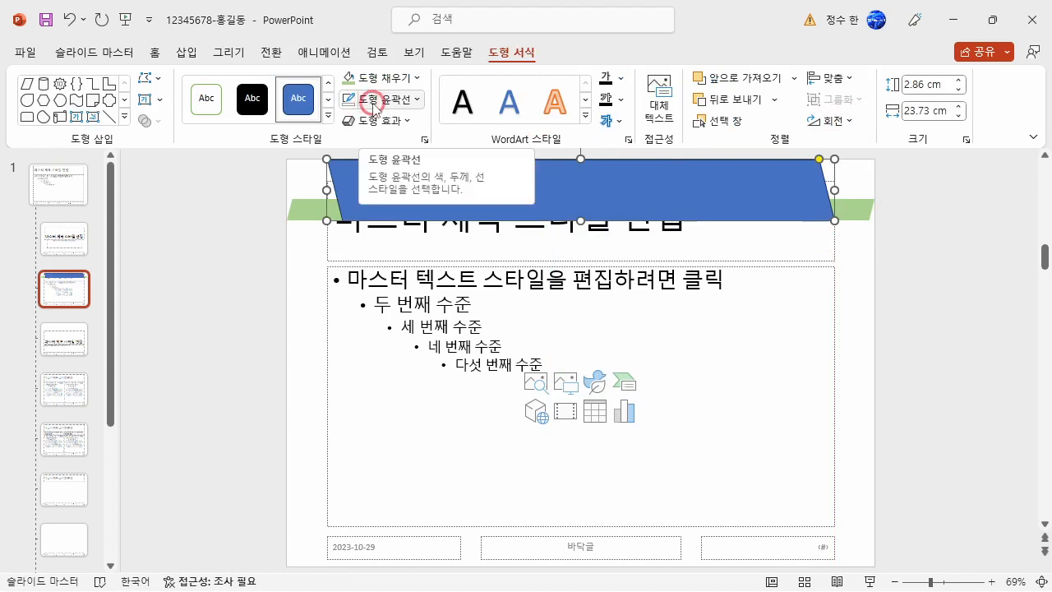
{"action": "left_click", "coordinate": [374, 107]}
{"action": "left_click", "coordinate": [376, 281]}
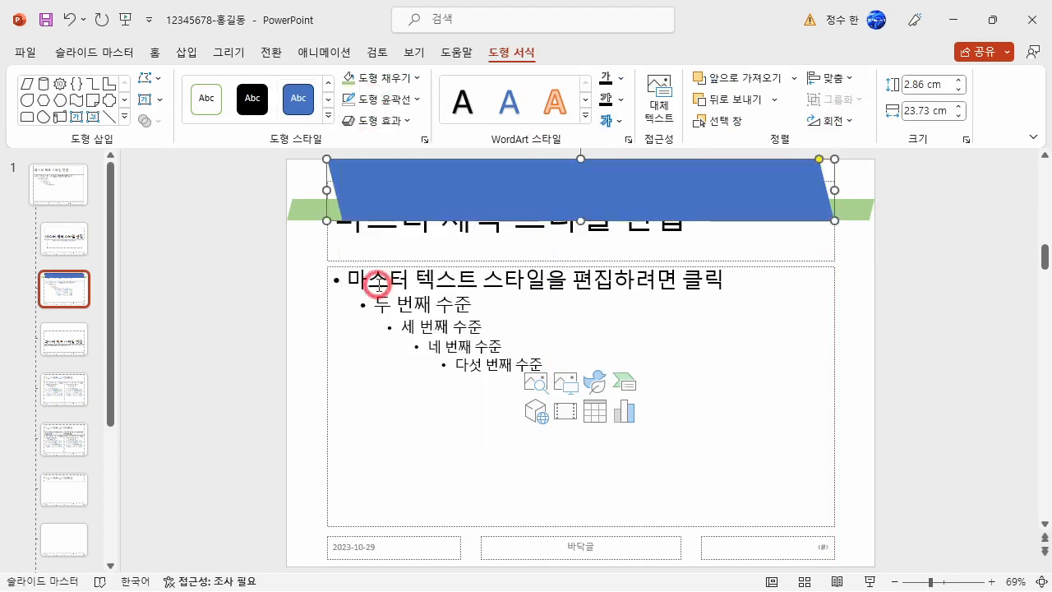
{"action": "left_click", "coordinate": [230, 299]}
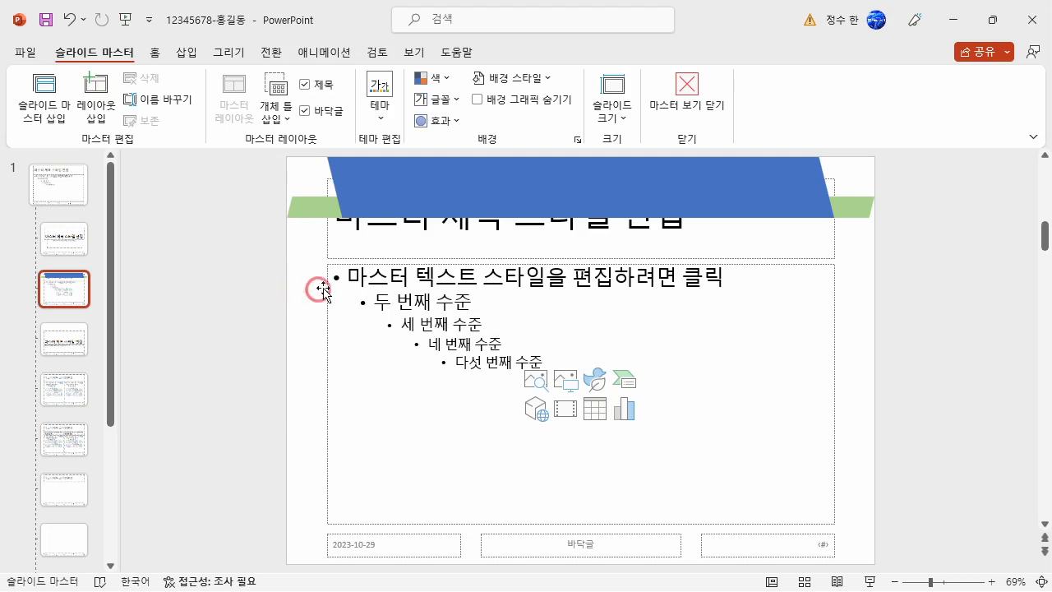
Bring the layout's title placeholder to the very front, above both parallelograms.
{"action": "left_click", "coordinate": [322, 243]}
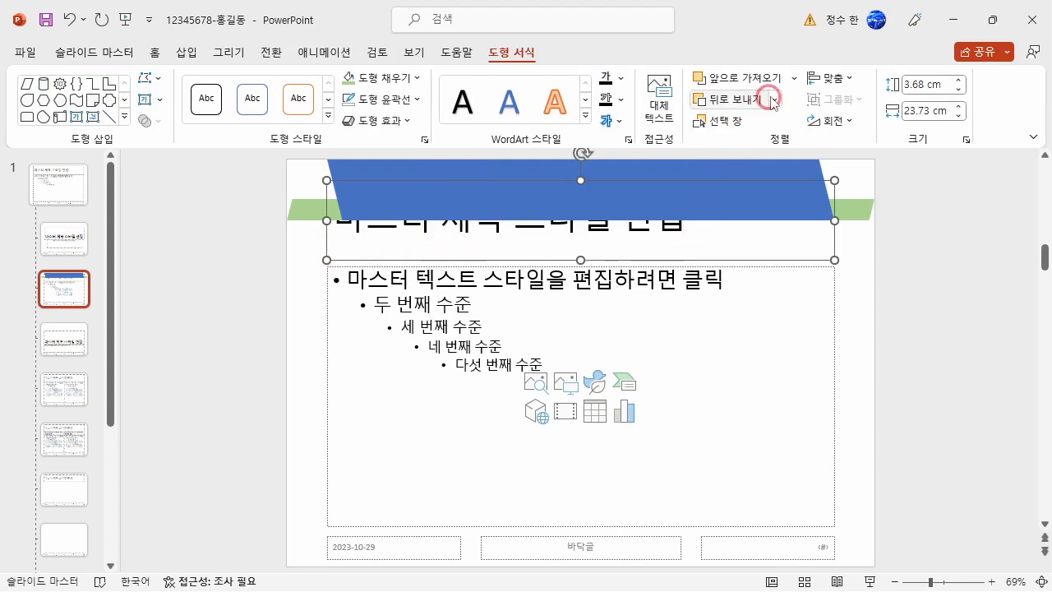
{"action": "left_click", "coordinate": [793, 78]}
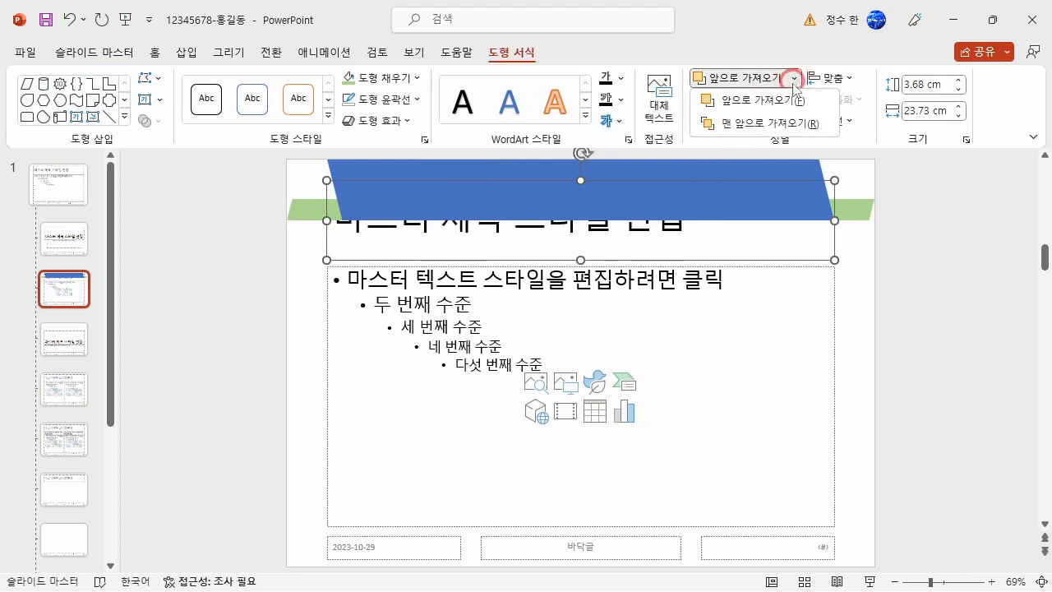
{"action": "left_click", "coordinate": [752, 124]}
Change the title placeholder's font to 돋움.
{"action": "left_click", "coordinate": [504, 220]}
{"action": "left_click", "coordinate": [155, 51]}
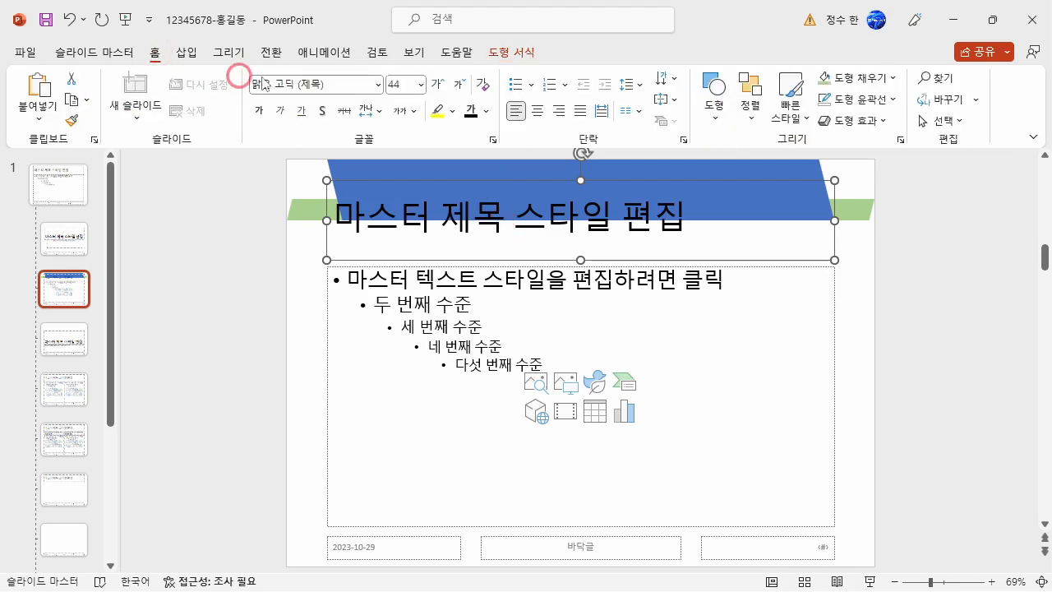
{"action": "left_click", "coordinate": [294, 87]}
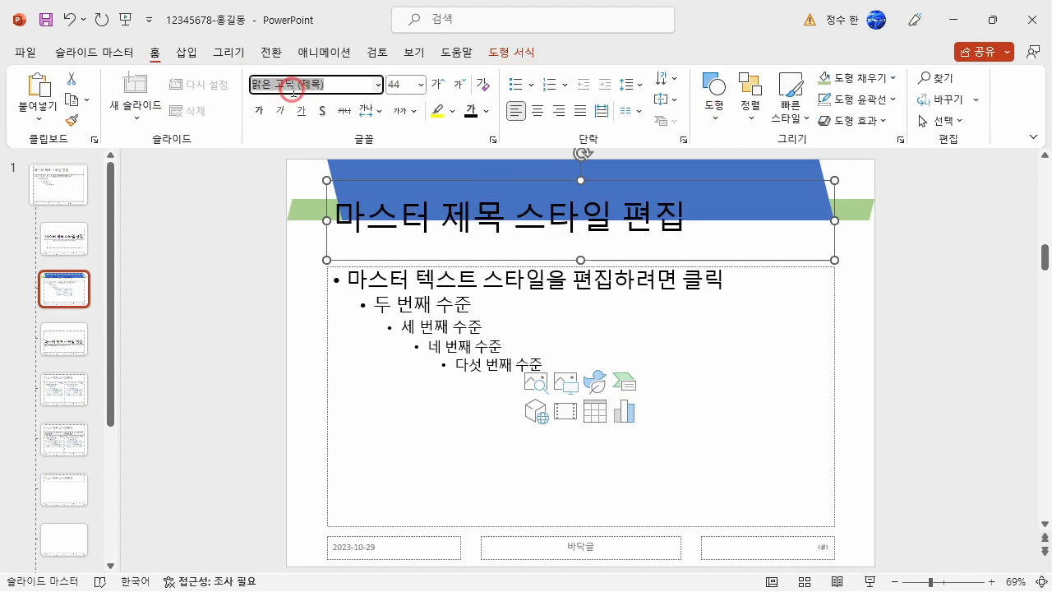
{"action": "type", "text": "ㄷ"}
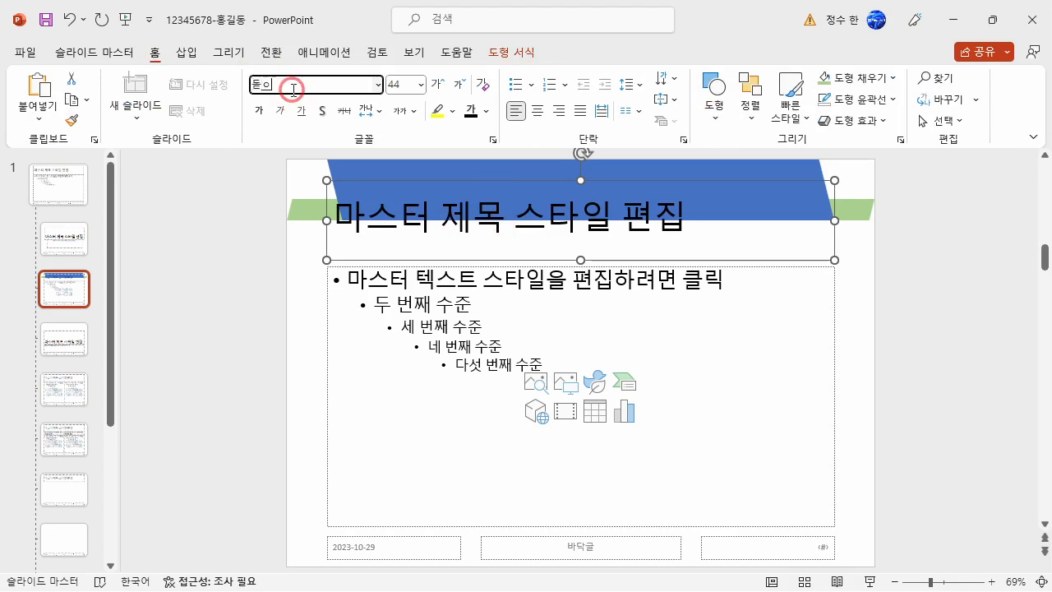
{"action": "type", "text": "돋우ㅁ"}
{"action": "key", "text": "Return"}
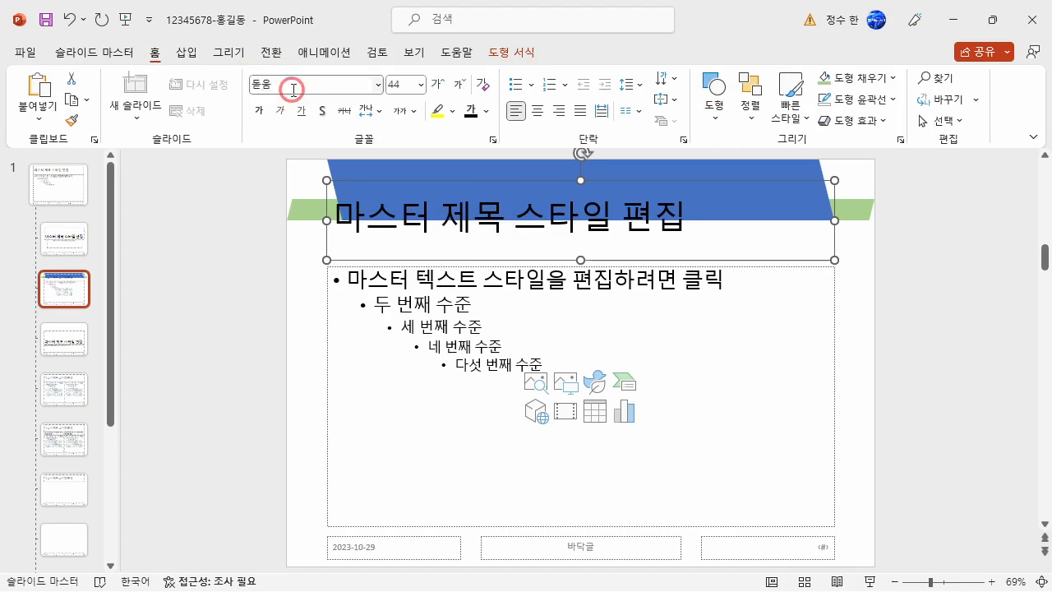
Set the title placeholder's text to size 40 and colour it white.
{"action": "left_click", "coordinate": [397, 86]}
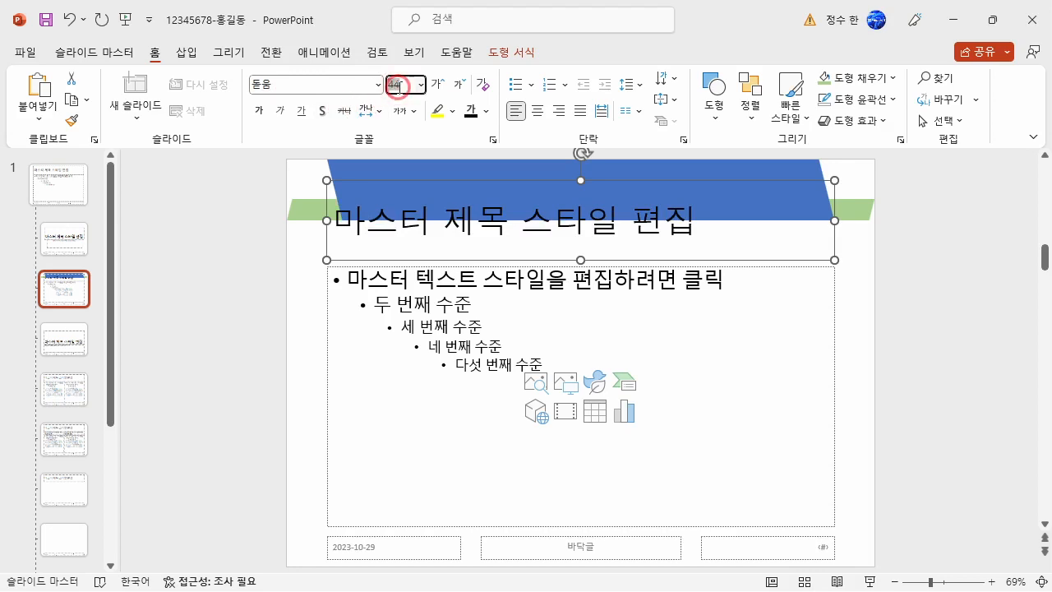
{"action": "type", "text": "40"}
{"action": "key", "text": "Return"}
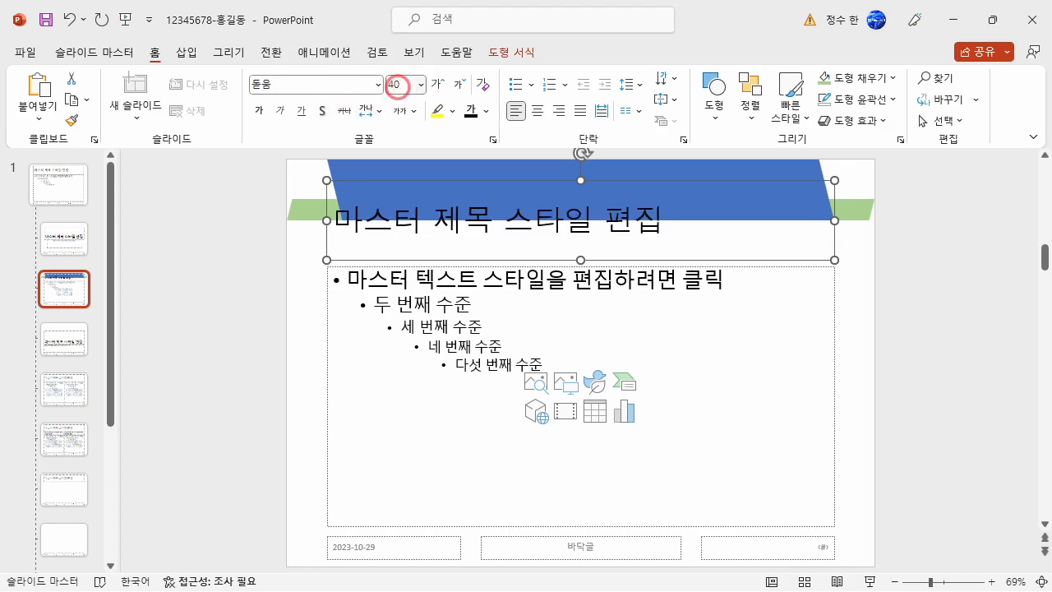
{"action": "left_click", "coordinate": [486, 111]}
{"action": "left_click", "coordinate": [469, 153]}
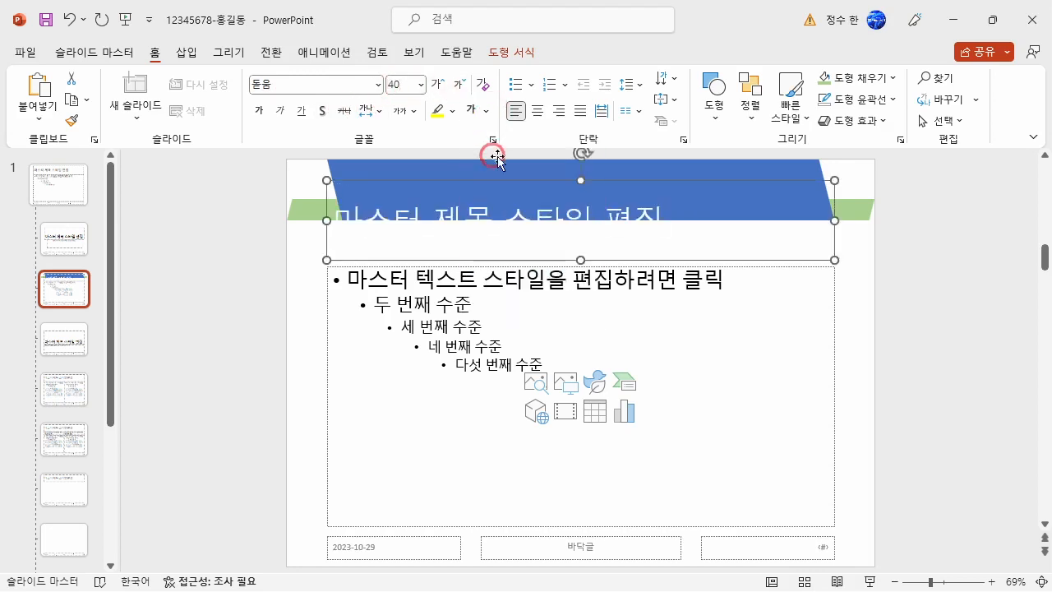
Centre the layout's title text, move its placeholder to the slide's top edge, and reduce its height to match the blue parallelogram.
{"action": "left_click", "coordinate": [538, 113]}
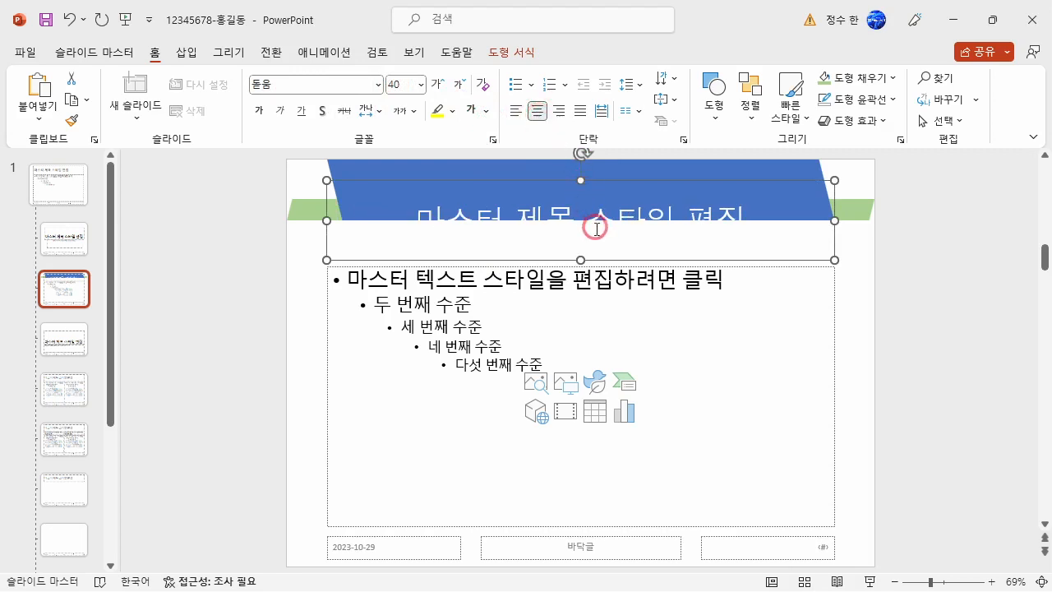
{"action": "left_click_drag", "start_coordinate": [603, 258], "coordinate": [604, 231]}
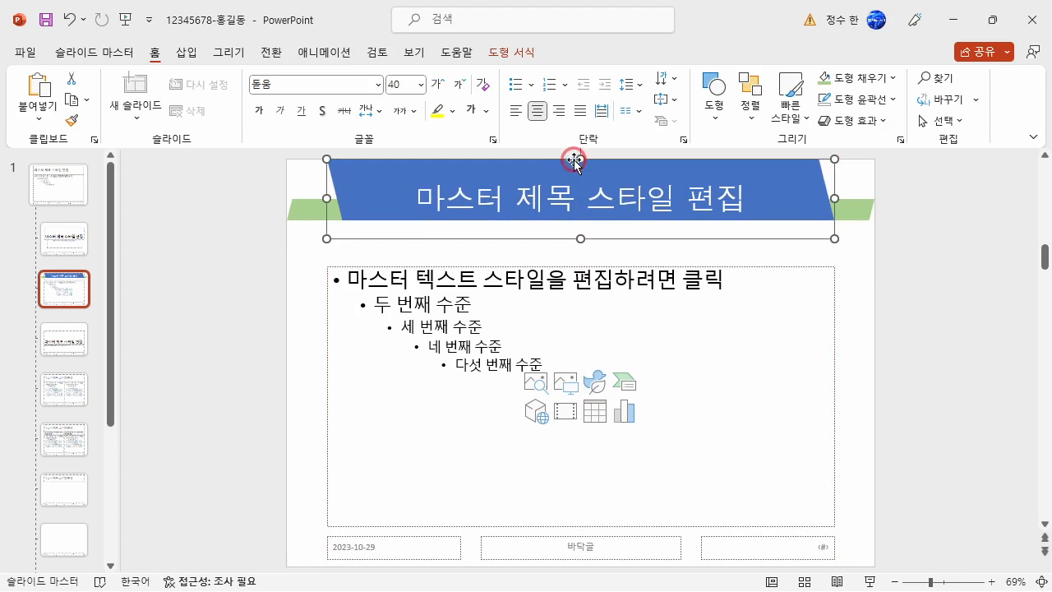
{"action": "left_click_drag", "start_coordinate": [581, 239], "coordinate": [585, 219]}
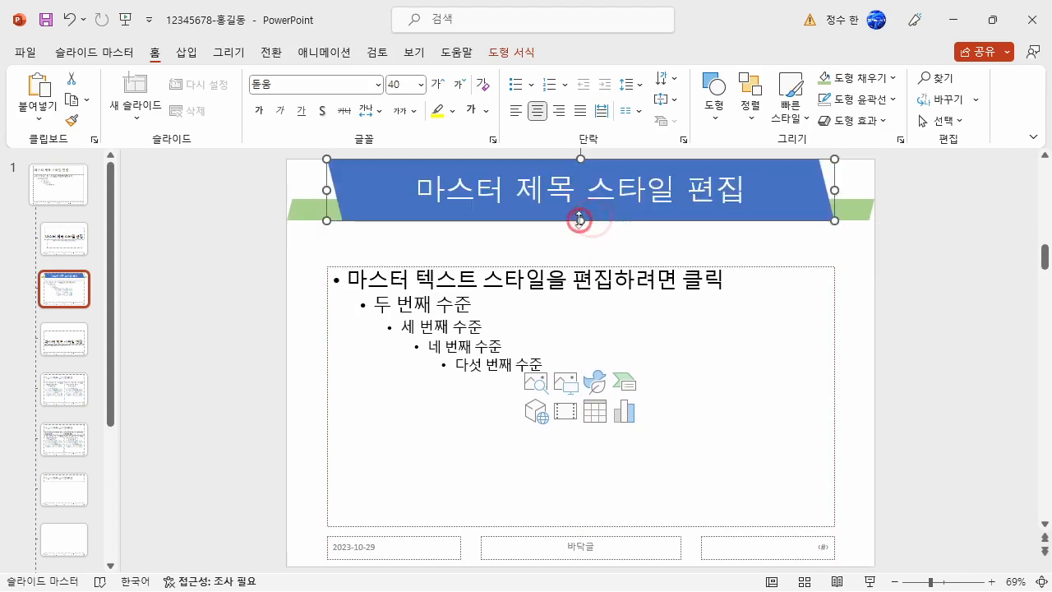
{"action": "left_click", "coordinate": [879, 265]}
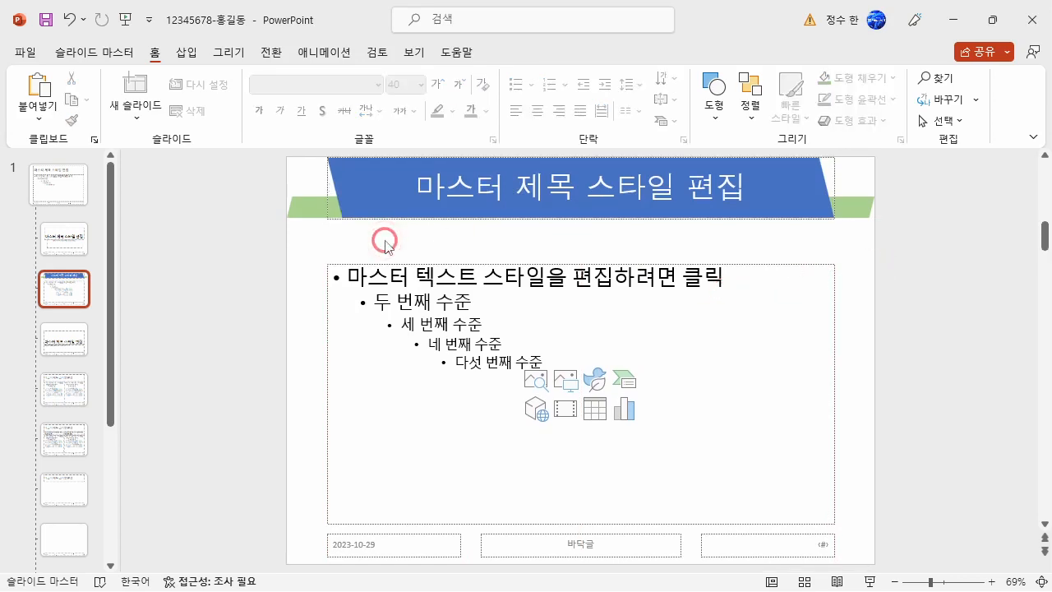
Insert the picture 로고2 from the ITQ Picture folder into the layout.
{"action": "left_click", "coordinate": [186, 52]}
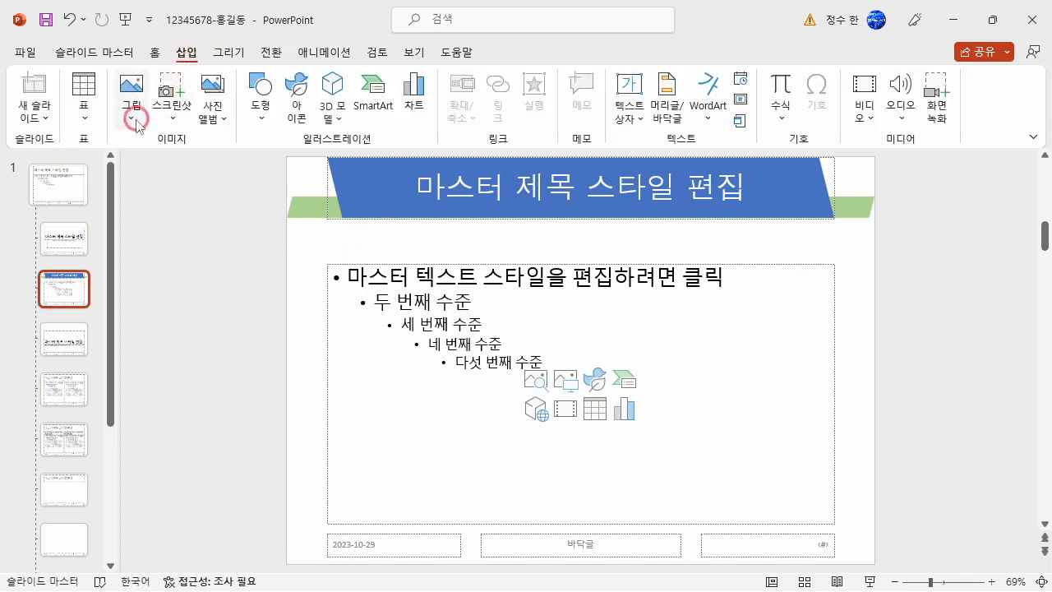
{"action": "left_click", "coordinate": [136, 105]}
{"action": "left_click", "coordinate": [177, 169]}
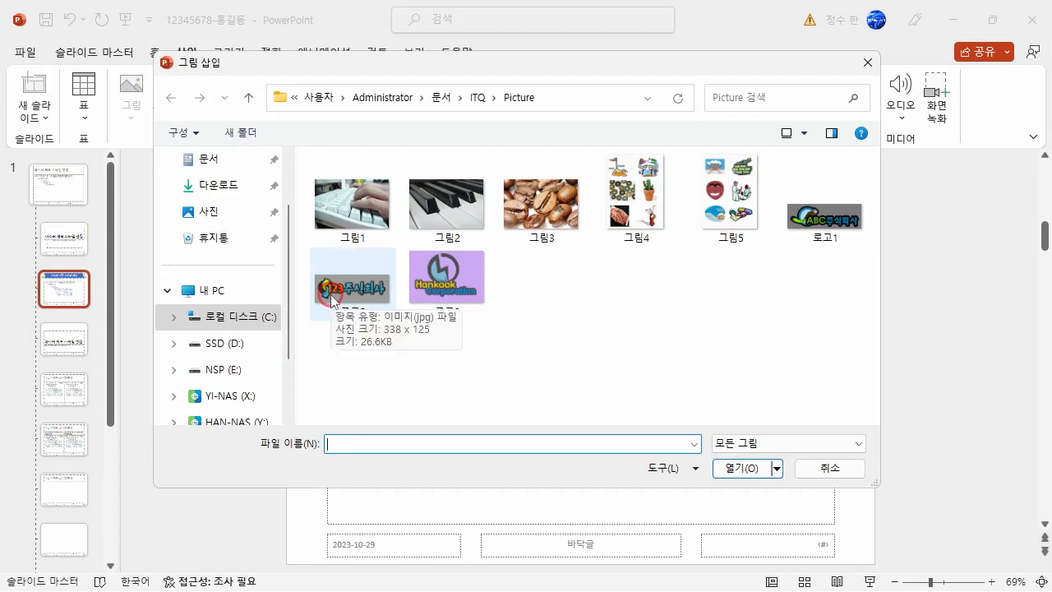
{"action": "left_click", "coordinate": [697, 357]}
{"action": "left_click", "coordinate": [364, 312]}
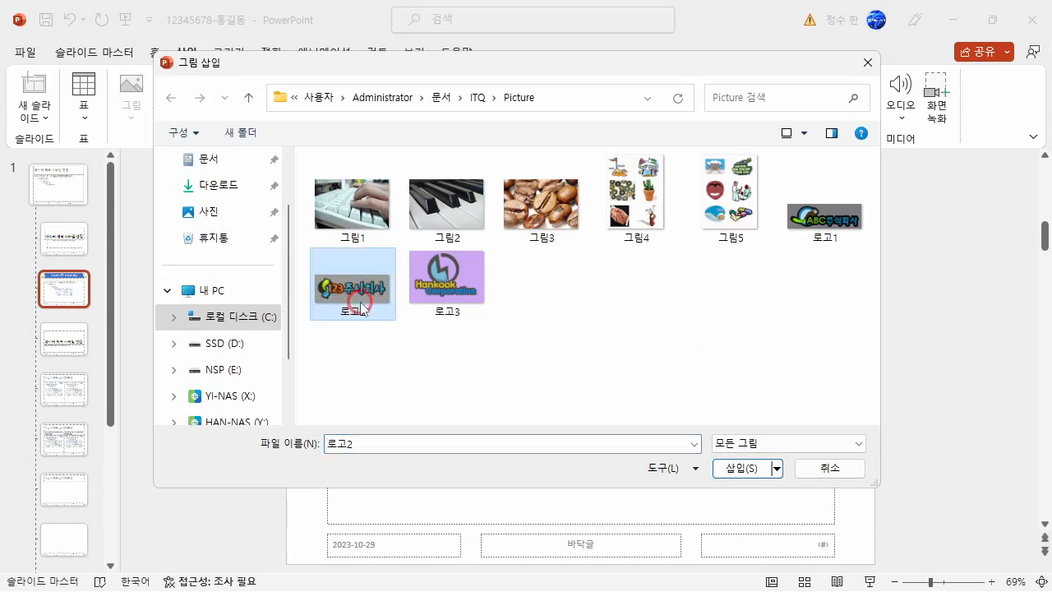
{"action": "left_click", "coordinate": [735, 468]}
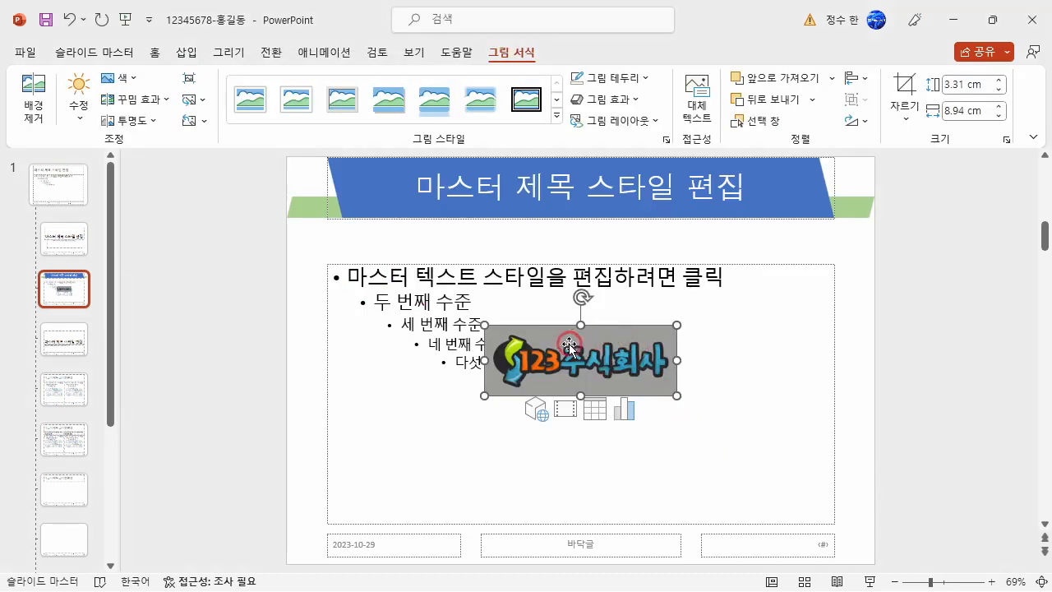
Make the logo's grey background transparent, and shrink the logo into the lower-left corner of the slide layout.
{"action": "left_click", "coordinate": [122, 77]}
{"action": "left_click", "coordinate": [164, 352]}
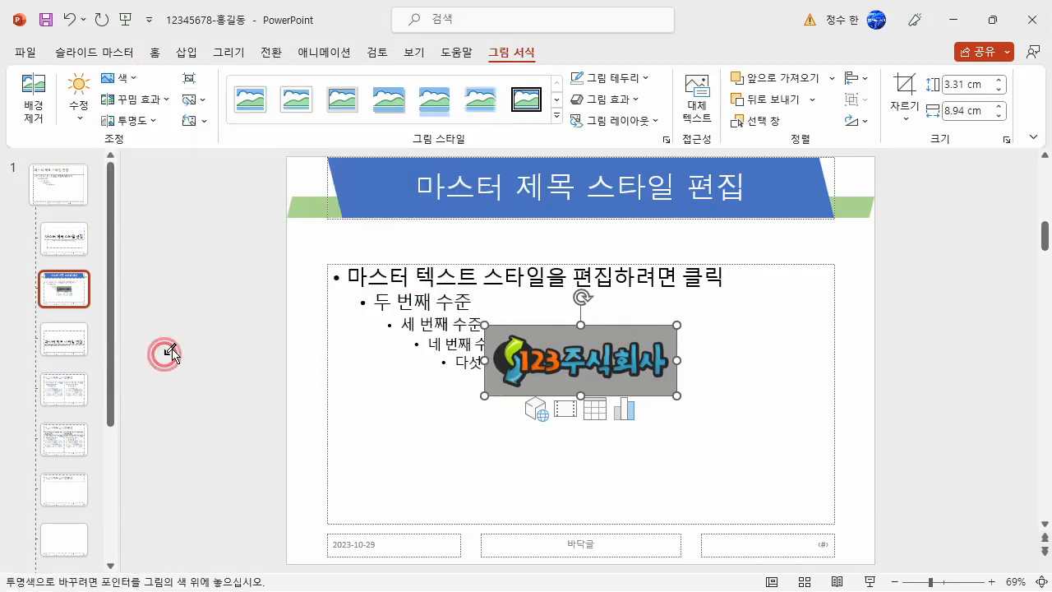
{"action": "left_click", "coordinate": [542, 331]}
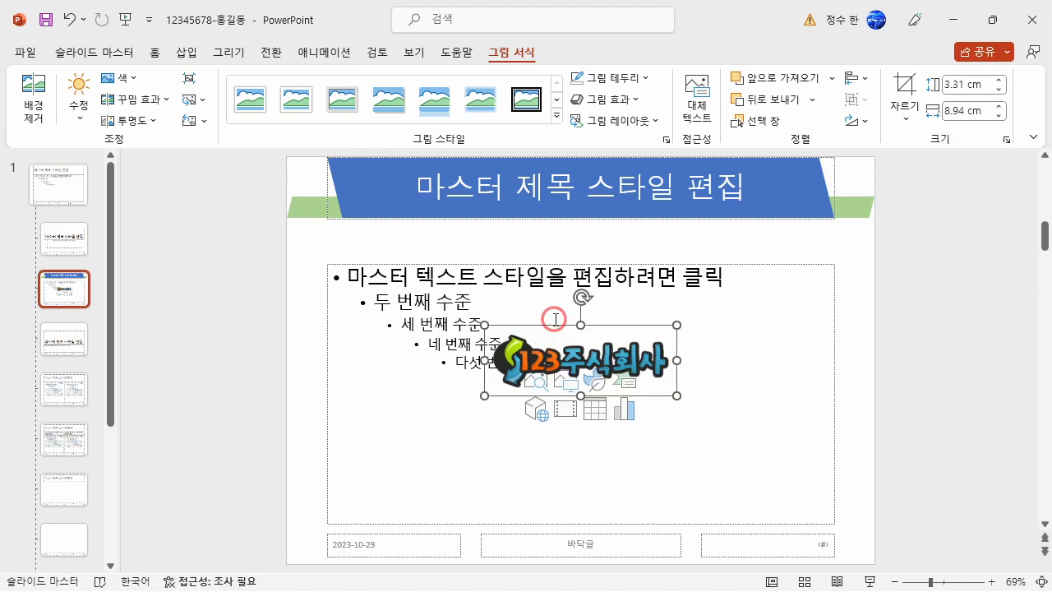
{"action": "left_click_drag", "start_coordinate": [676, 325], "coordinate": [348, 552]}
{"action": "left_click", "coordinate": [266, 453]}
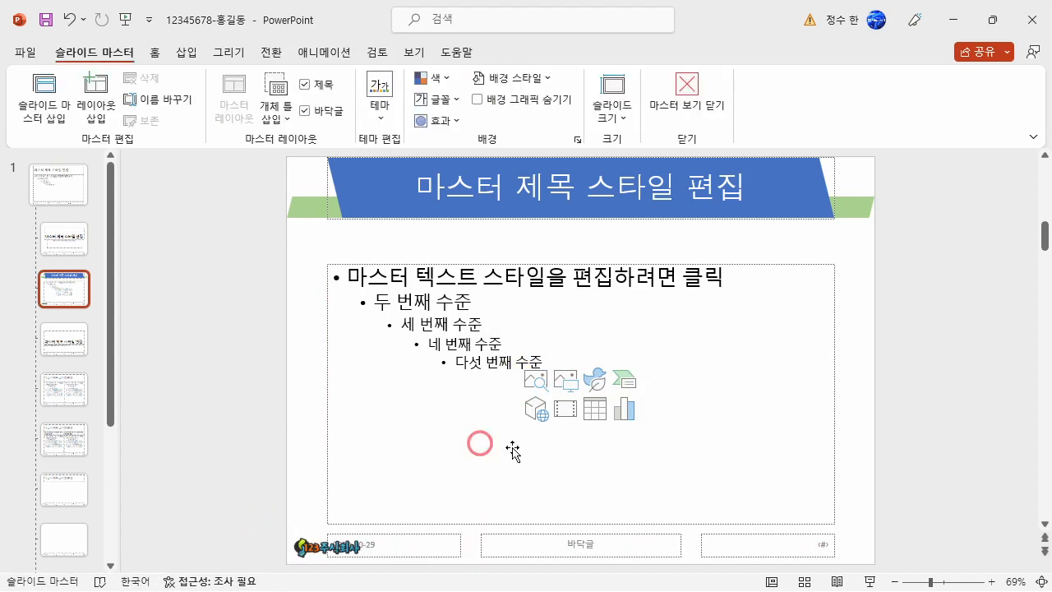
Turn on slide numbers, exclude the title slide, and apply these header and footer settings to all slides.
{"action": "left_click", "coordinate": [186, 52]}
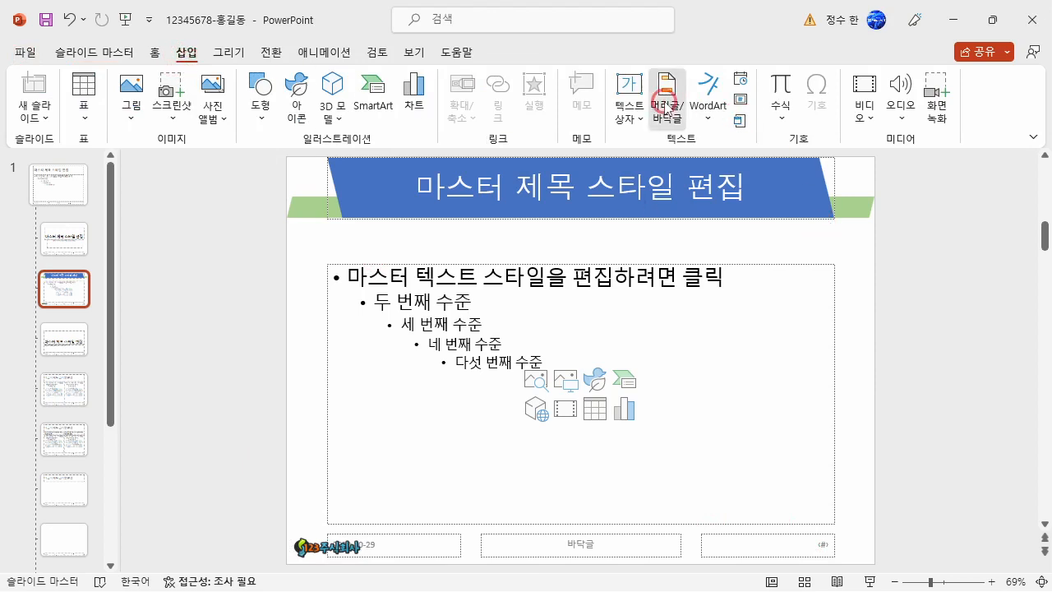
{"action": "left_click", "coordinate": [666, 103]}
{"action": "left_click", "coordinate": [309, 338]}
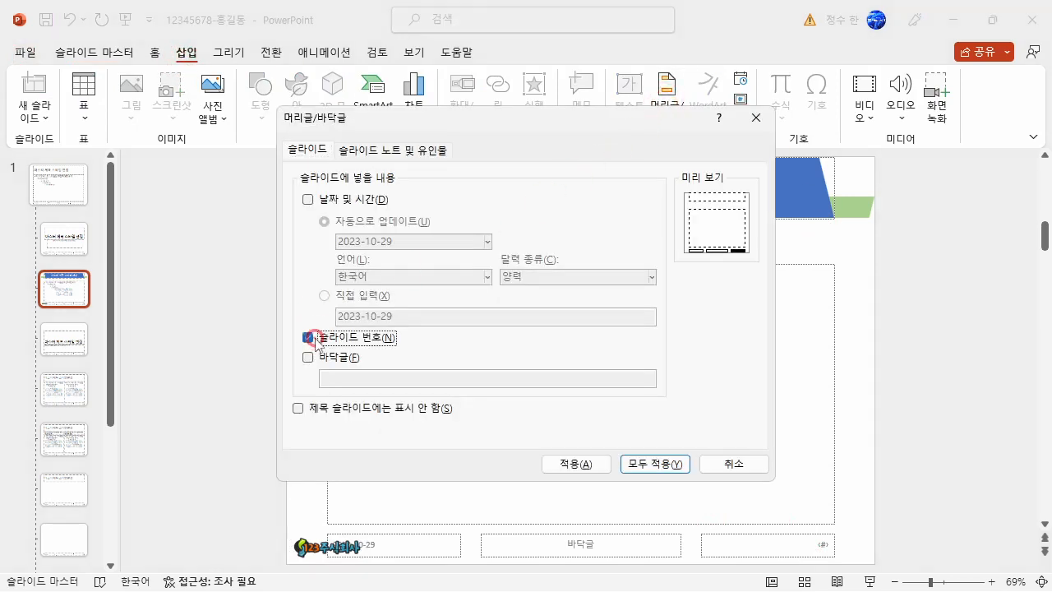
{"action": "left_click", "coordinate": [299, 410]}
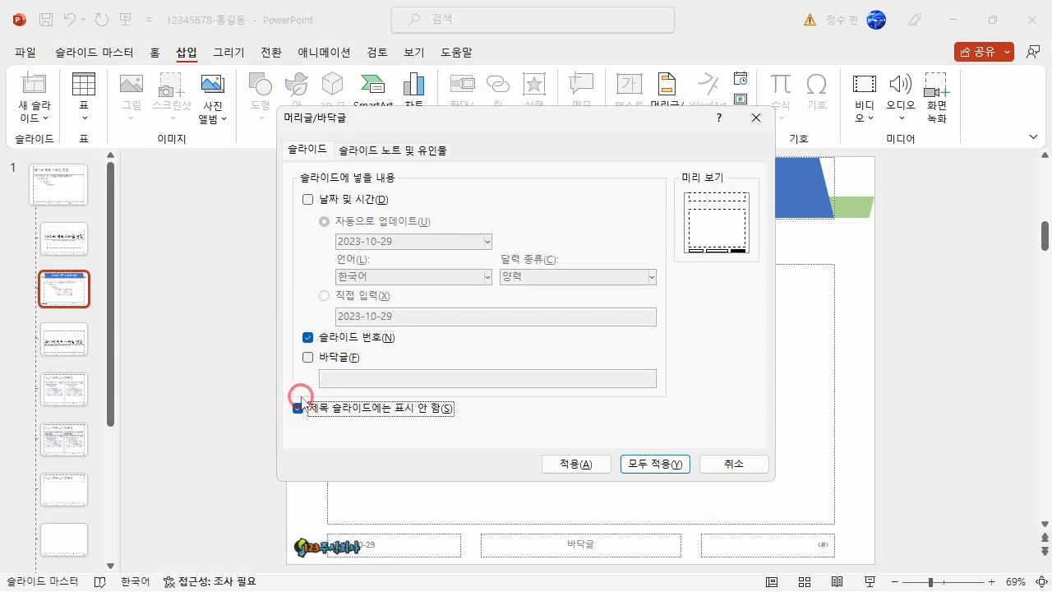
{"action": "left_click", "coordinate": [669, 464]}
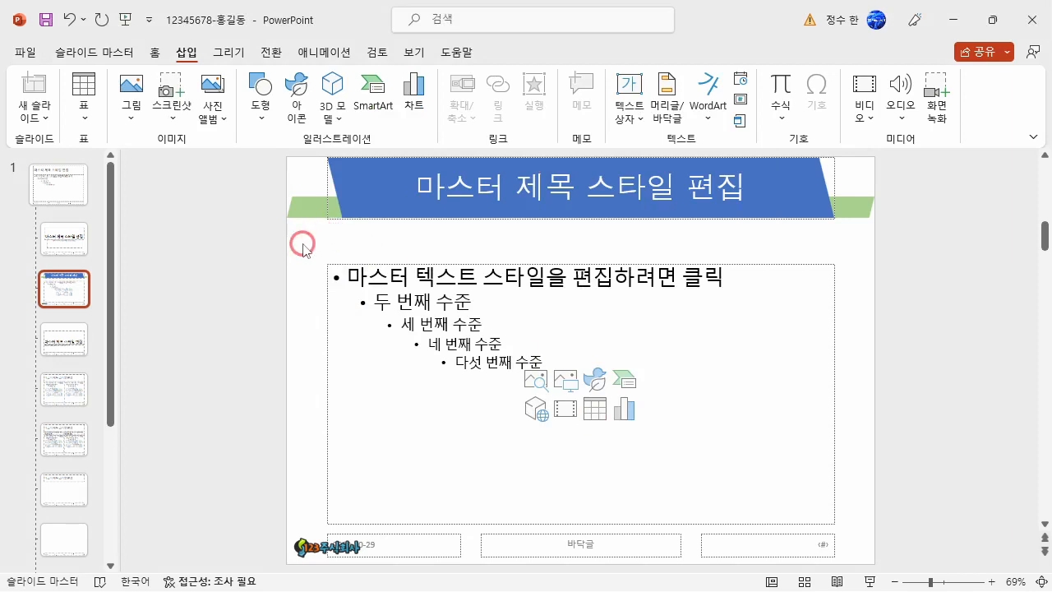
Close the slide master view and open slide 2.
{"action": "left_click", "coordinate": [94, 51]}
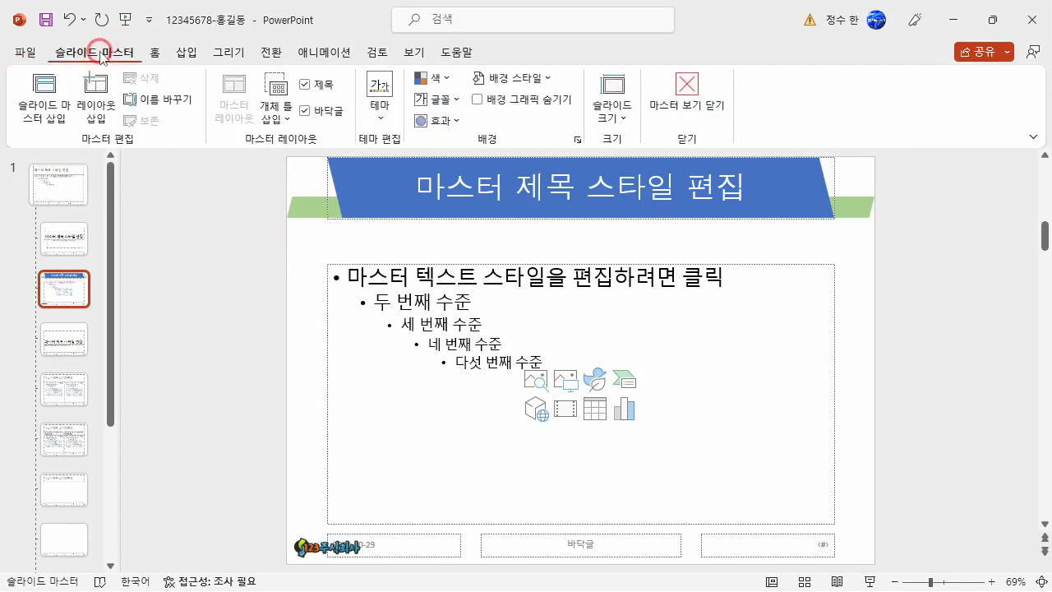
{"action": "left_click", "coordinate": [687, 100]}
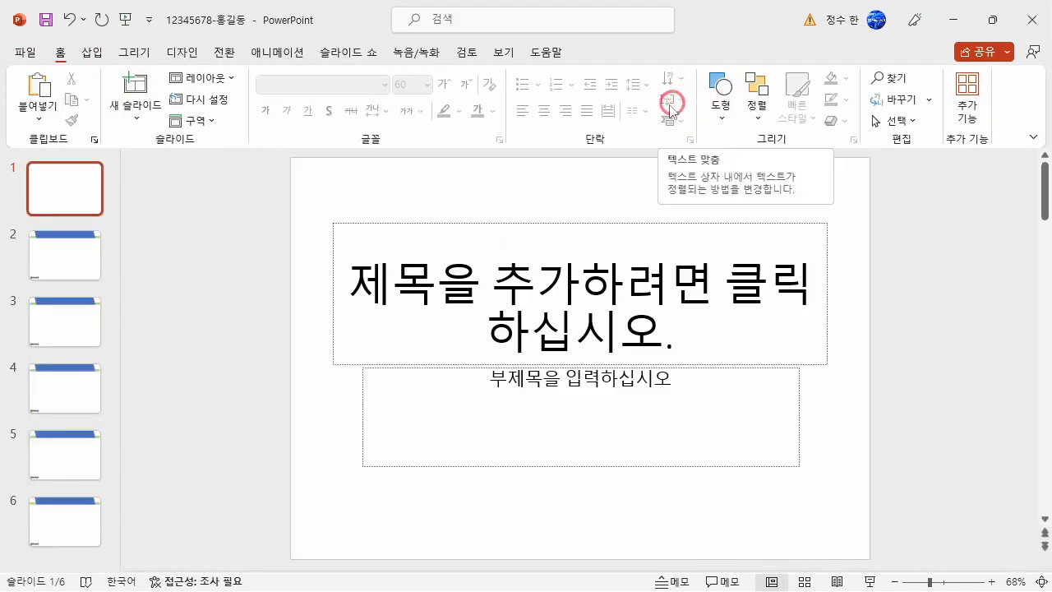
{"action": "left_click", "coordinate": [81, 264]}
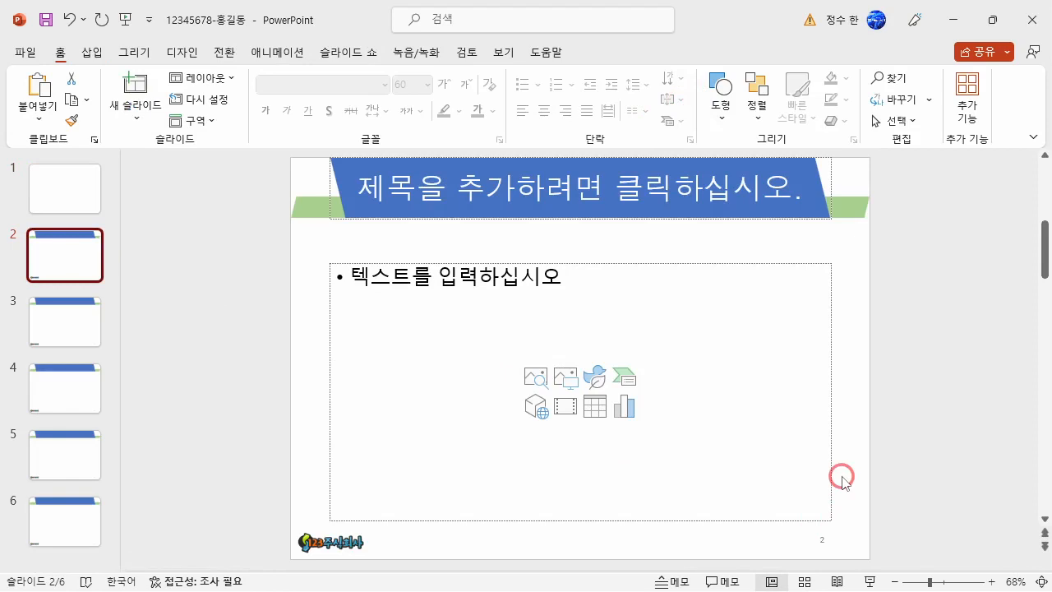
Open the header and footer settings in normal view and apply them to all slides.
{"action": "left_click", "coordinate": [90, 52]}
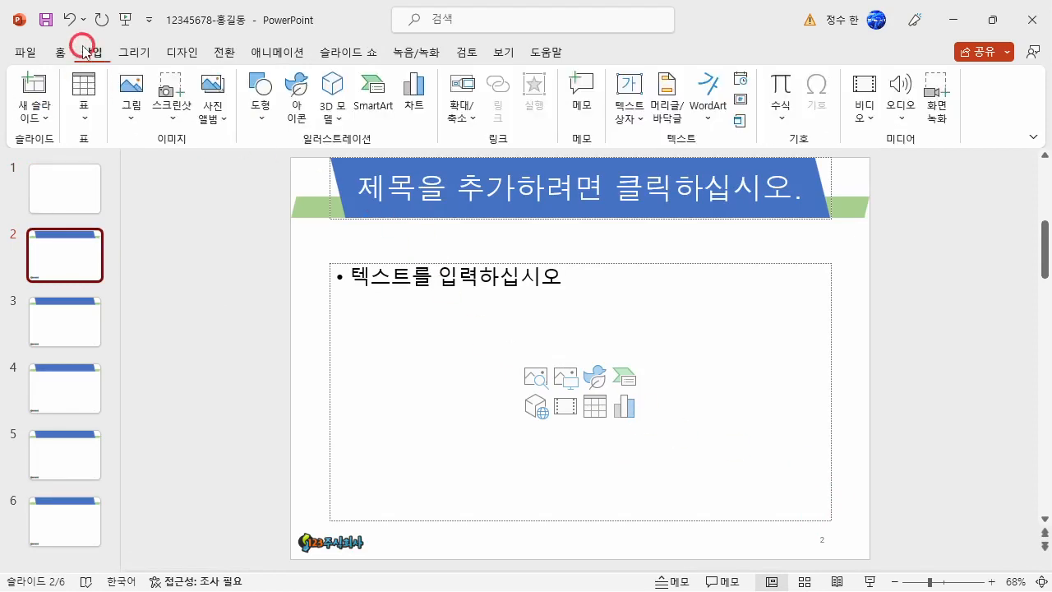
{"action": "left_click", "coordinate": [662, 105]}
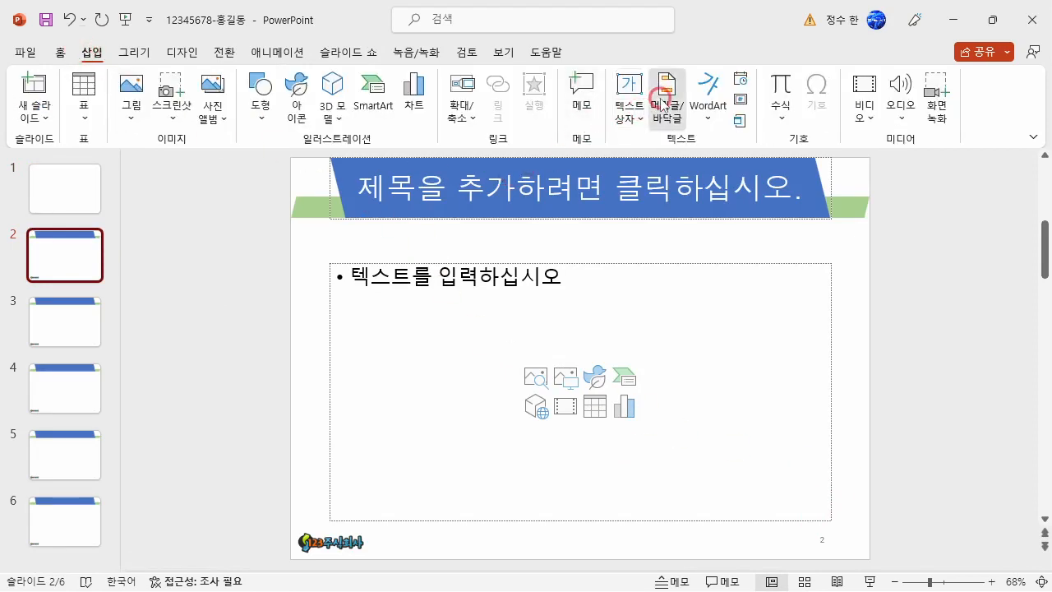
{"action": "left_click", "coordinate": [655, 463]}
Delete the title and subtitle placeholders from slide 1.
{"action": "left_click", "coordinate": [78, 200]}
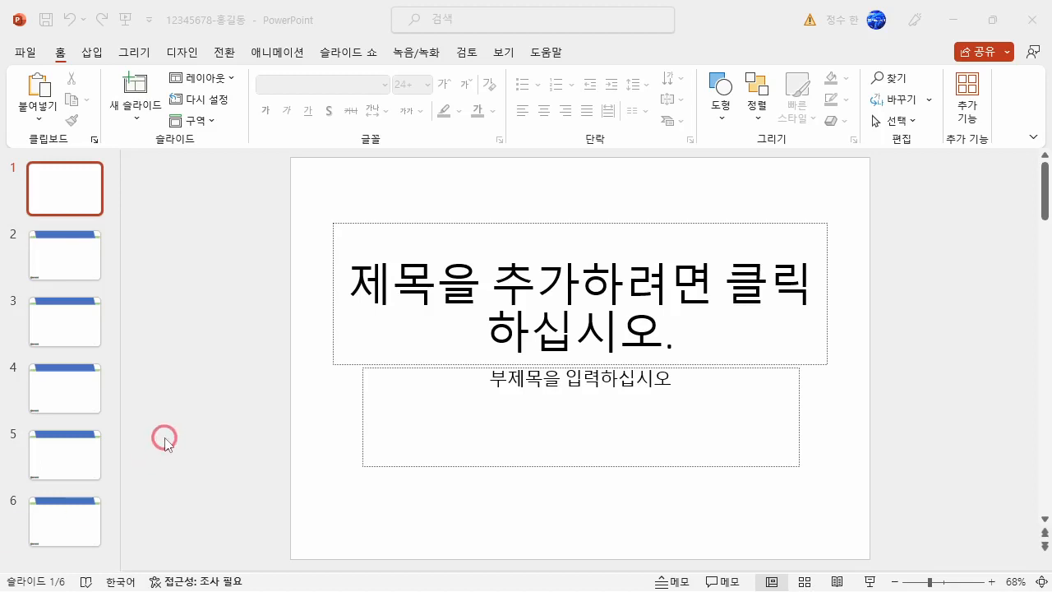
{"action": "left_click", "coordinate": [78, 200]}
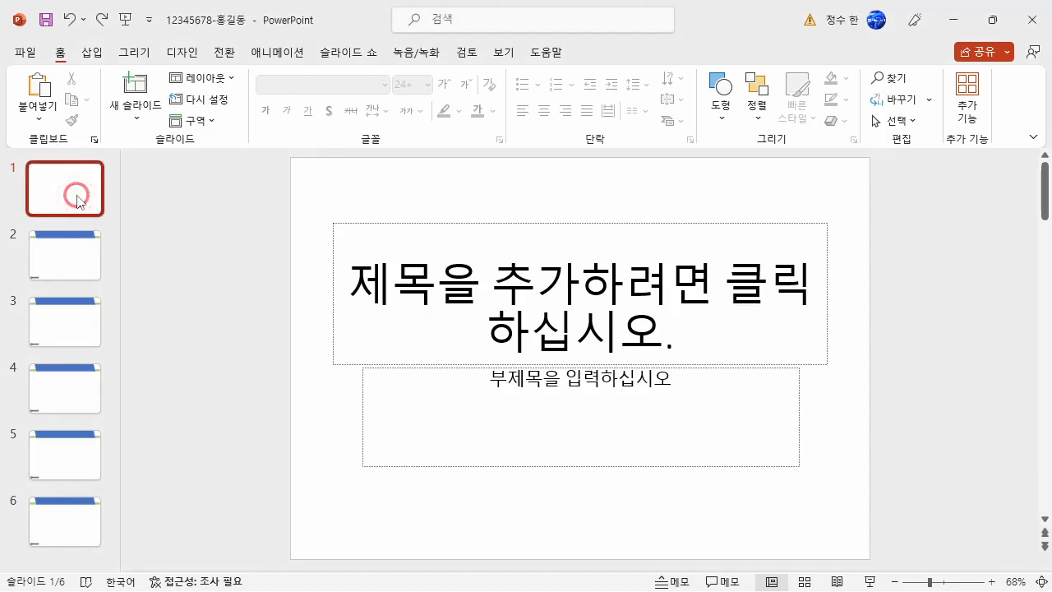
{"action": "left_click_drag", "start_coordinate": [304, 198], "coordinate": [868, 530]}
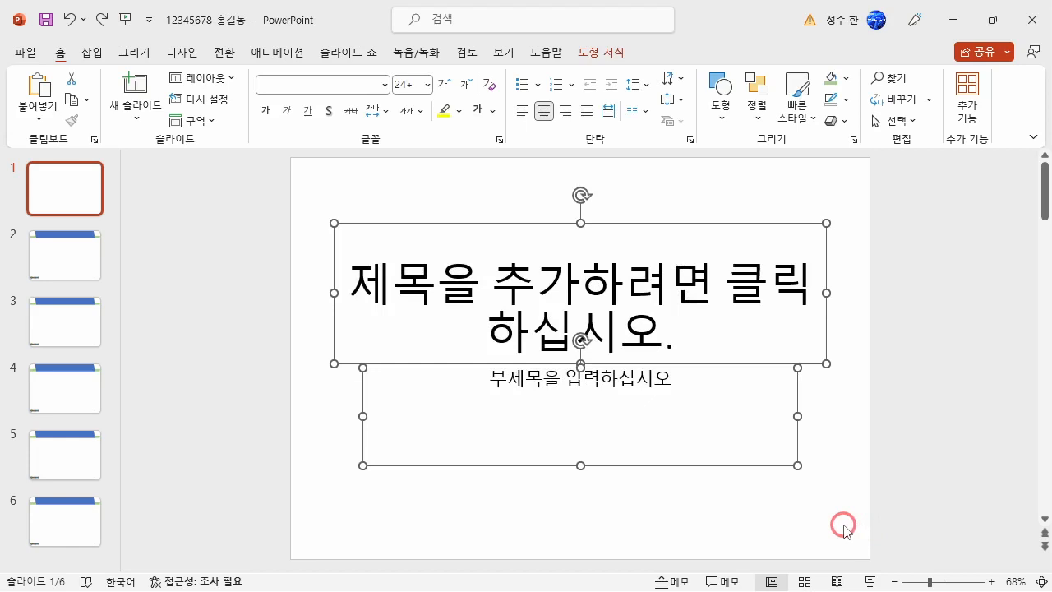
{"action": "key", "text": "Delete"}
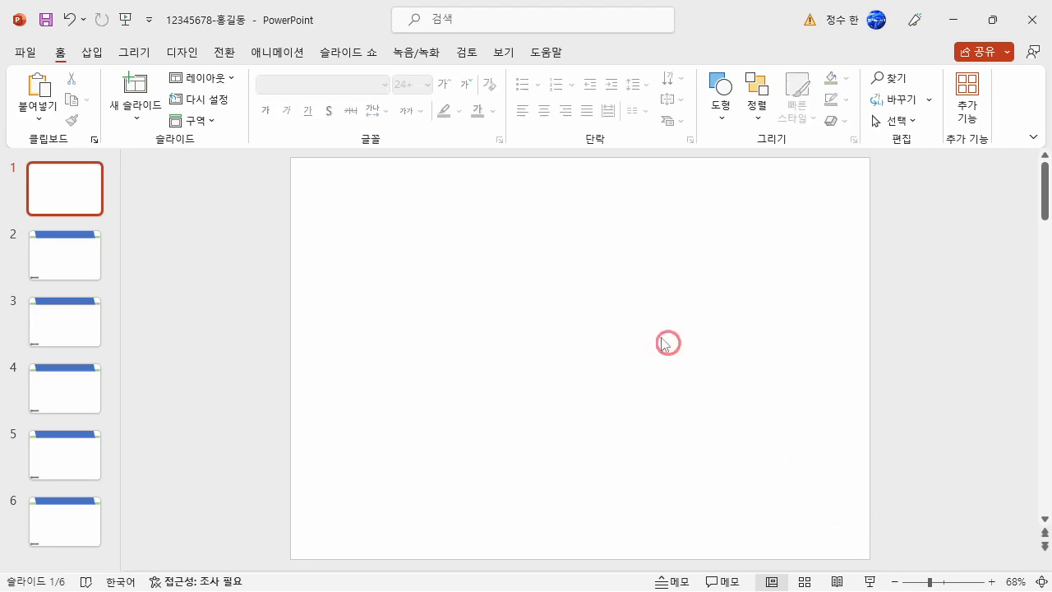
Draw a rectangle with one snipped corner, about 27.5 cm wide and 8.7 cm high, across the bottom of slide 1.
{"action": "left_click", "coordinate": [92, 50]}
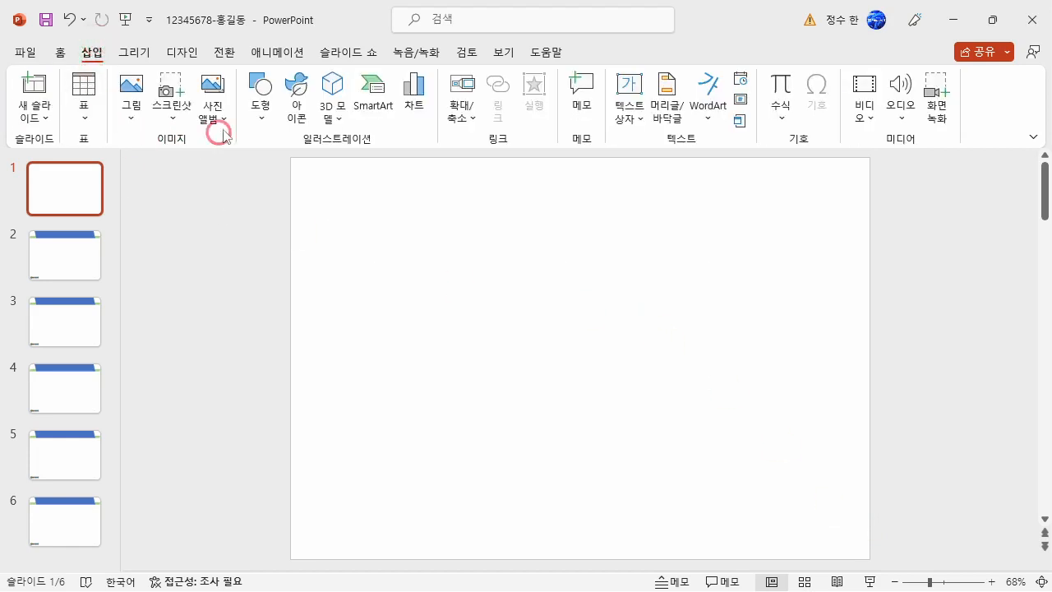
{"action": "left_click", "coordinate": [260, 92]}
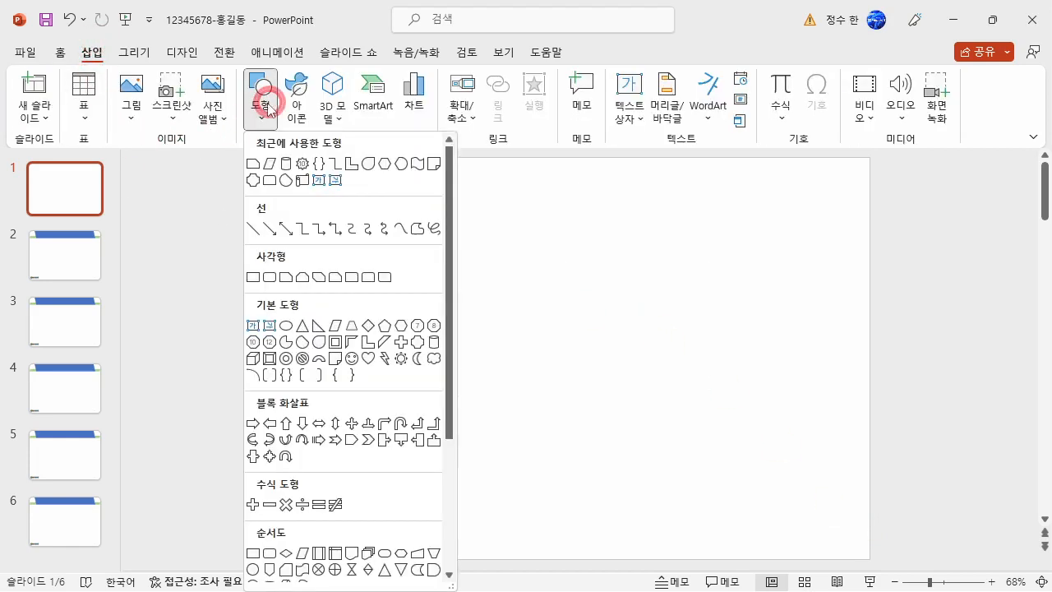
{"action": "left_click", "coordinate": [284, 282]}
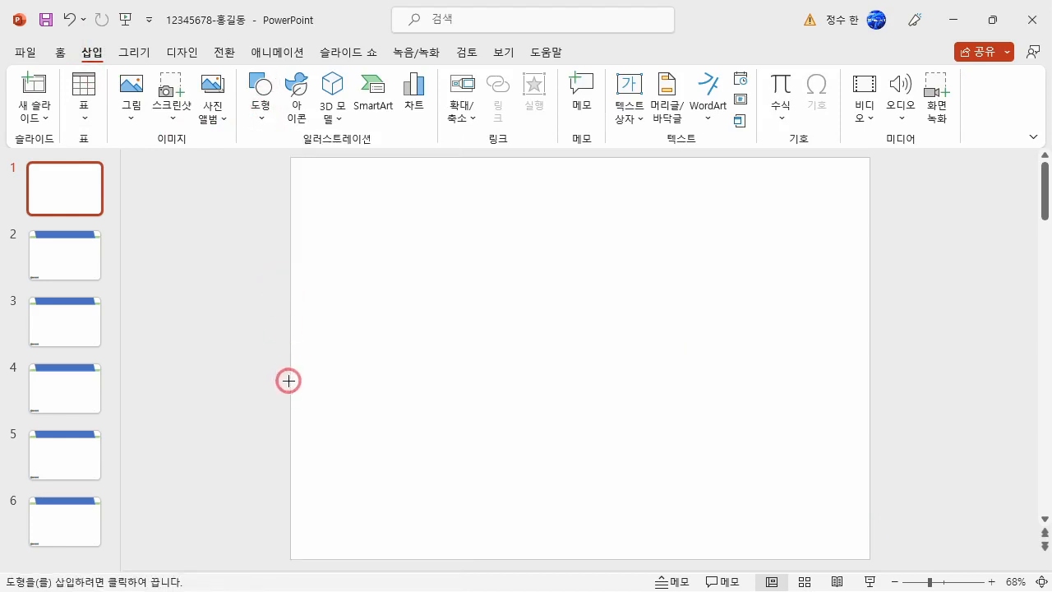
{"action": "left_click_drag", "start_coordinate": [294, 376], "coordinate": [869, 556]}
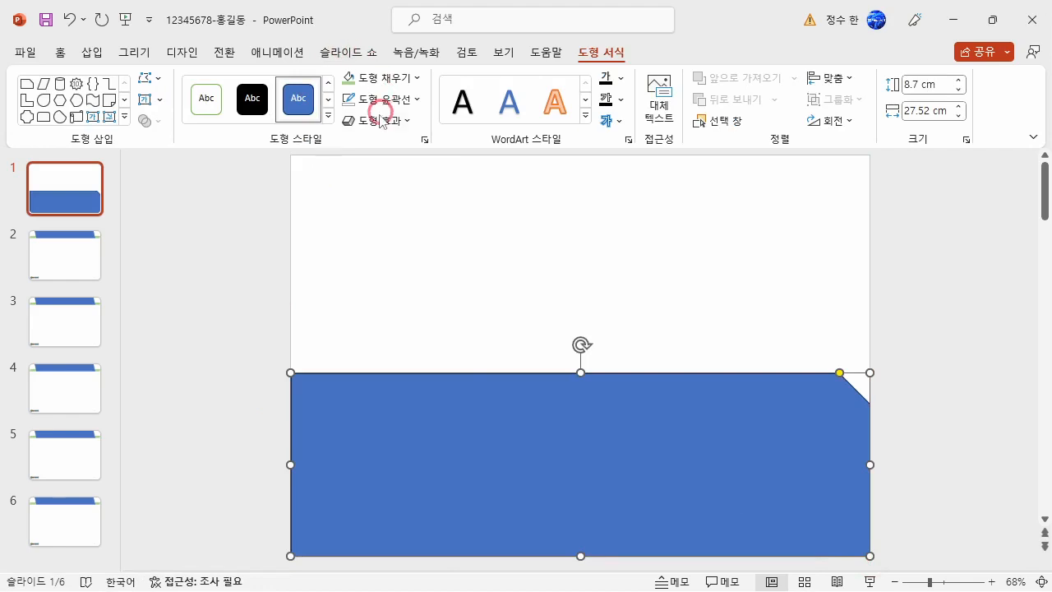
Fill the snipped-corner rectangle with the picture 그림1.
{"action": "left_click", "coordinate": [402, 80]}
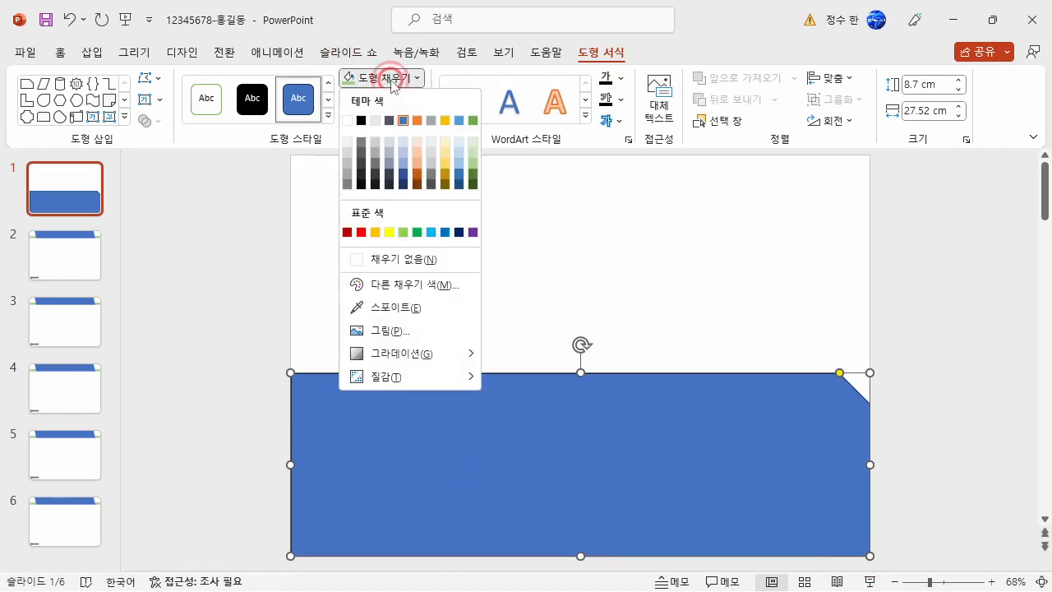
{"action": "left_click", "coordinate": [383, 332]}
{"action": "left_click", "coordinate": [394, 228]}
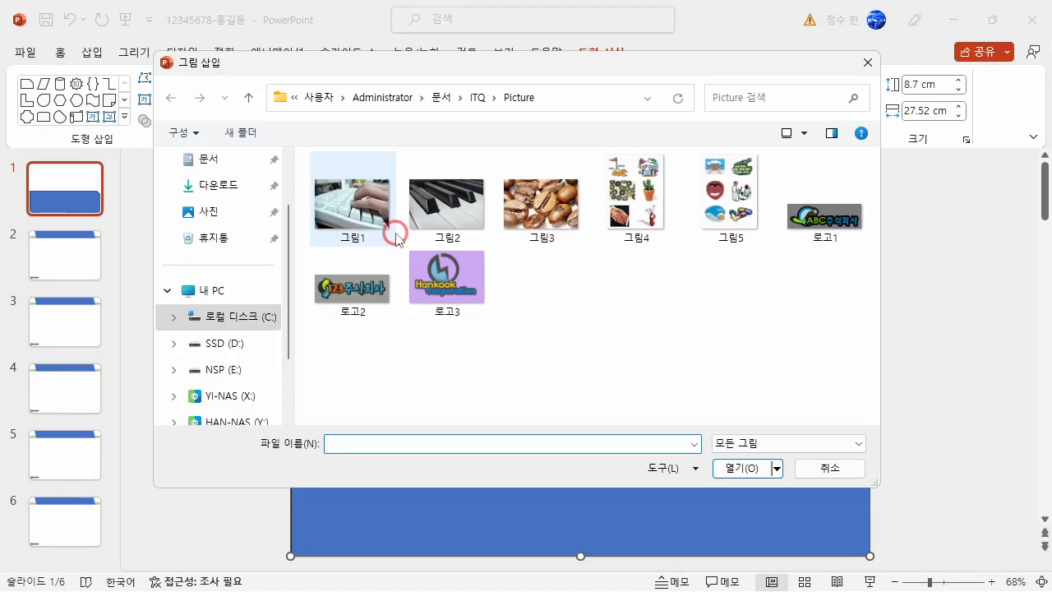
{"action": "left_click", "coordinate": [352, 212]}
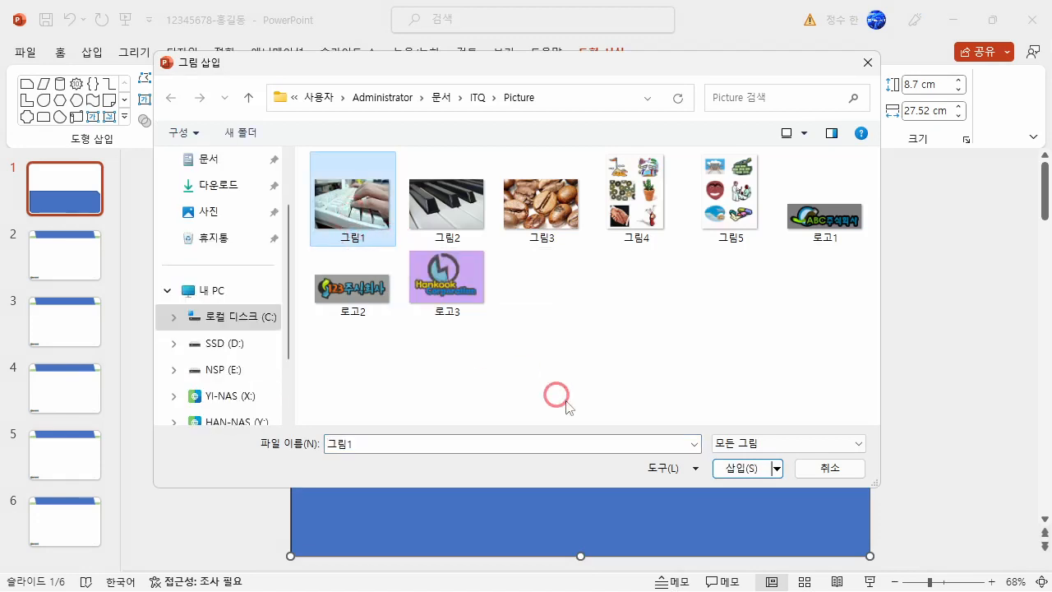
{"action": "left_click", "coordinate": [743, 467]}
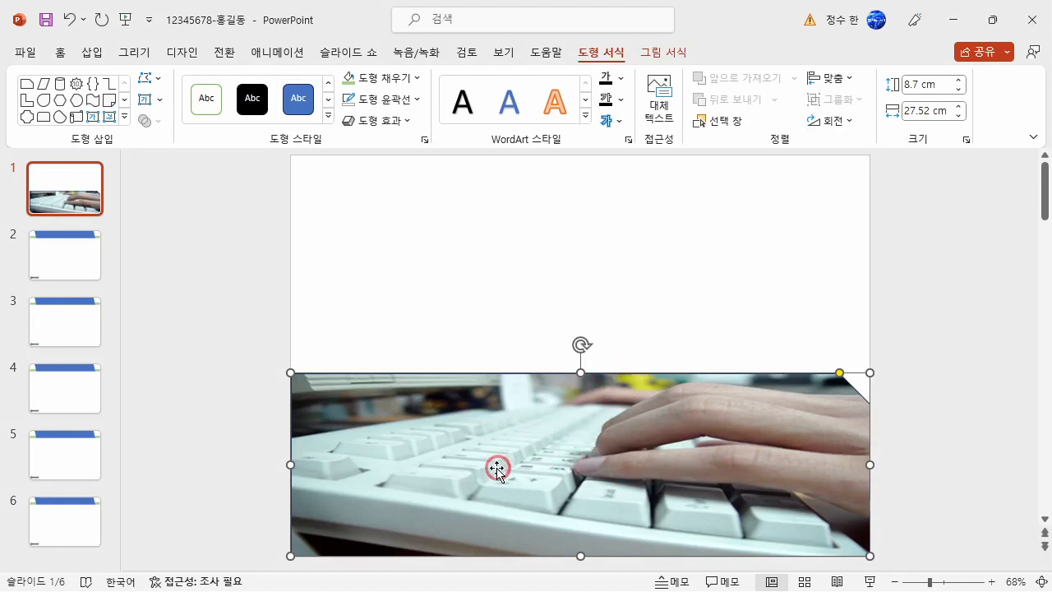
Set the transparency of the snipped-corner rectangle's picture fill to 50%.
{"action": "right_click", "coordinate": [497, 431]}
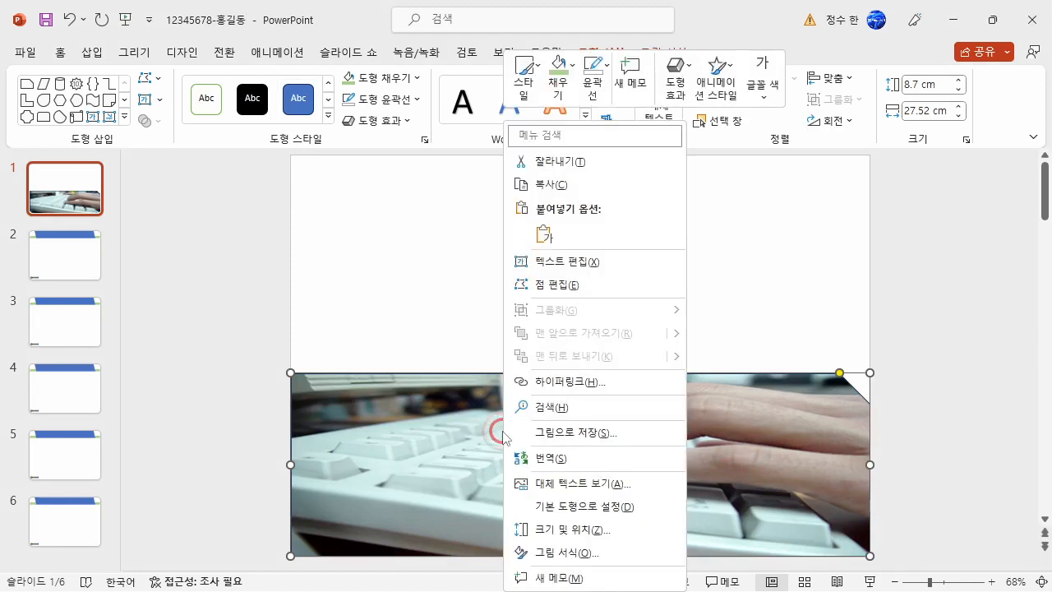
{"action": "left_click", "coordinate": [556, 552]}
{"action": "left_click", "coordinate": [881, 225]}
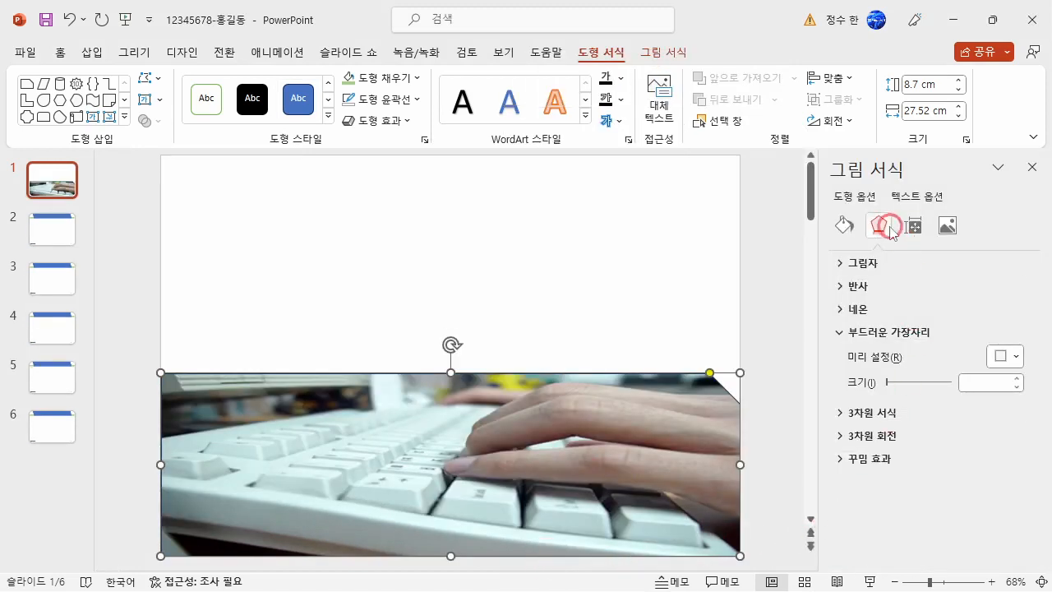
{"action": "left_click", "coordinate": [843, 224]}
{"action": "left_click", "coordinate": [982, 481]}
{"action": "type", "text": "50"}
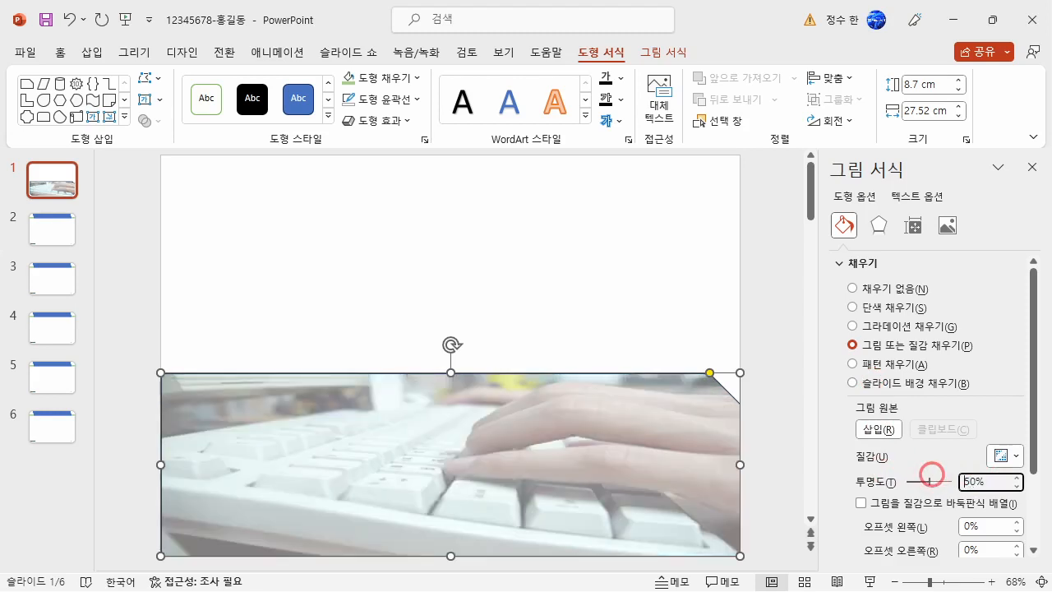
Give the snipped-corner picture rectangle on slide 1 a soft edge of 5 pt.
{"action": "left_click", "coordinate": [878, 225]}
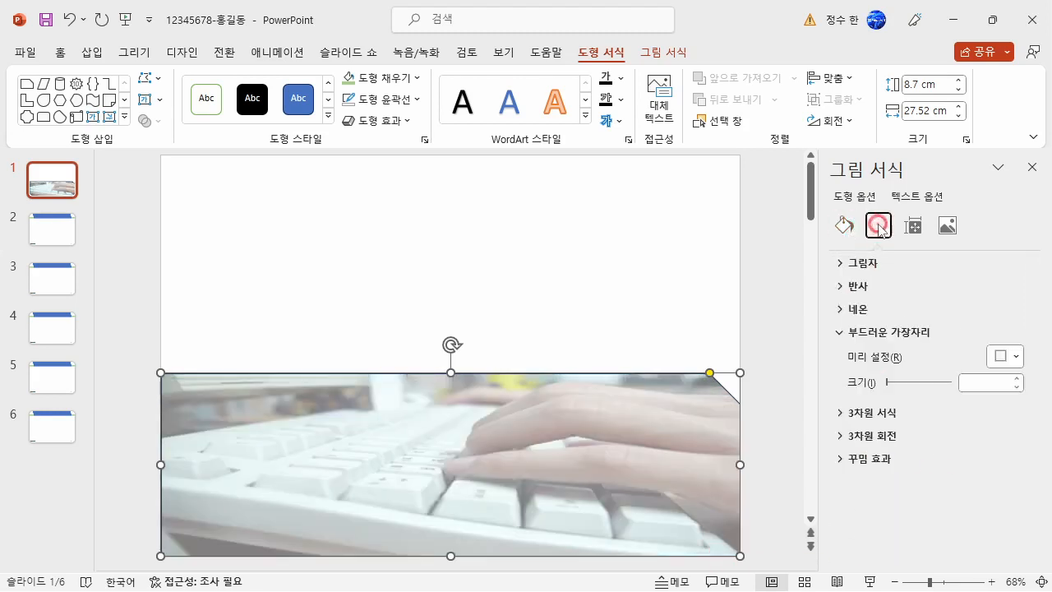
{"action": "left_click", "coordinate": [1017, 378]}
{"action": "left_click", "coordinate": [1017, 378]}
{"action": "left_click", "coordinate": [1017, 378]}
{"action": "left_click", "coordinate": [1017, 378]}
{"action": "left_click", "coordinate": [1017, 378]}
{"action": "left_click", "coordinate": [1017, 378]}
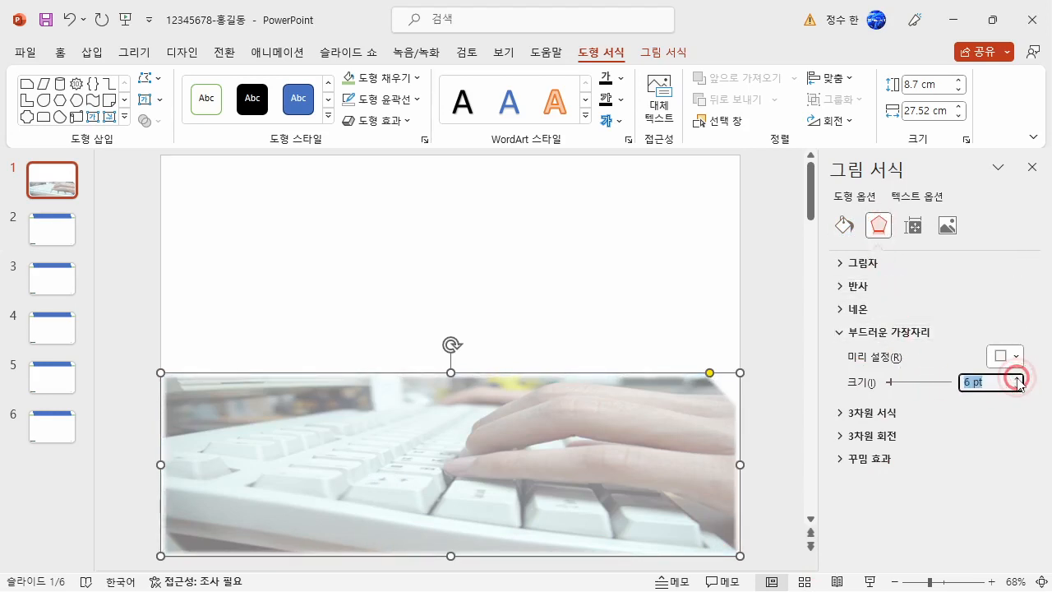
{"action": "left_click", "coordinate": [1018, 386]}
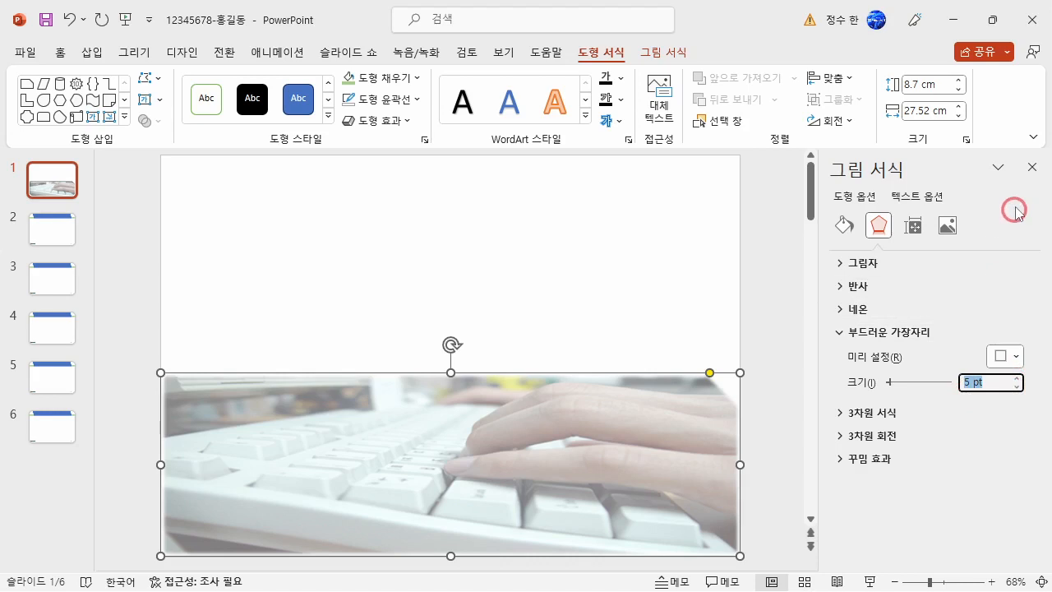
{"action": "left_click", "coordinate": [1032, 166]}
{"action": "left_click", "coordinate": [567, 298]}
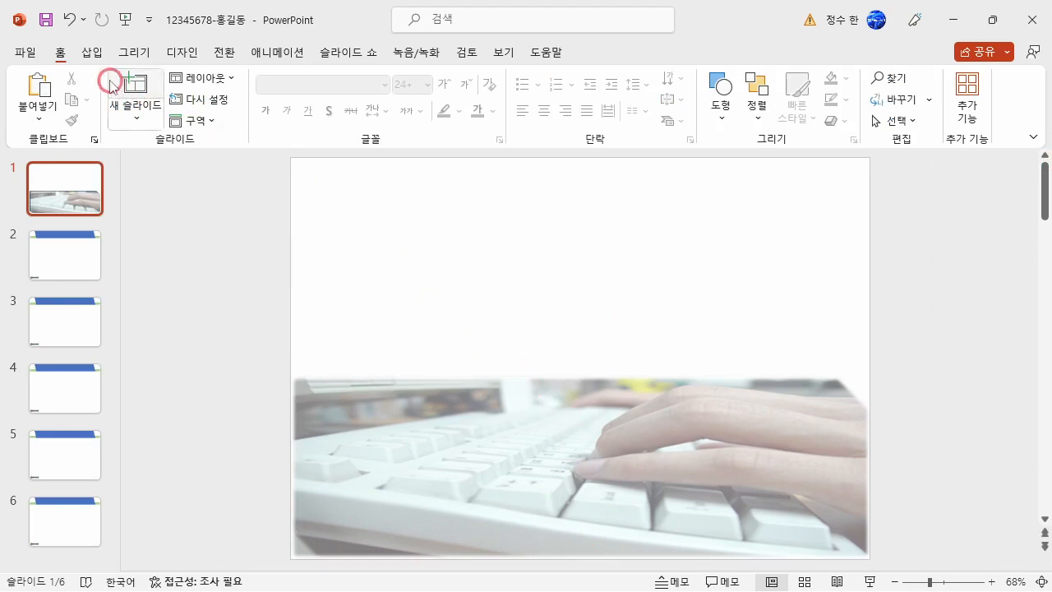
Insert WordArt in the plain black fill style on slide 1 with the text "Healthy Pleasure".
{"action": "left_click", "coordinate": [92, 52]}
{"action": "left_click", "coordinate": [708, 113]}
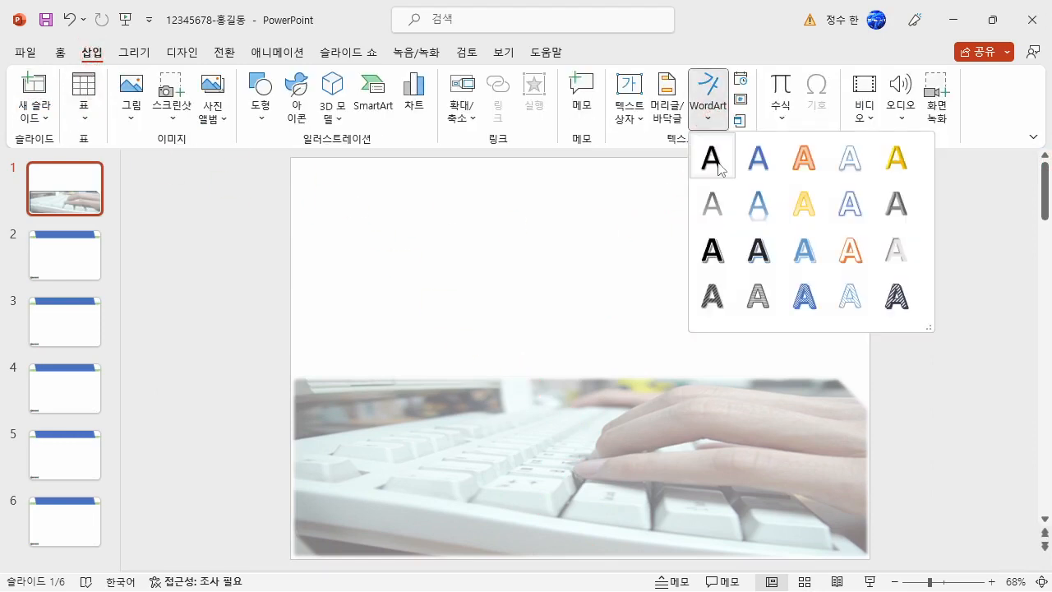
{"action": "left_click", "coordinate": [712, 157]}
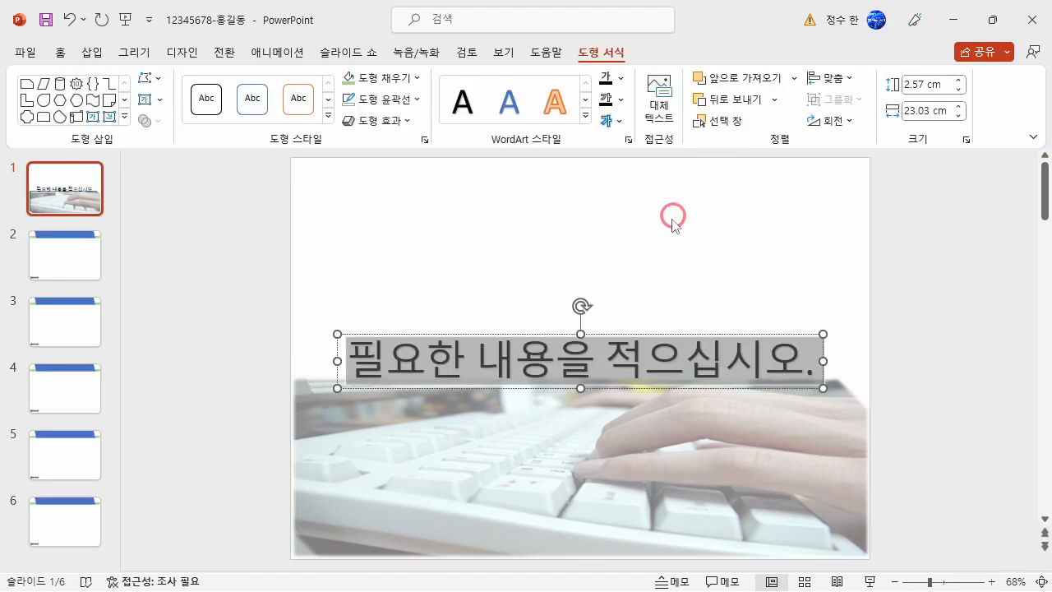
{"action": "type", "text": "Healthy Pleasure"}
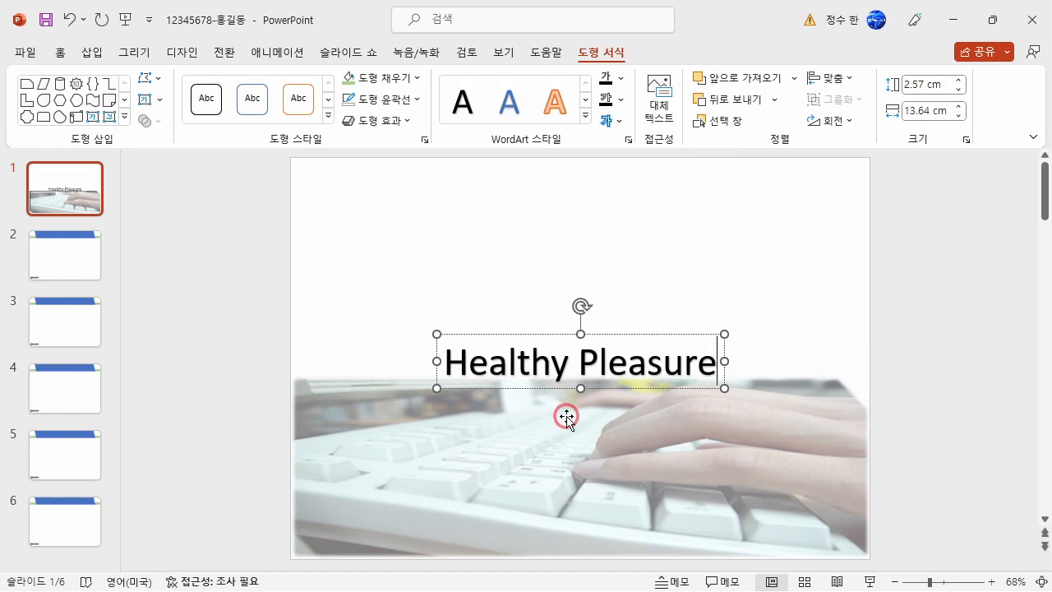
Set the font of the Healthy Pleasure WordArt to 돋움.
{"action": "left_click", "coordinate": [731, 346]}
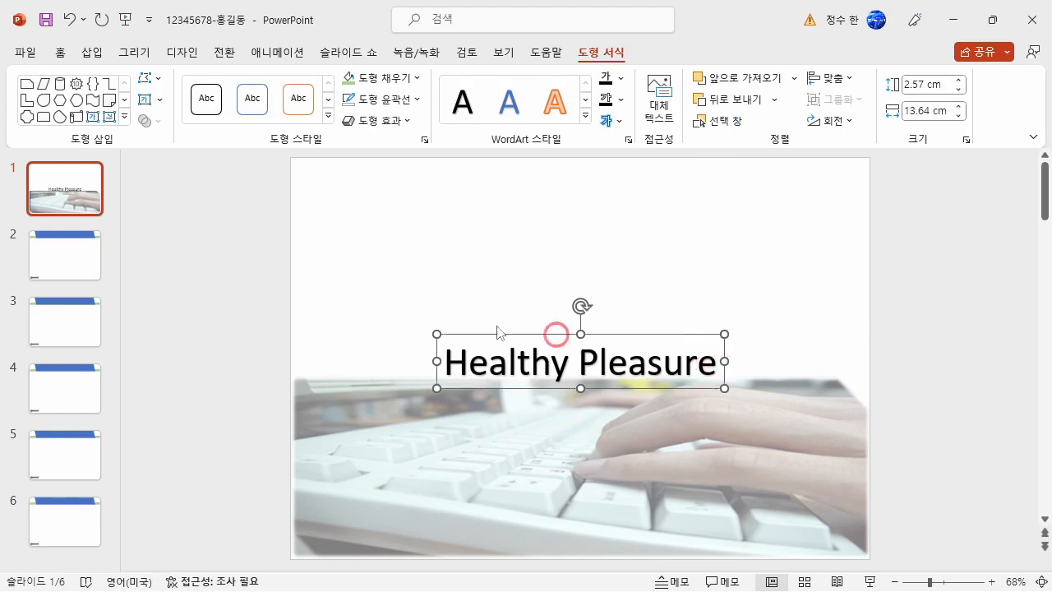
{"action": "left_click", "coordinate": [60, 51]}
{"action": "left_click", "coordinate": [298, 84]}
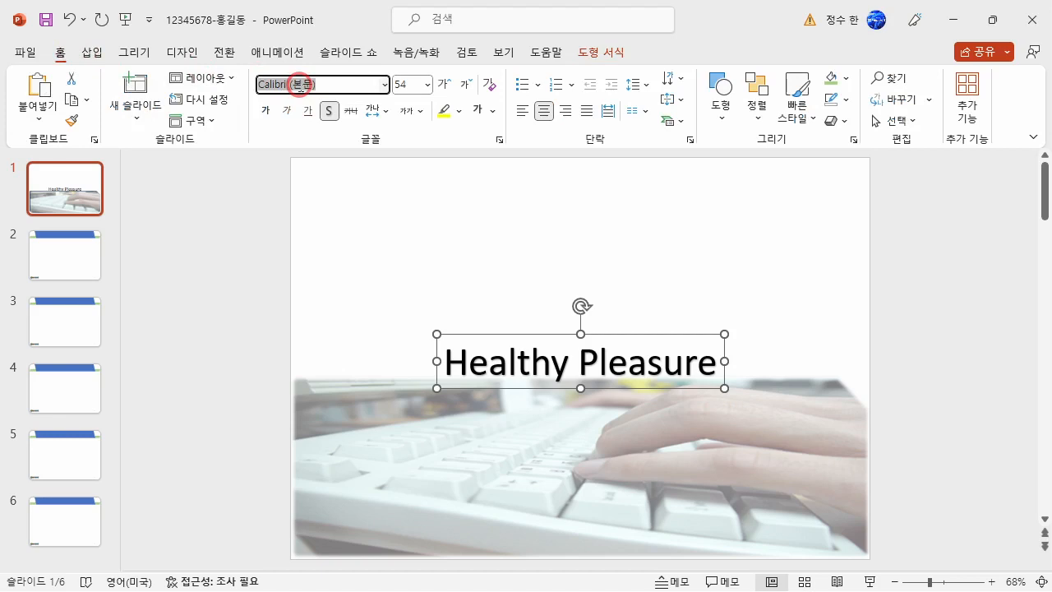
{"action": "type", "text": "EHE"}
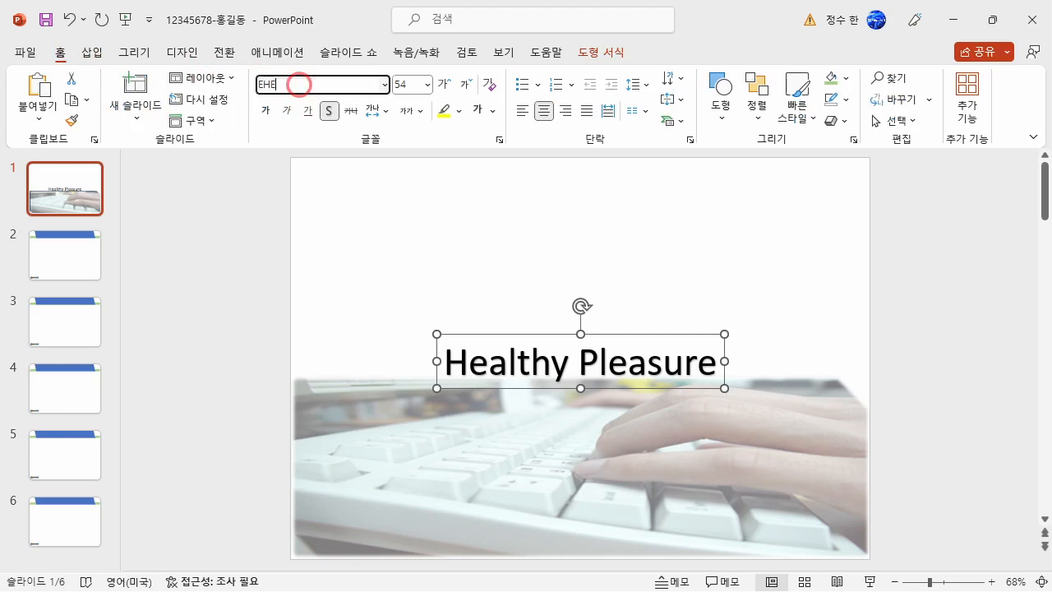
{"action": "type", "text": "dna"}
{"action": "key", "text": "Return"}
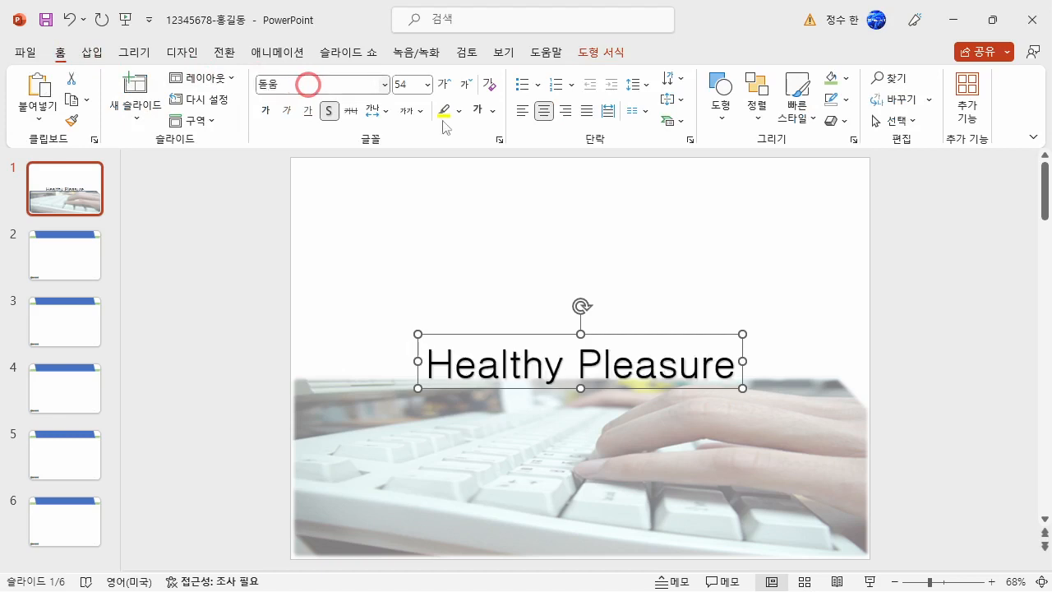
Make the Healthy Pleasure WordArt bold and remove its text shadow.
{"action": "left_click", "coordinate": [266, 111]}
{"action": "left_click", "coordinate": [335, 111]}
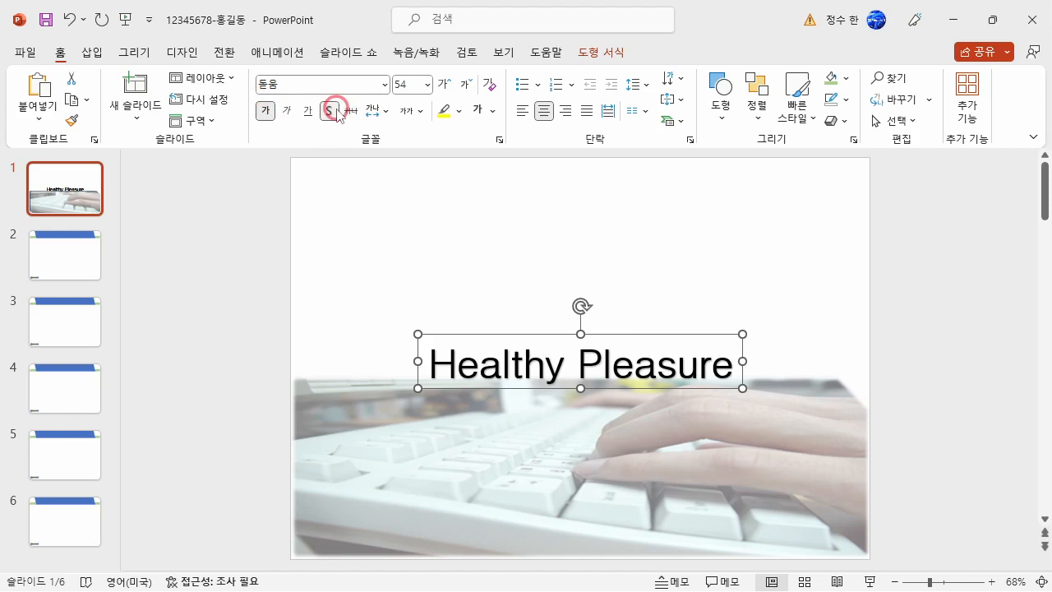
{"action": "left_click", "coordinate": [335, 111]}
Apply the 팽창: 위쪽 transform effect to the Healthy Pleasure WordArt.
{"action": "left_click", "coordinate": [599, 52]}
{"action": "left_click", "coordinate": [606, 117]}
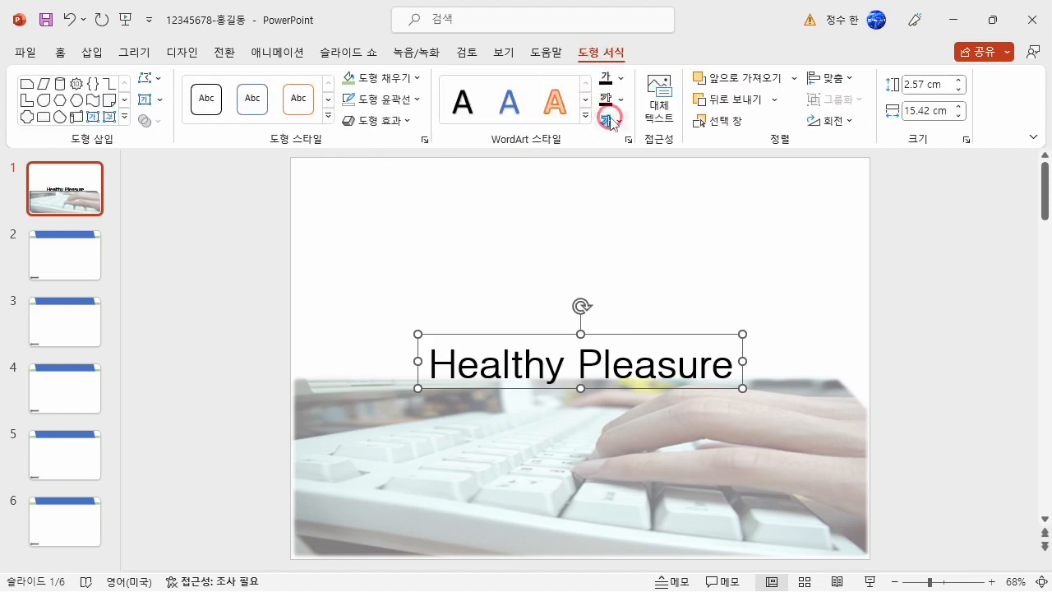
{"action": "left_click", "coordinate": [608, 120]}
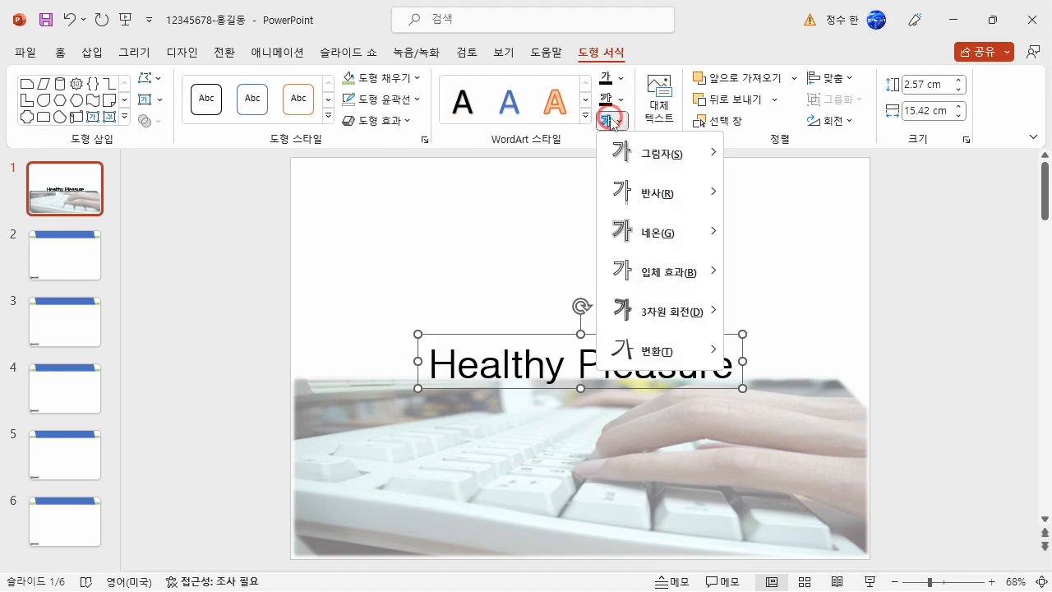
{"action": "mouse_move", "coordinate": [649, 350]}
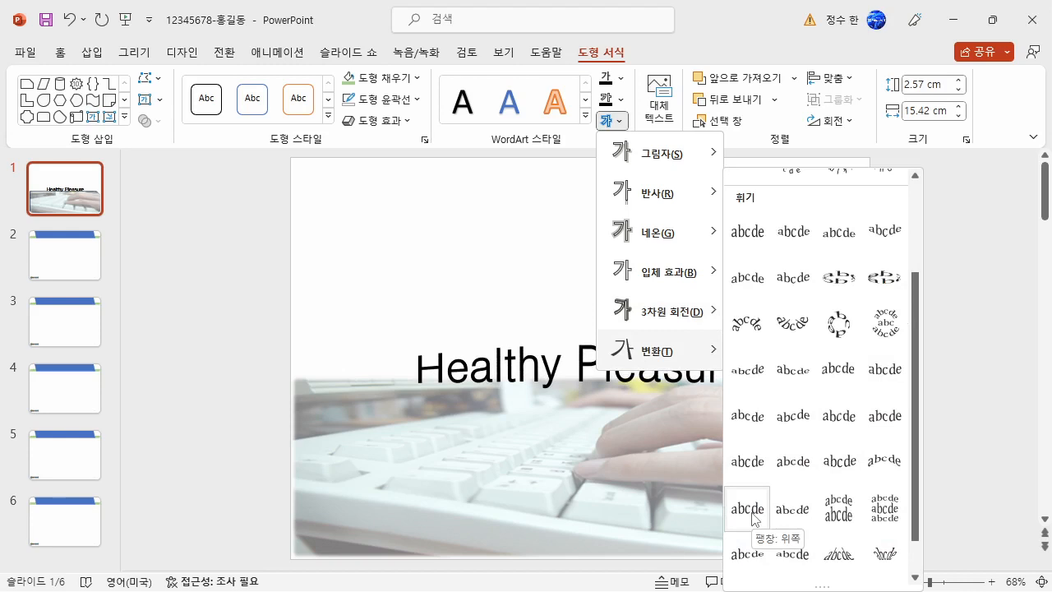
{"action": "left_click", "coordinate": [754, 516]}
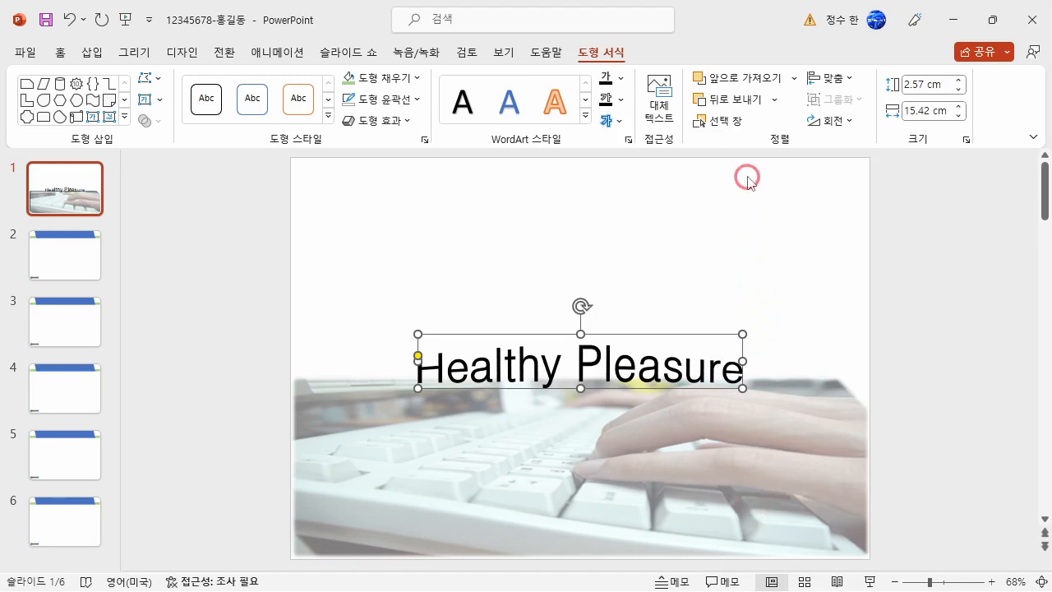
Add the 근접 반사: 4pt 오프셋 reflection to the WordArt and enlarge it to about 20.5 cm wide and 4.7 cm high.
{"action": "left_click", "coordinate": [610, 123]}
{"action": "mouse_move", "coordinate": [626, 197]}
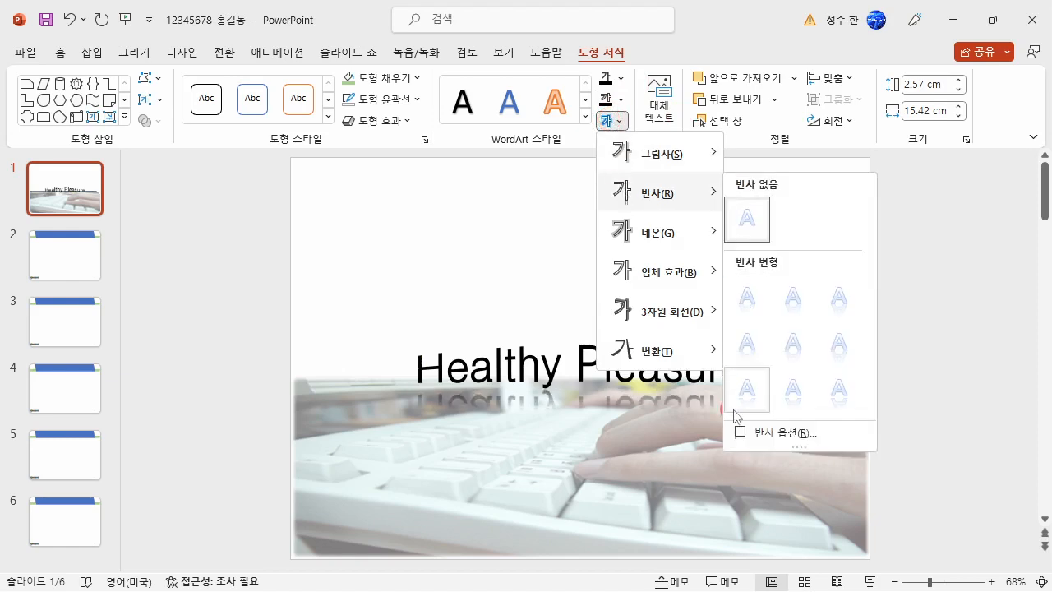
{"action": "left_click", "coordinate": [746, 345]}
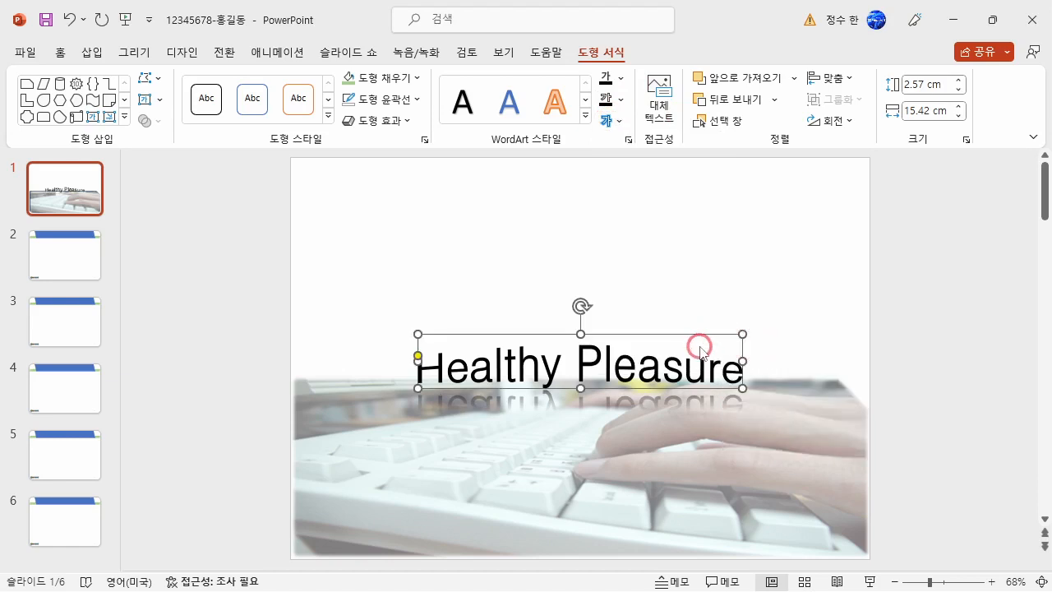
{"action": "left_click_drag", "start_coordinate": [702, 338], "coordinate": [650, 287]}
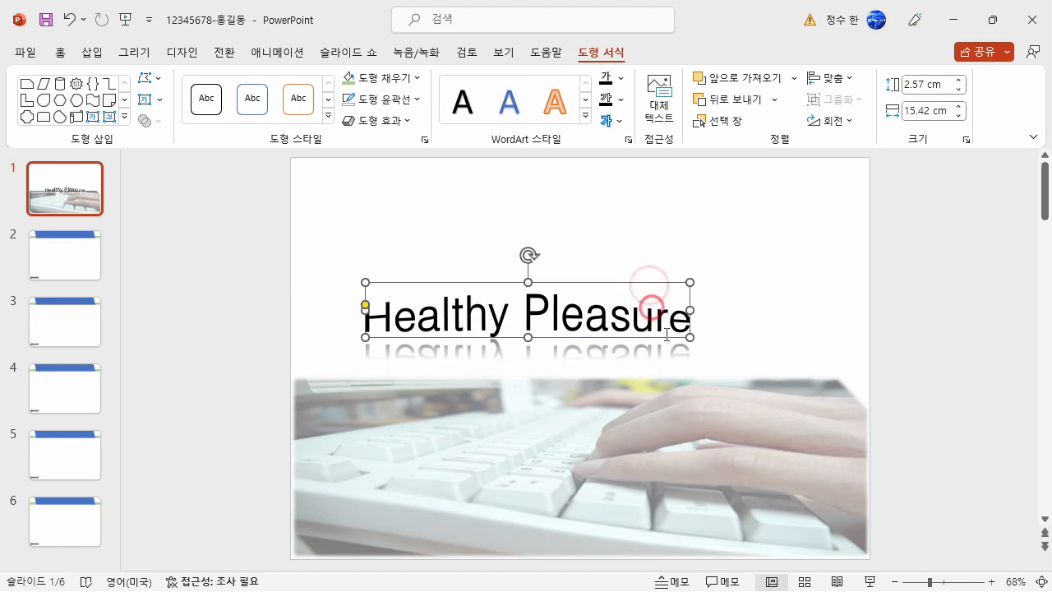
{"action": "left_click_drag", "start_coordinate": [689, 338], "coordinate": [796, 382]}
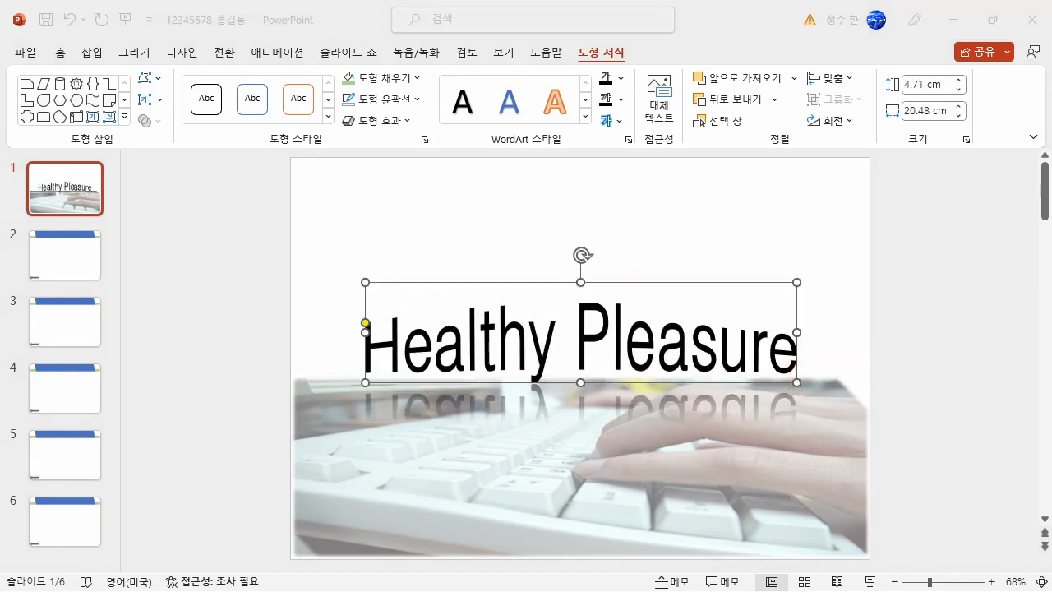
Change the WordArt's transform effect to 팽창 and move it up slightly above the keyboard picture.
{"action": "left_click", "coordinate": [615, 122]}
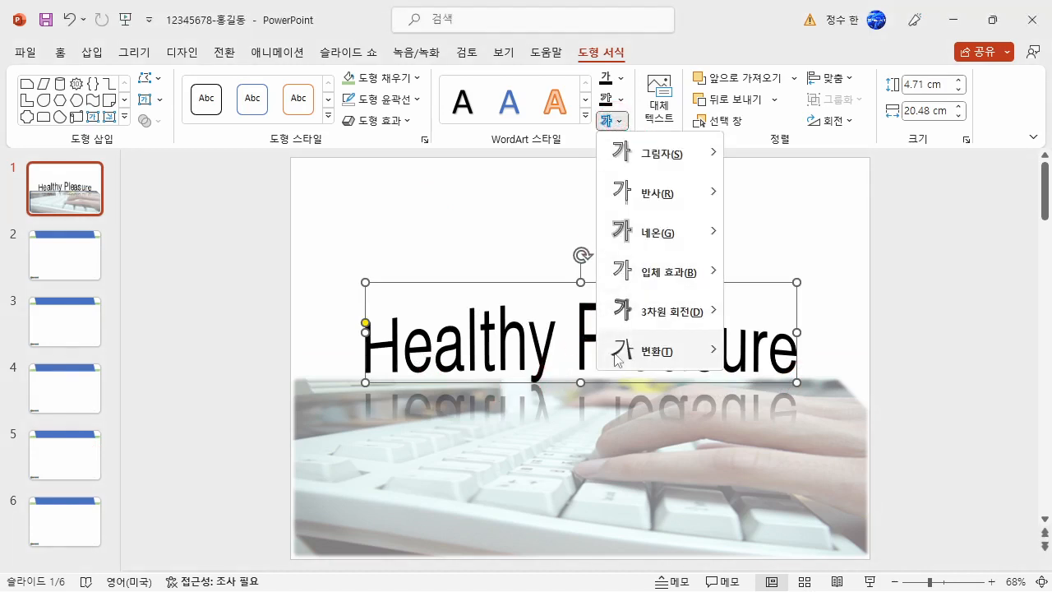
{"action": "scroll", "coordinate": [875, 460], "scroll_direction": "down", "scroll_amount": 3}
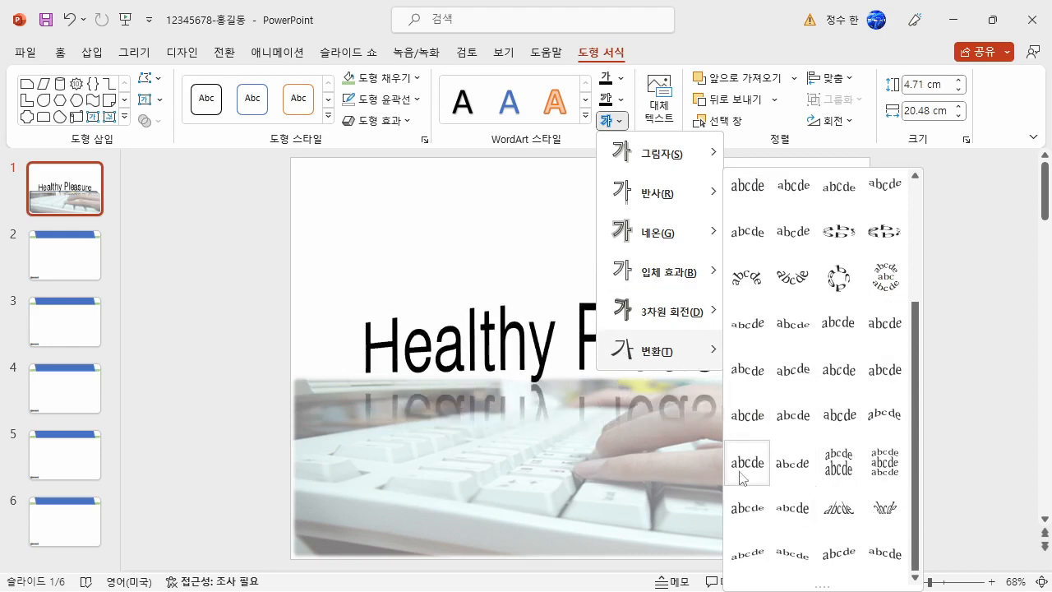
{"action": "left_click", "coordinate": [747, 419]}
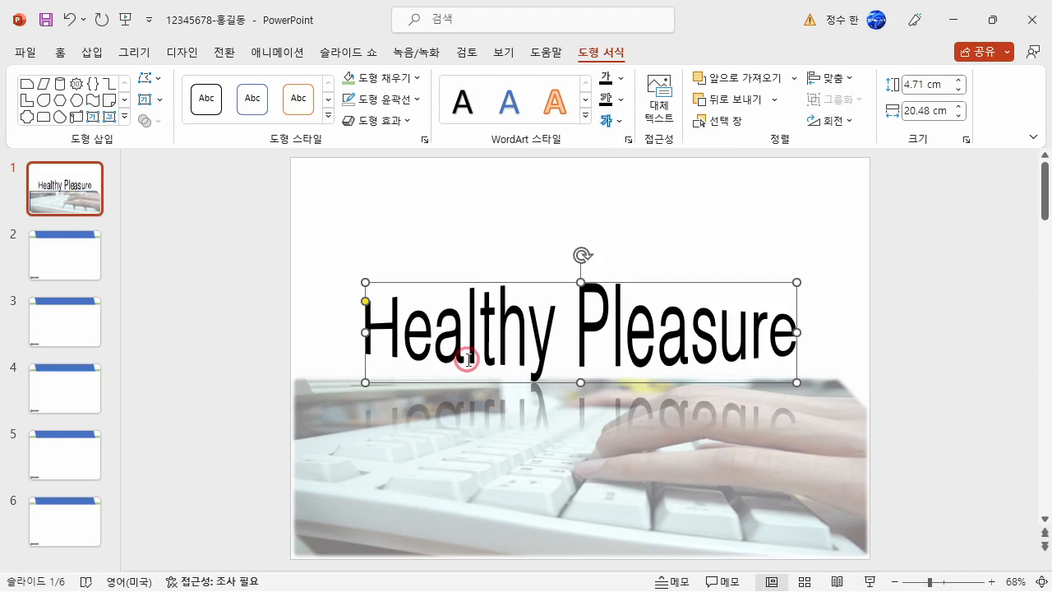
{"action": "left_click_drag", "start_coordinate": [657, 277], "coordinate": [667, 252]}
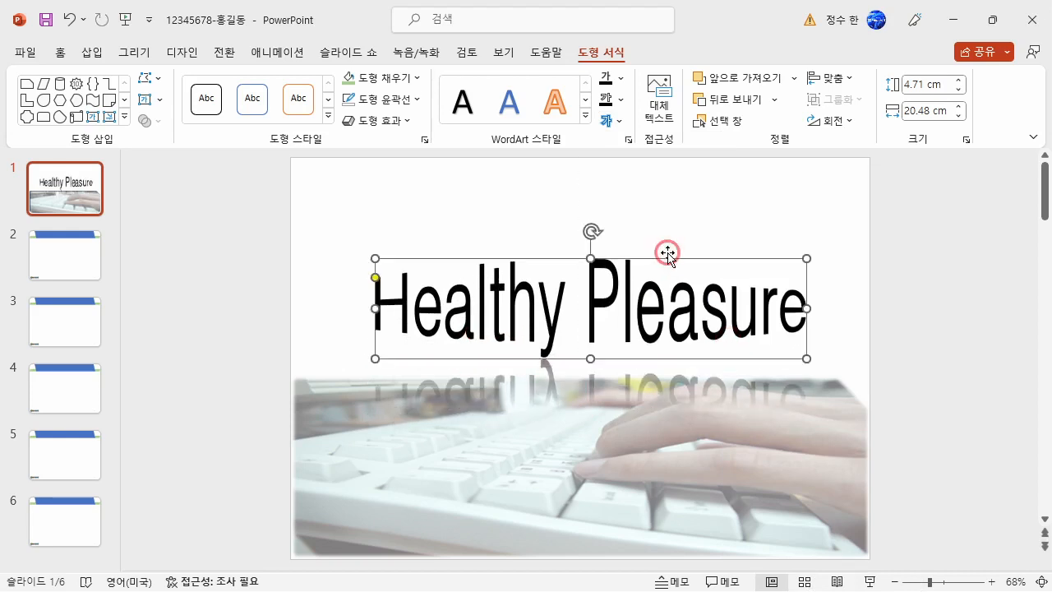
{"action": "left_click", "coordinate": [657, 214]}
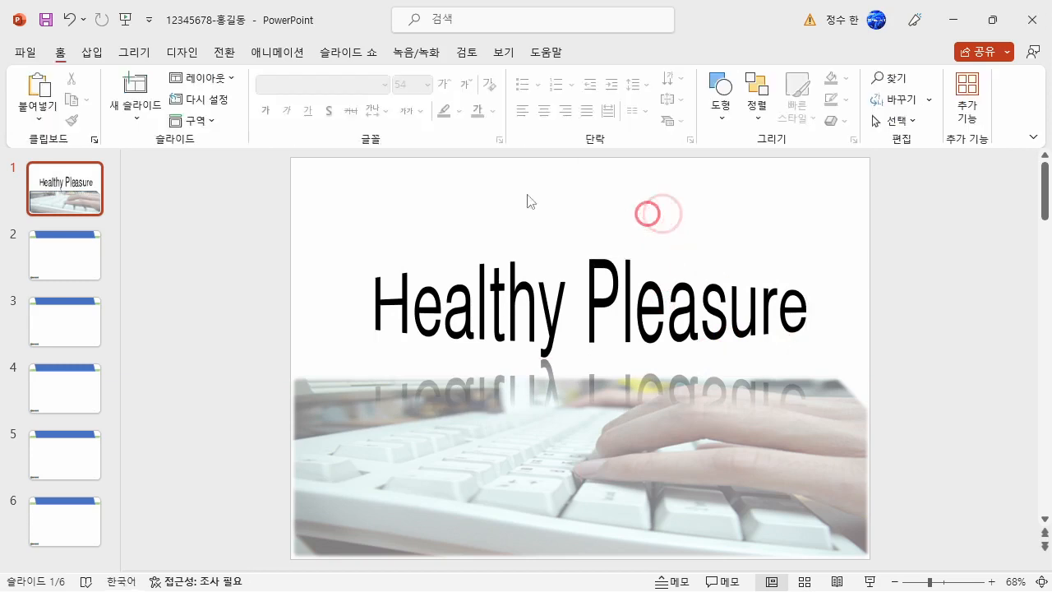
Insert the picture 로고2 from this device on slide 1.
{"action": "left_click", "coordinate": [93, 50]}
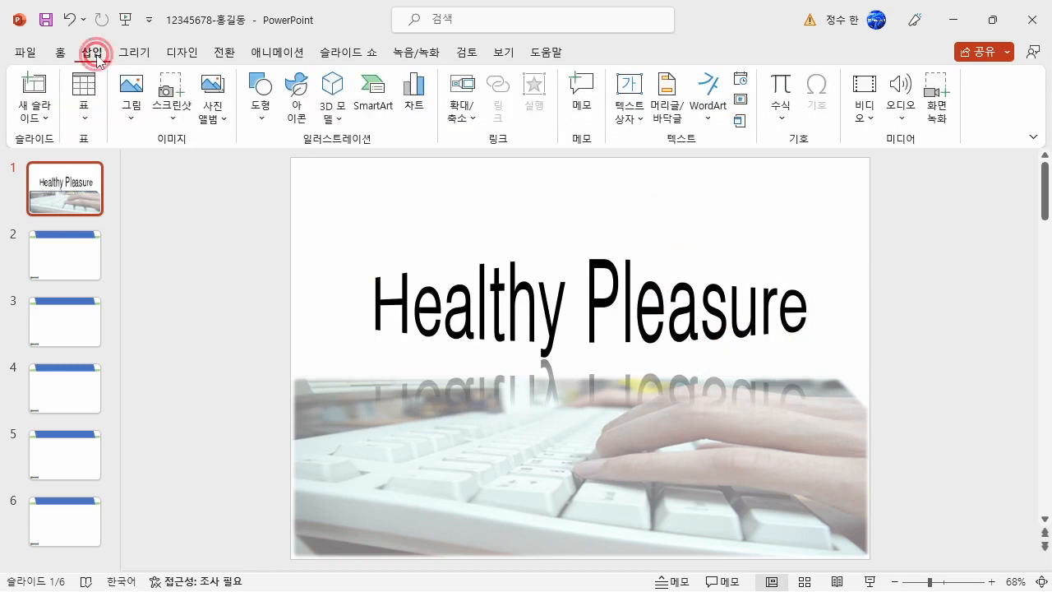
{"action": "left_click", "coordinate": [134, 107]}
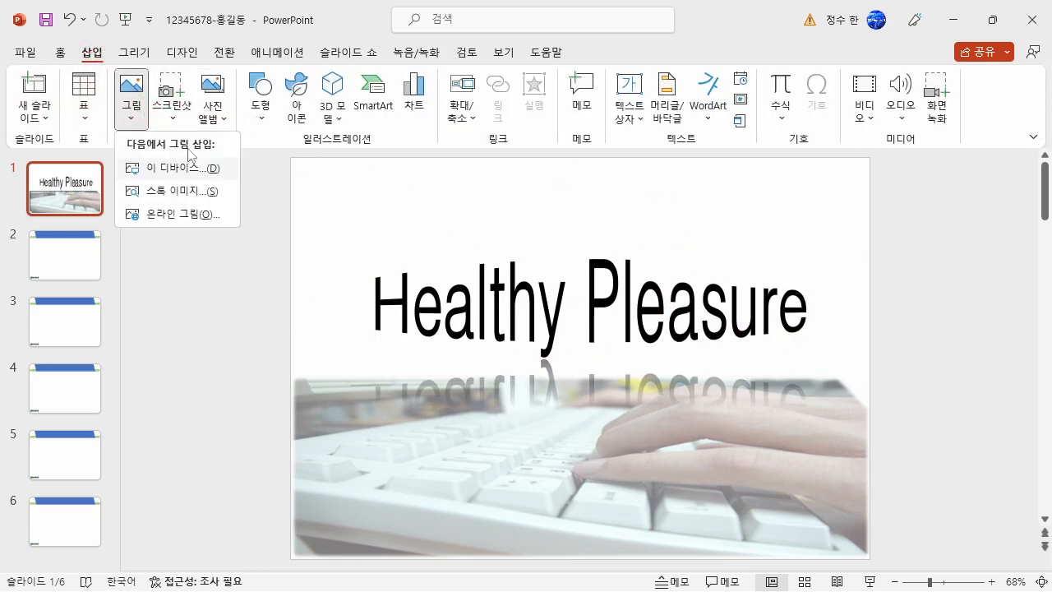
{"action": "left_click", "coordinate": [174, 168]}
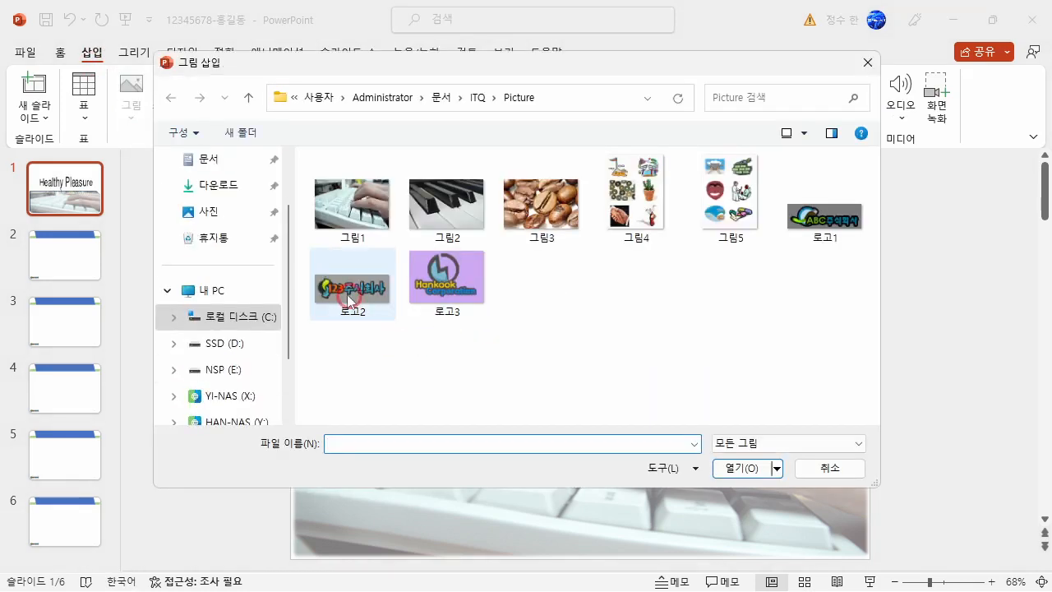
{"action": "left_click", "coordinate": [362, 319]}
{"action": "left_click", "coordinate": [739, 467]}
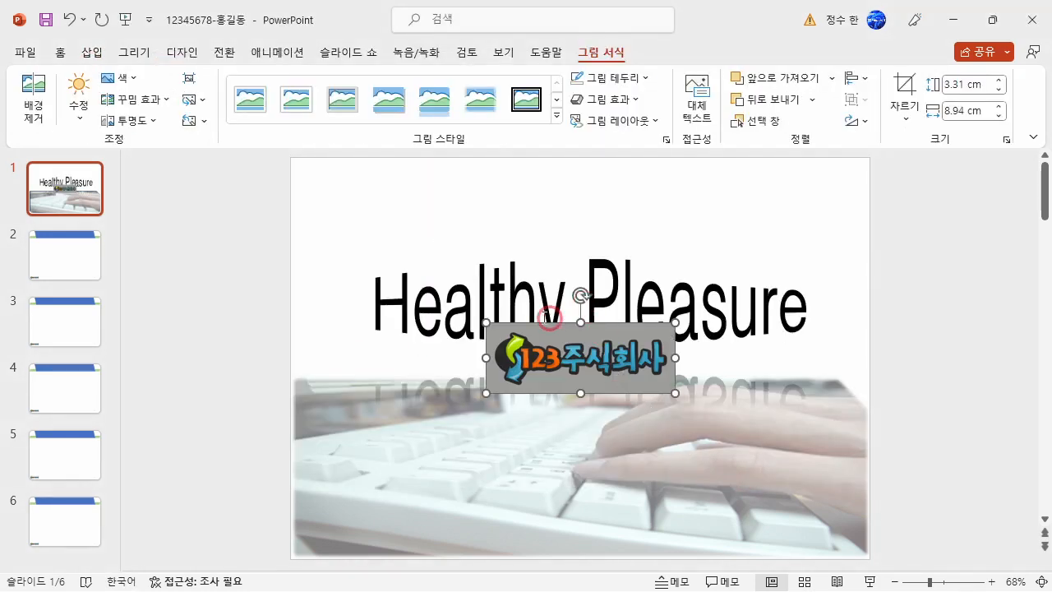
Make the gray background of the inserted logo transparent.
{"action": "left_click", "coordinate": [116, 77]}
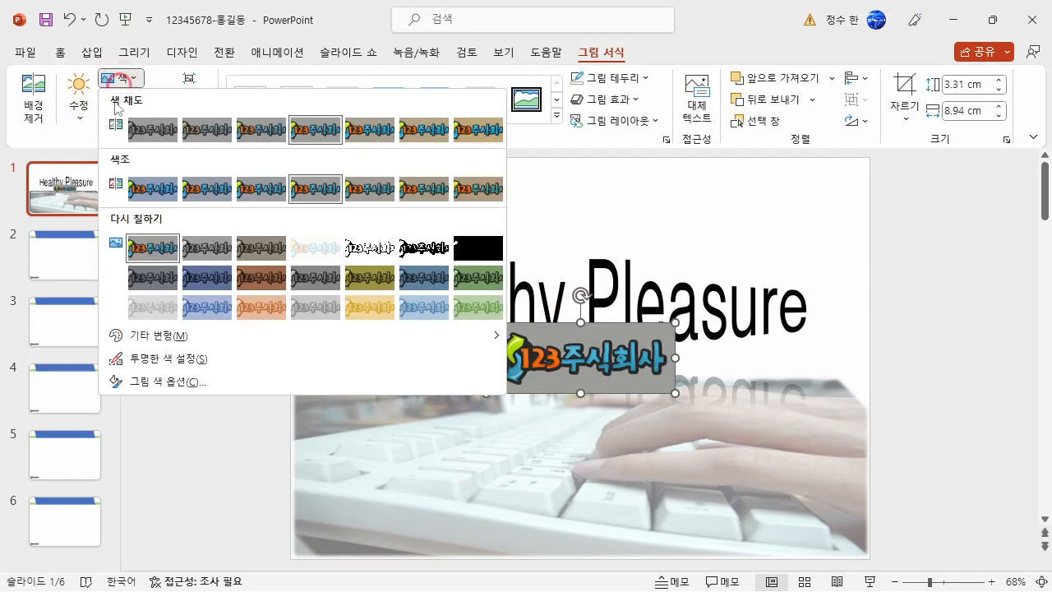
{"action": "left_click", "coordinate": [174, 353]}
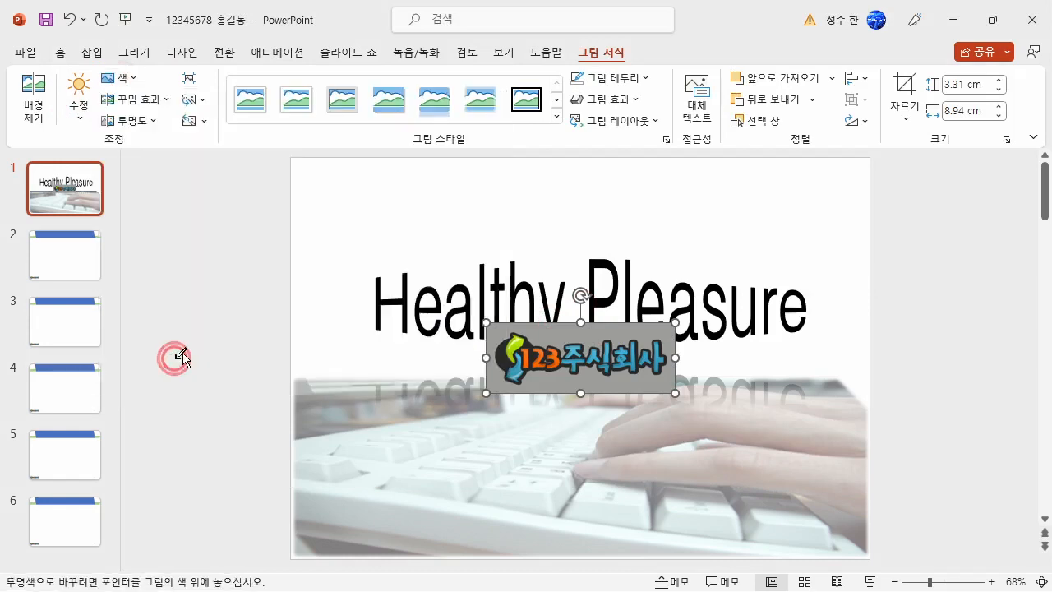
{"action": "left_click", "coordinate": [645, 325]}
Move the logo to the slide's upper-right corner and shrink it to about 4.3 cm wide and 1.6 cm high.
{"action": "left_click_drag", "start_coordinate": [675, 325], "coordinate": [804, 189]}
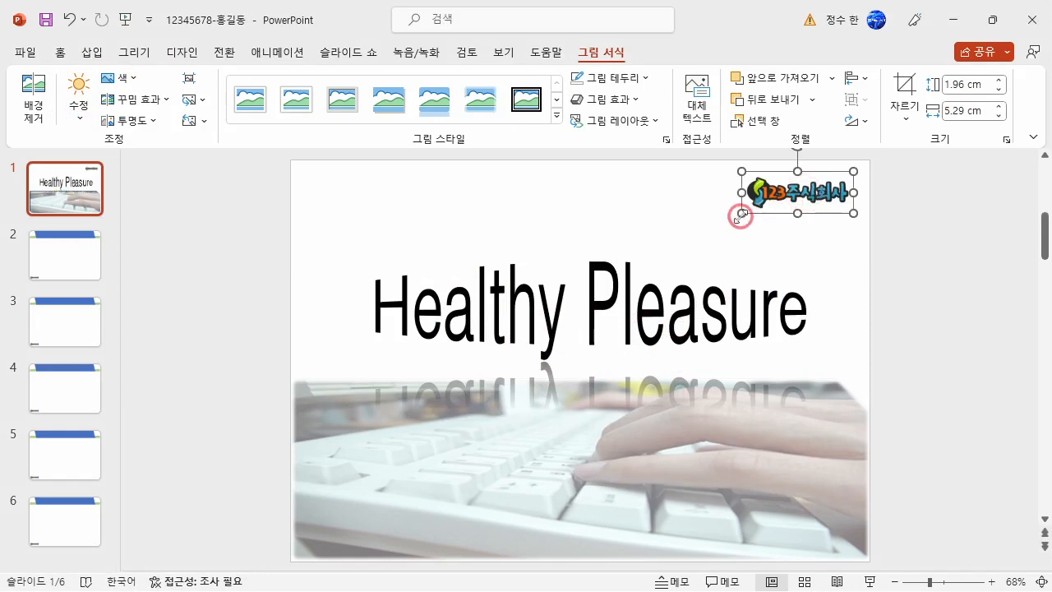
{"action": "left_click_drag", "start_coordinate": [742, 216], "coordinate": [761, 206]}
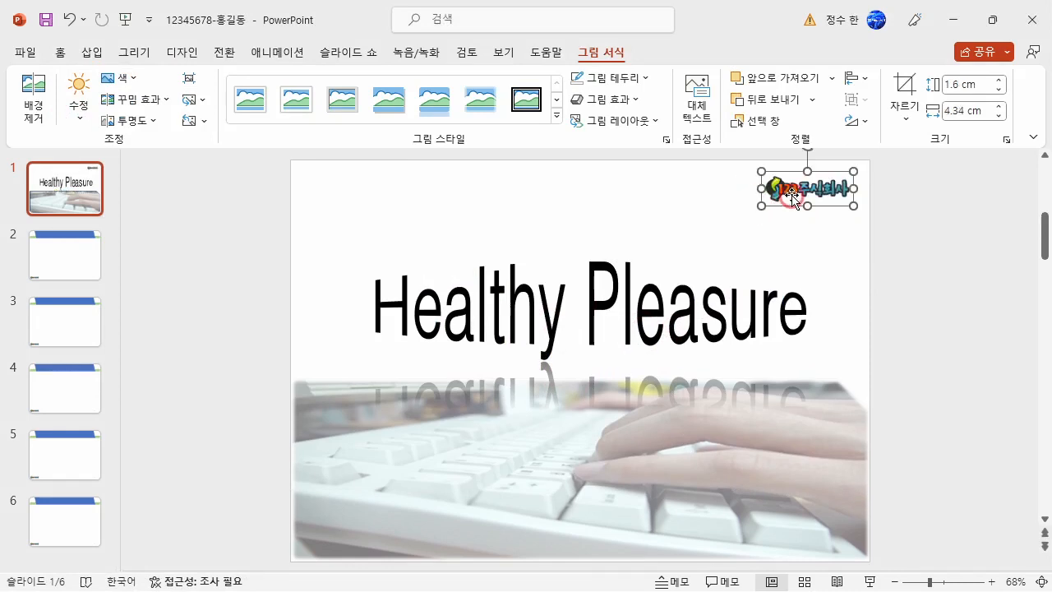
{"action": "left_click", "coordinate": [916, 292]}
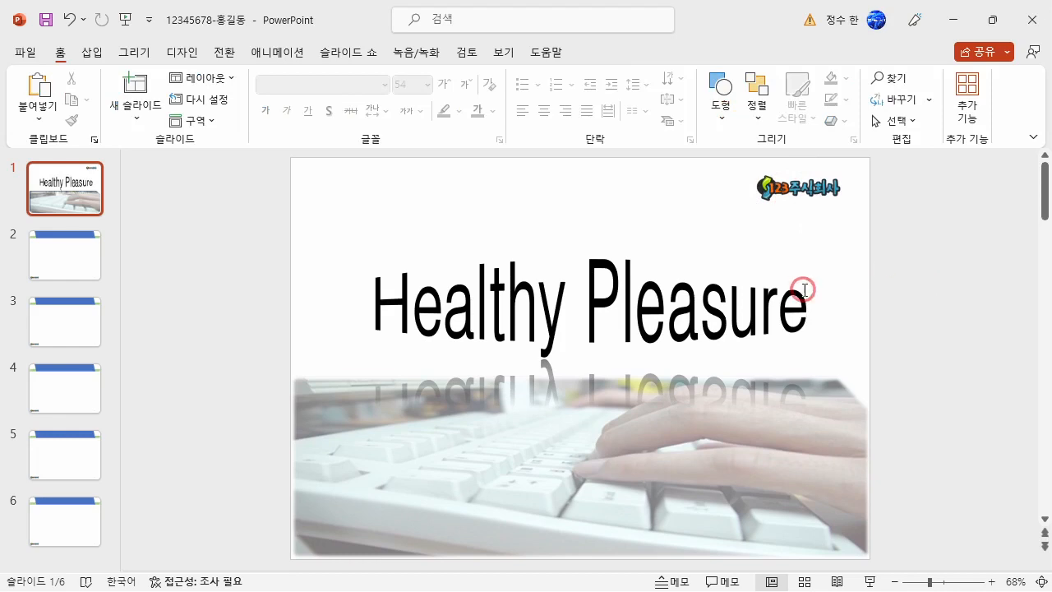
Fine-tune the position and size of the Healthy Pleasure WordArt on slide 1.
{"action": "left_click", "coordinate": [594, 260]}
{"action": "left_click_drag", "start_coordinate": [586, 258], "coordinate": [615, 255]}
{"action": "left_click", "coordinate": [980, 374]}
{"action": "left_click", "coordinate": [780, 308]}
{"action": "left_click_drag", "start_coordinate": [798, 335], "coordinate": [789, 332]}
{"action": "left_click", "coordinate": [965, 333]}
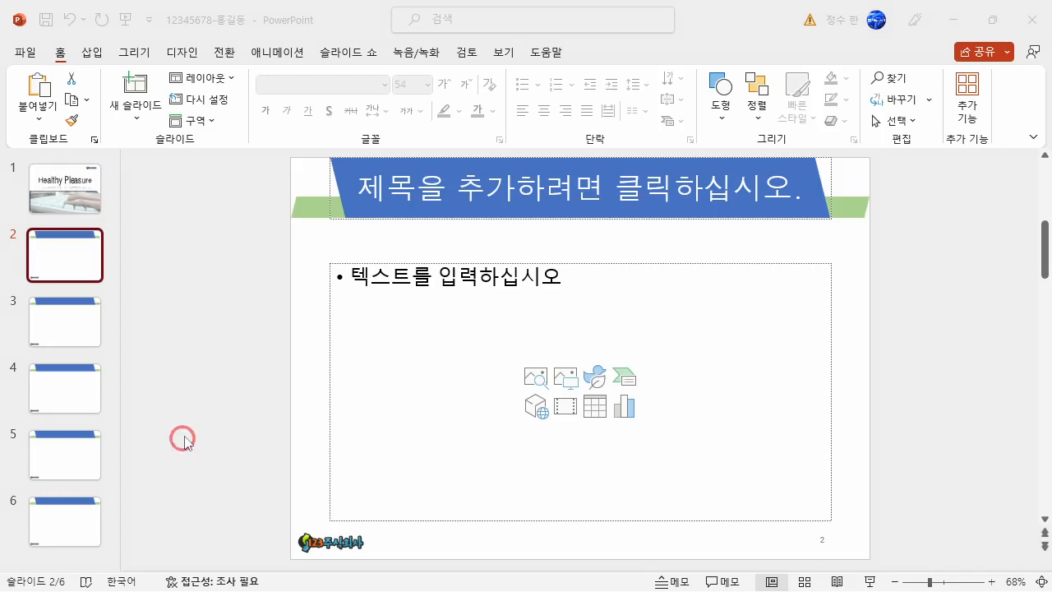
Title slide 2 목차 and delete its empty content placeholder.
{"action": "left_click", "coordinate": [584, 183]}
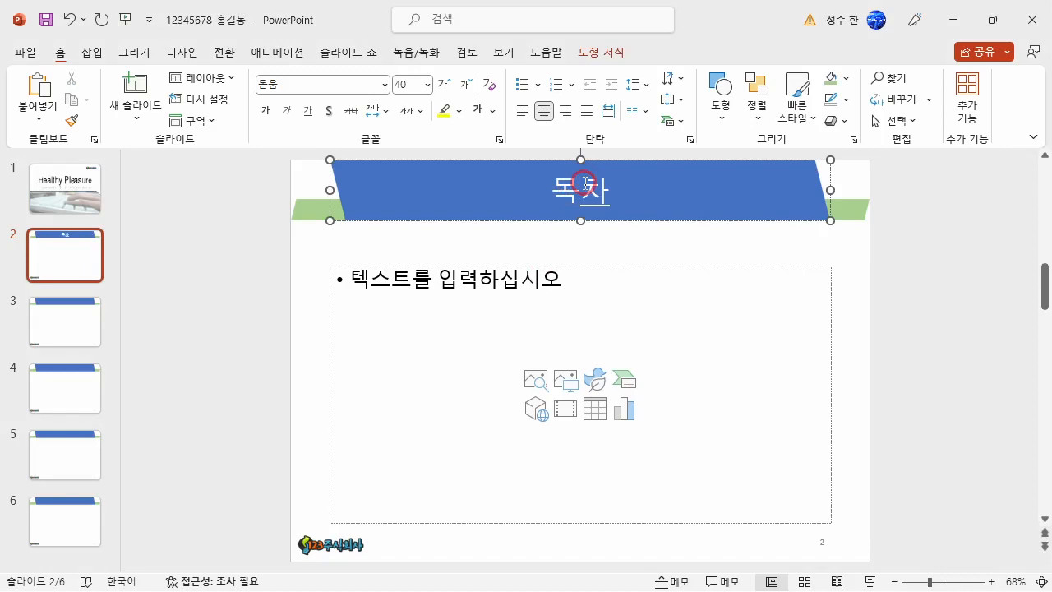
{"action": "left_click", "coordinate": [614, 264]}
{"action": "key", "text": "Delete"}
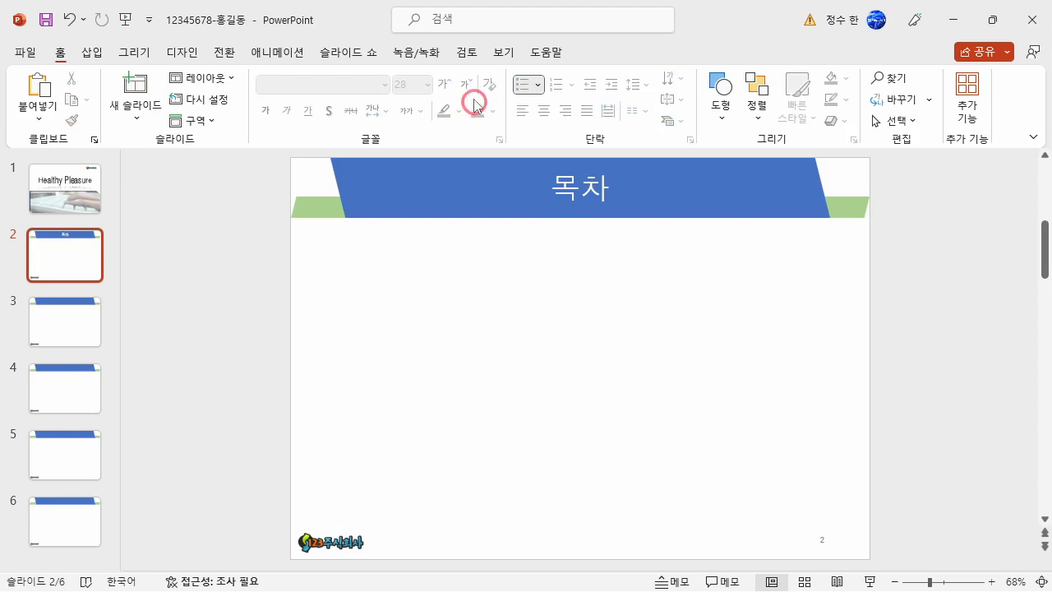
Show the drawing guides on the slide.
{"action": "left_click", "coordinate": [495, 51]}
{"action": "left_click", "coordinate": [399, 125]}
{"action": "left_click", "coordinate": [405, 125]}
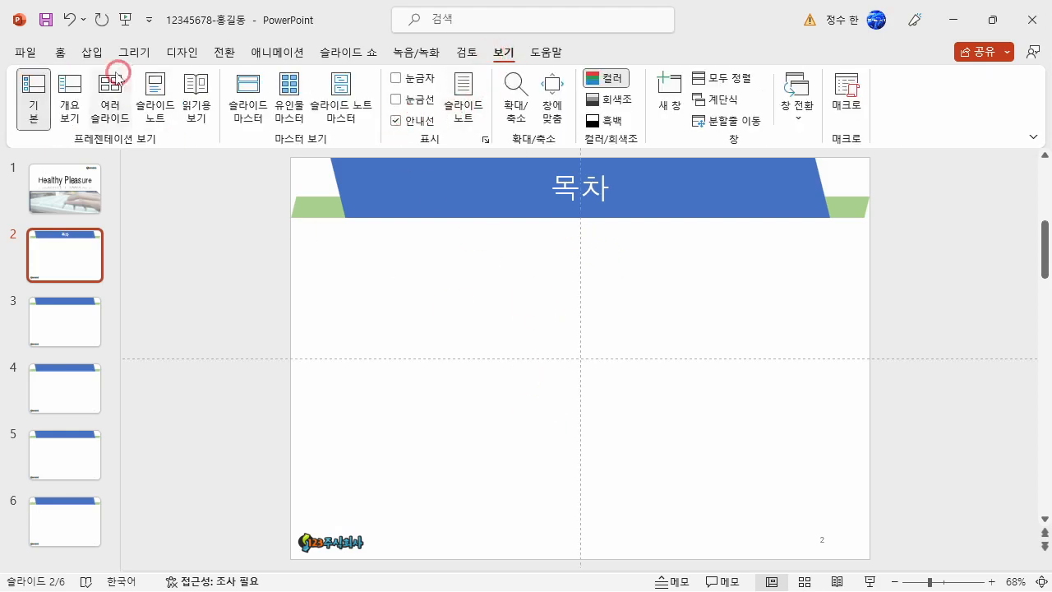
{"action": "left_click", "coordinate": [57, 52]}
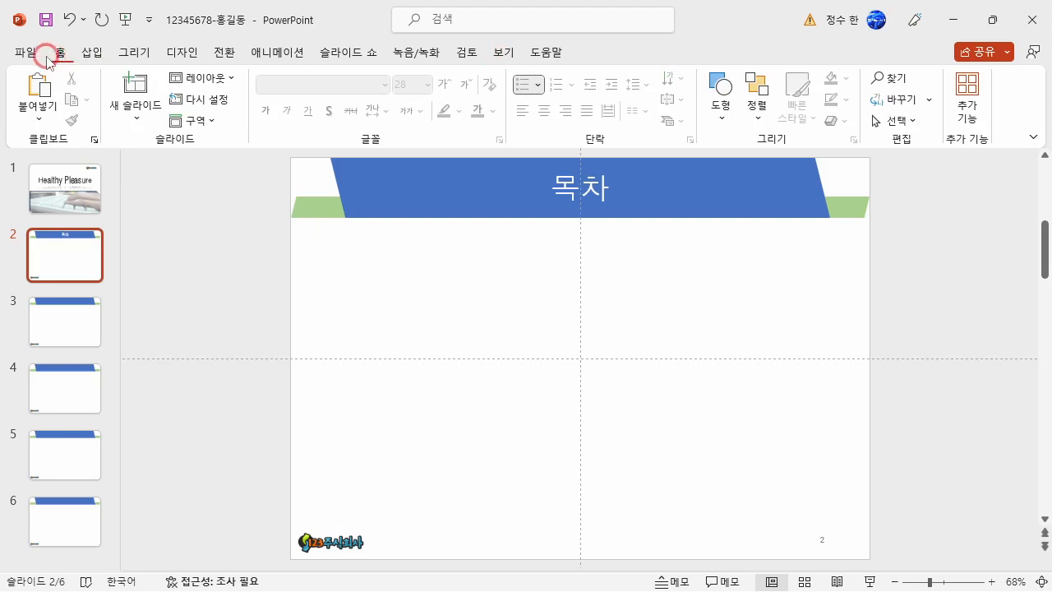
Draw a thin L-shape about 15.83 cm wide and 1.01 cm high below the title, flip it horizontally and remove its outline.
{"action": "left_click", "coordinate": [92, 53]}
{"action": "left_click", "coordinate": [258, 105]}
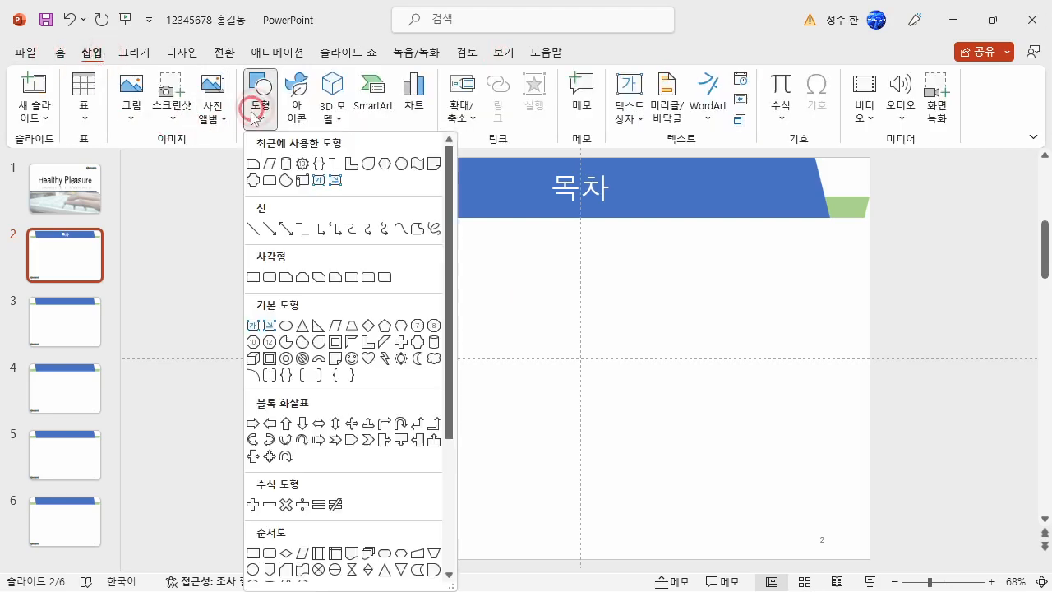
{"action": "left_click", "coordinate": [369, 349]}
{"action": "left_click_drag", "start_coordinate": [403, 264], "coordinate": [735, 277]}
{"action": "left_click", "coordinate": [833, 122]}
{"action": "left_click", "coordinate": [842, 212]}
{"action": "left_click", "coordinate": [403, 102]}
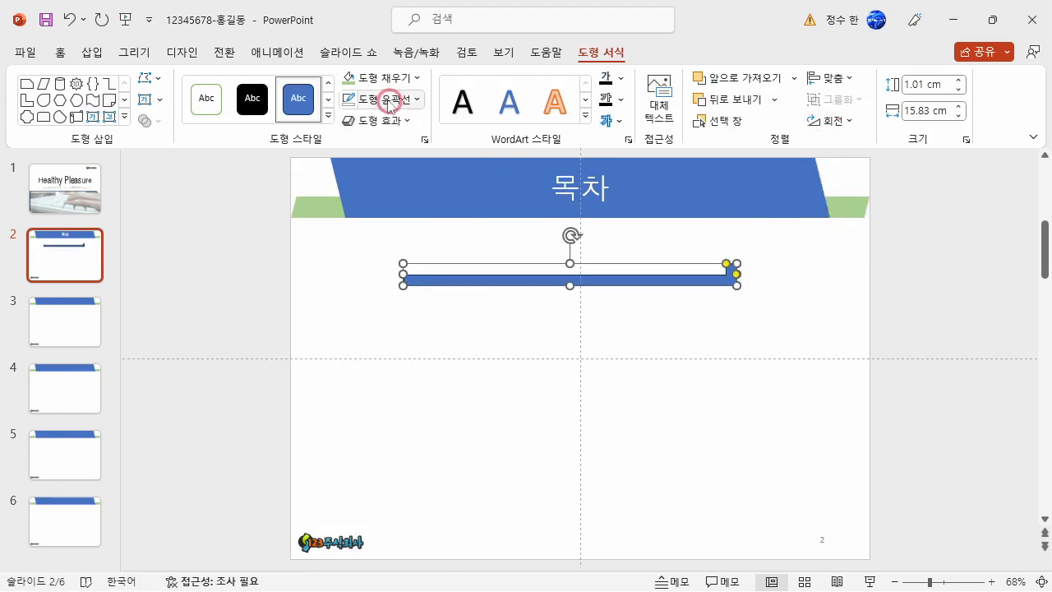
{"action": "left_click", "coordinate": [377, 284]}
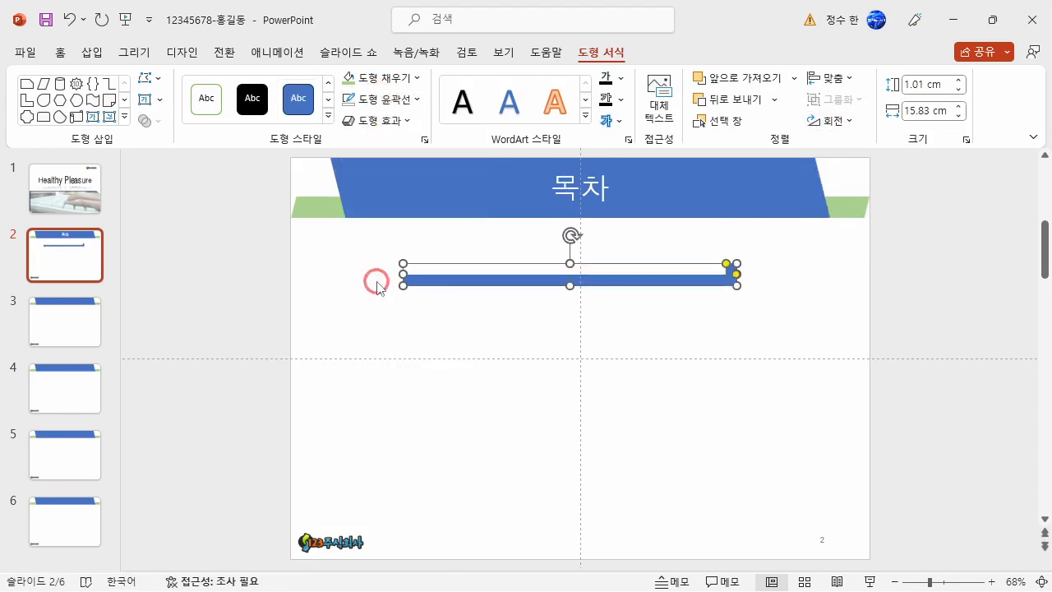
Fill the L-shaped bar with the light green theme color and move it slightly down.
{"action": "left_click", "coordinate": [404, 77]}
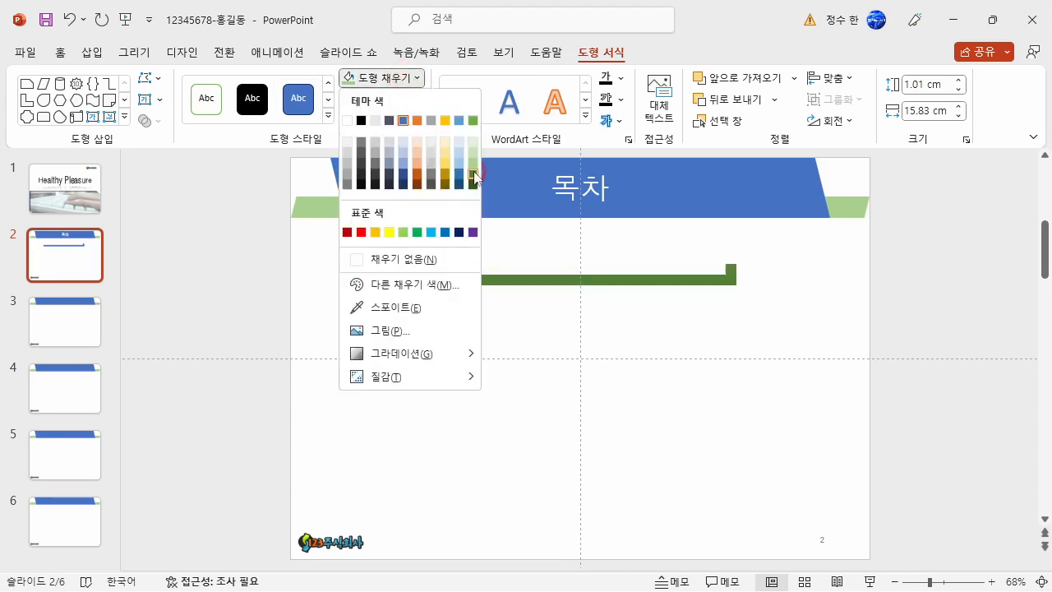
{"action": "left_click", "coordinate": [473, 161]}
{"action": "left_click", "coordinate": [457, 306]}
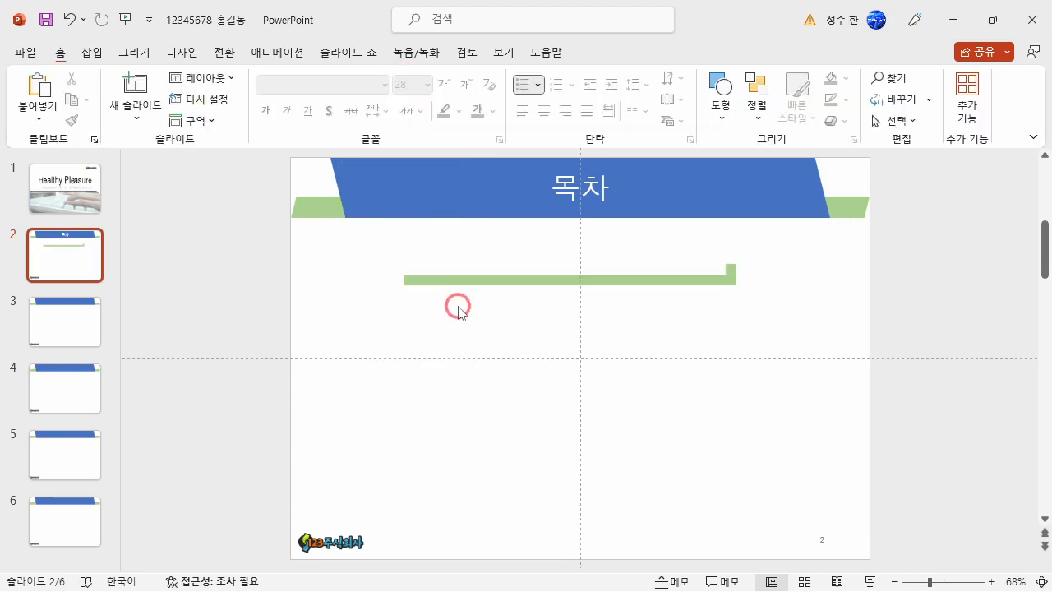
{"action": "mouse_move", "coordinate": [616, 281]}
{"action": "left_mouse_down"}
{"action": "mouse_move", "coordinate": [617, 300]}
{"action": "mouse_move", "coordinate": [614, 289]}
{"action": "left_mouse_up"}
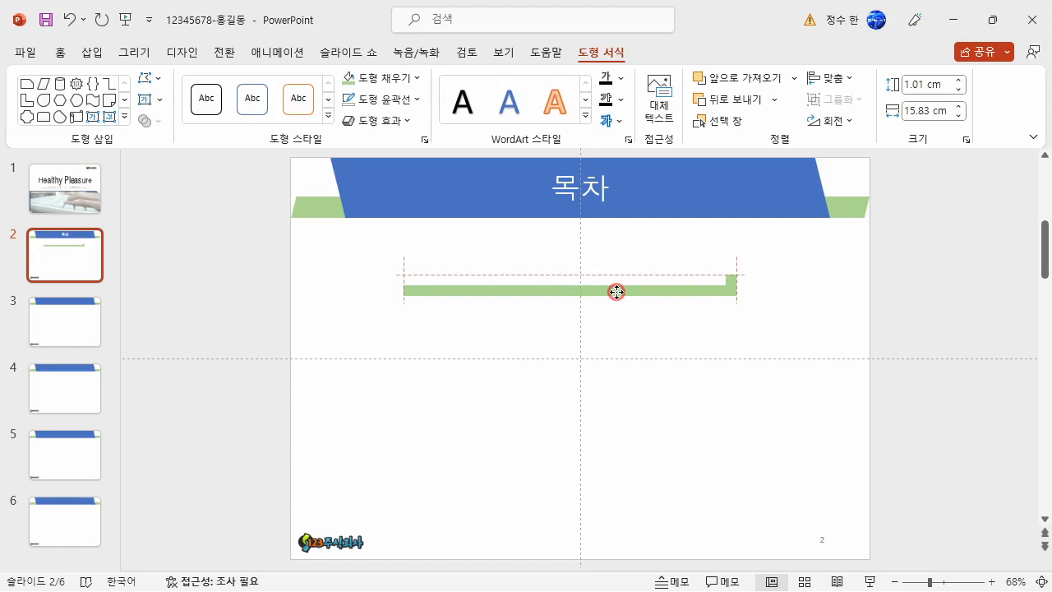
Draw a pentagon arrow about 3.28 cm wide and 1.88 cm high over the left end of the green bar.
{"action": "left_click", "coordinate": [79, 54]}
{"action": "left_click", "coordinate": [267, 105]}
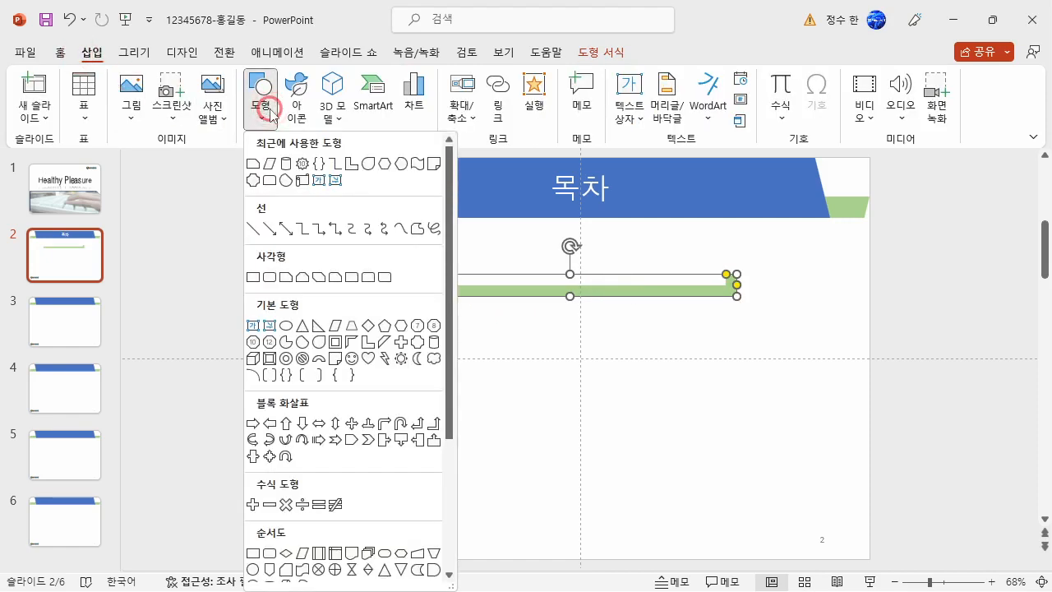
{"action": "left_click", "coordinate": [352, 439]}
{"action": "left_click_drag", "start_coordinate": [365, 245], "coordinate": [449, 272]}
{"action": "left_click_drag", "start_coordinate": [406, 245], "coordinate": [380, 280]}
{"action": "left_click_drag", "start_coordinate": [448, 258], "coordinate": [451, 255]}
Remove the pentagon arrow's outline and enter the number 1 in it.
{"action": "left_click", "coordinate": [390, 99]}
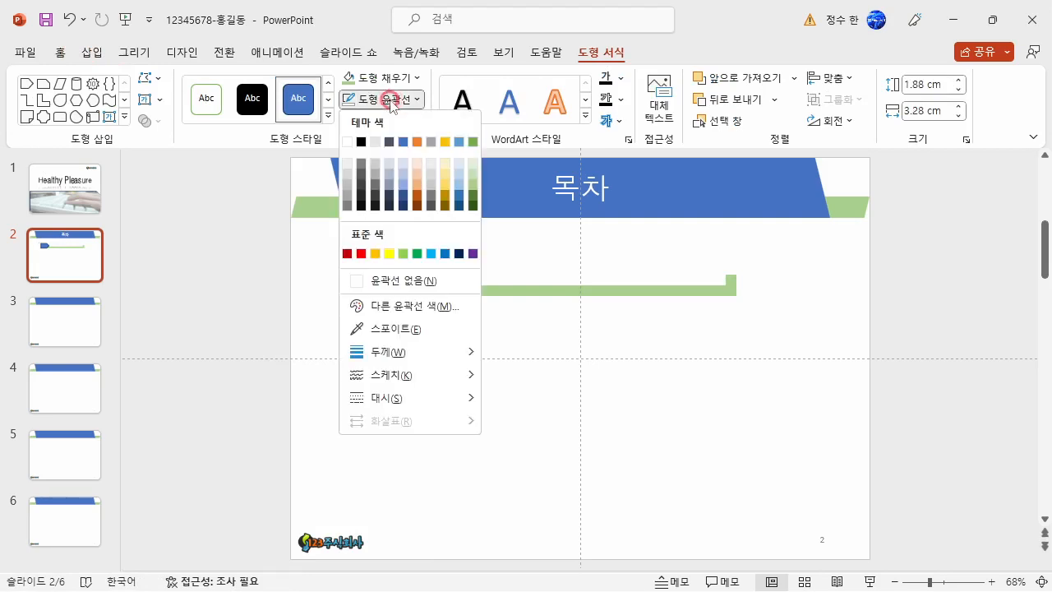
{"action": "left_click", "coordinate": [374, 278]}
{"action": "type", "text": "1"}
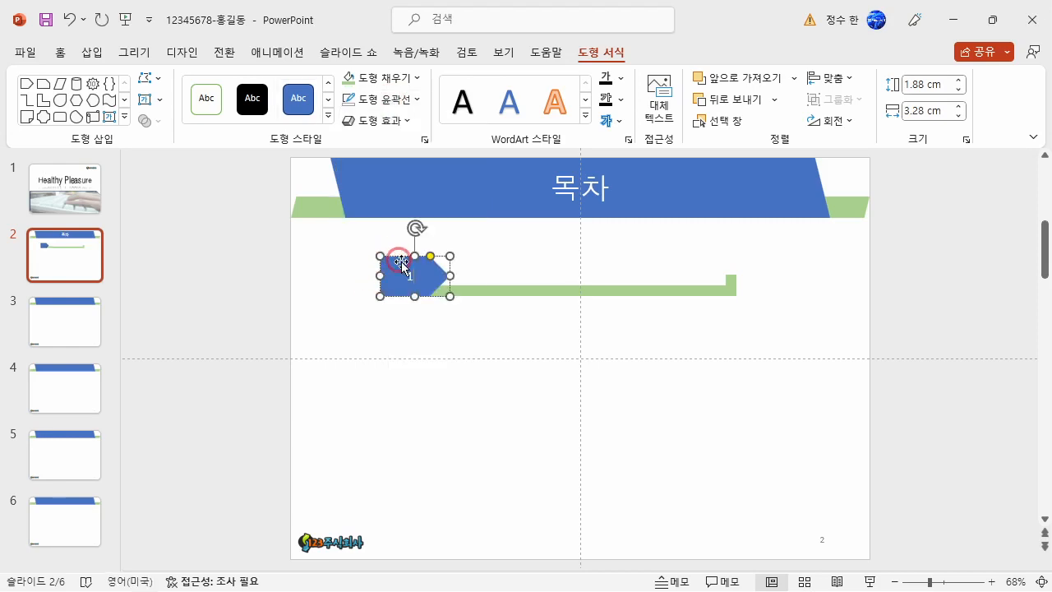
Set the pentagon arrow's number to the 굴림 font at size 24.
{"action": "left_click", "coordinate": [60, 54]}
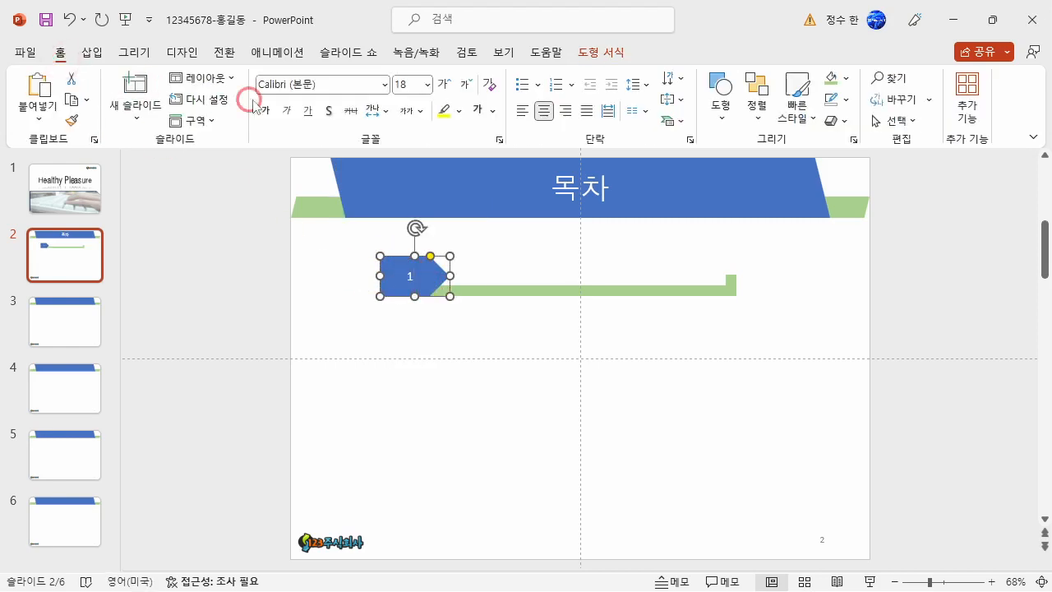
{"action": "left_click", "coordinate": [317, 85]}
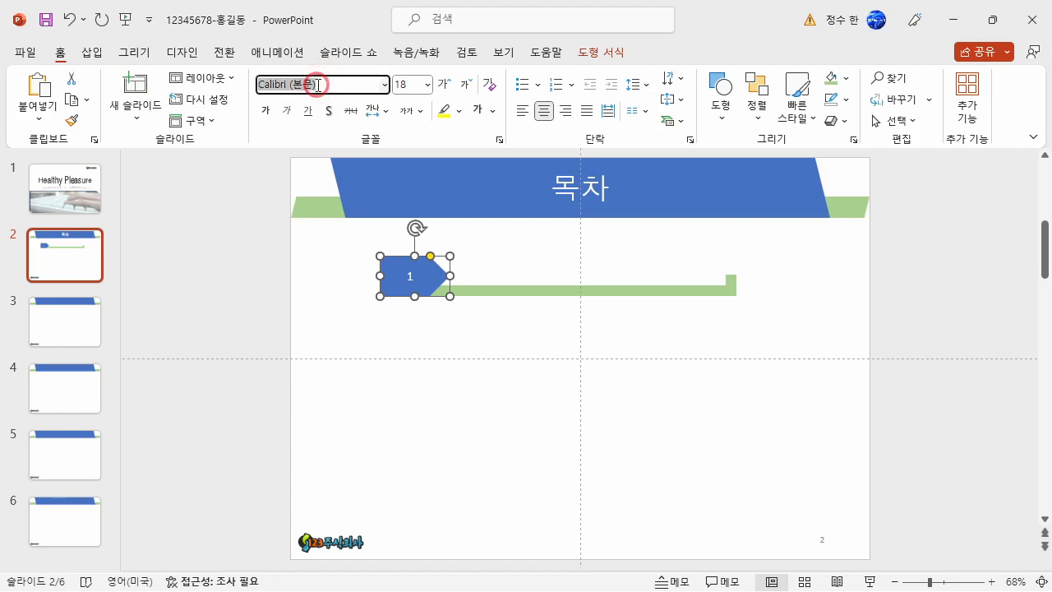
{"action": "type", "text": "ㄱ"}
{"action": "type", "text": "림"}
{"action": "key", "text": "Return"}
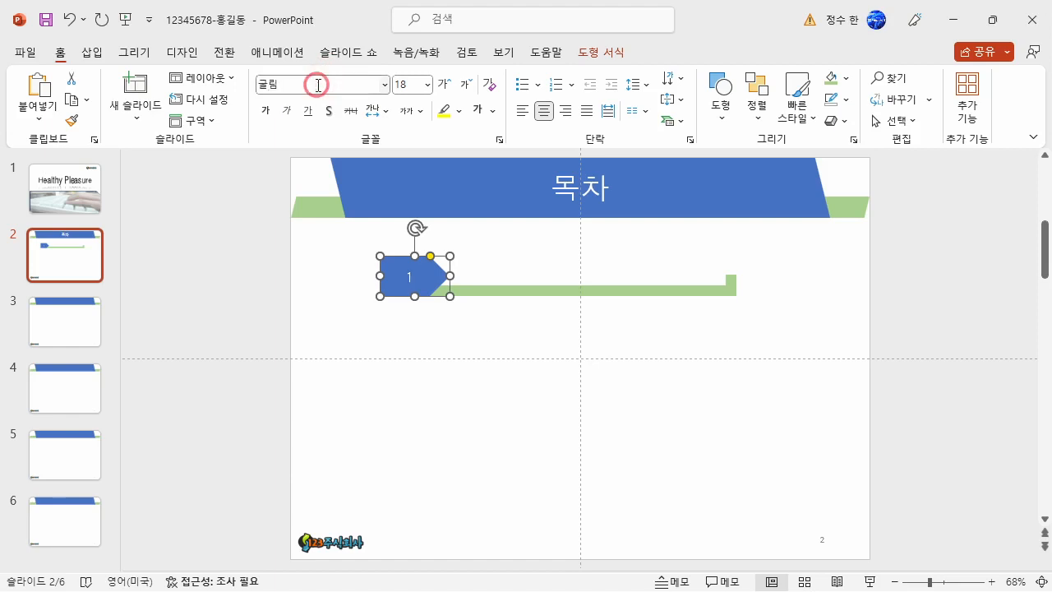
{"action": "left_click", "coordinate": [399, 84]}
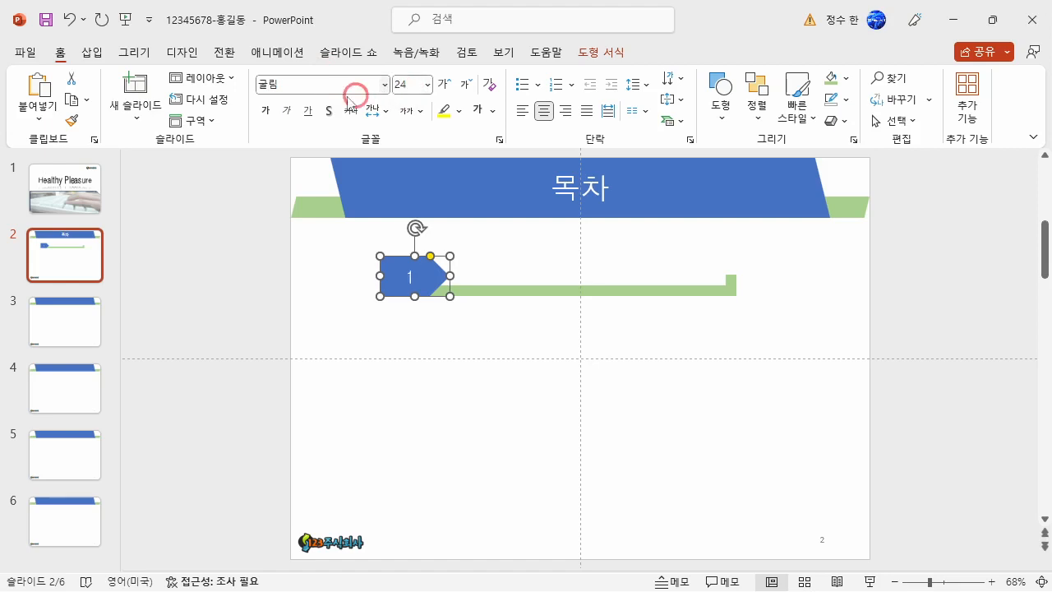
Insert a horizontal text box above the green bar with the text 헬시플레저란?
{"action": "left_click", "coordinate": [92, 53]}
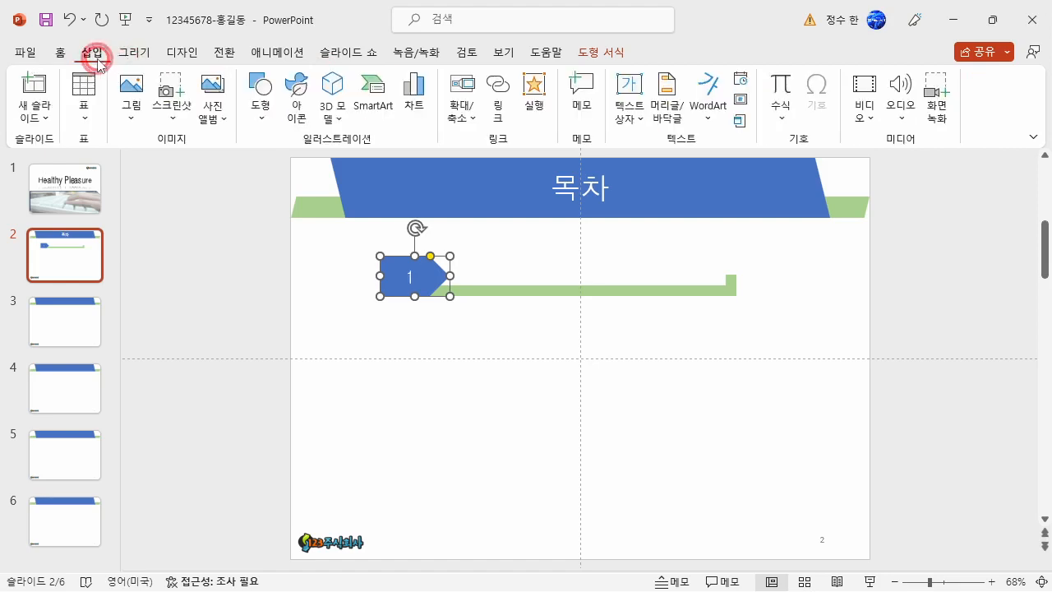
{"action": "left_click", "coordinate": [638, 113]}
{"action": "left_click", "coordinate": [670, 153]}
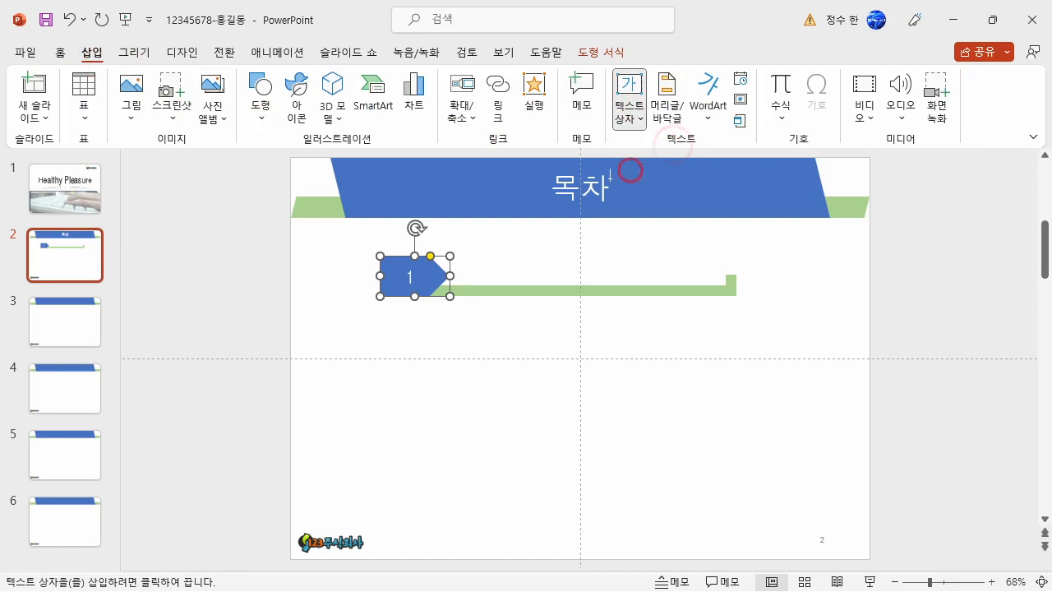
{"action": "left_click", "coordinate": [487, 265]}
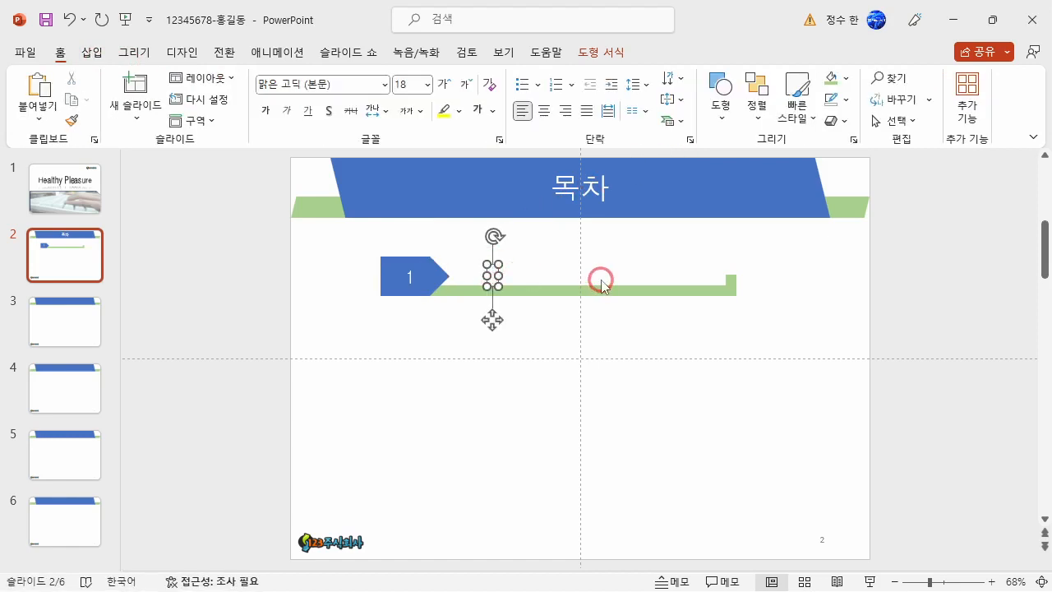
{"action": "type", "text": "헤"}
{"action": "type", "text": "시플르"}
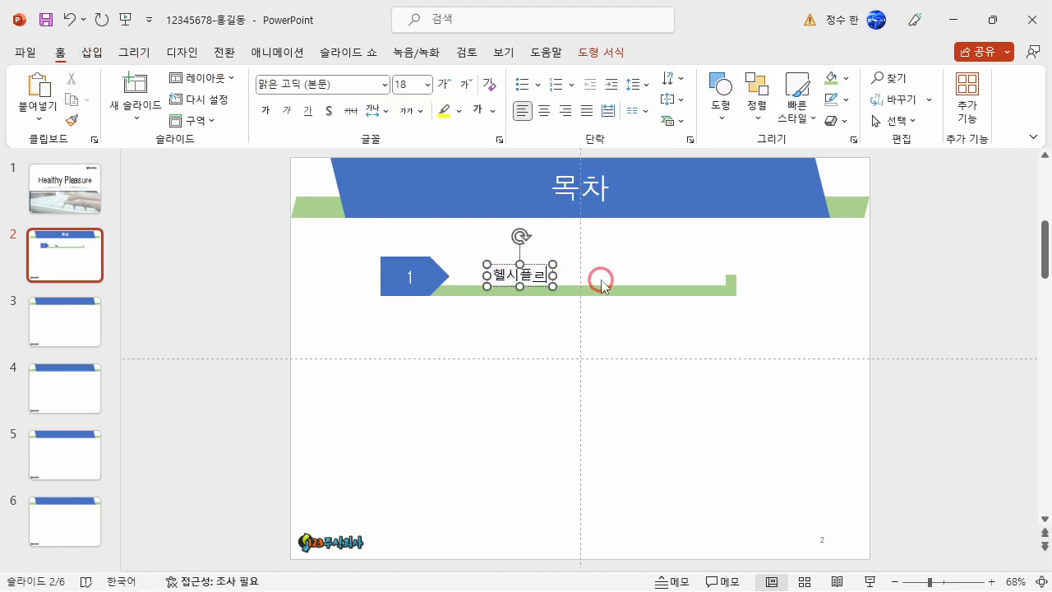
{"action": "type", "text": "저래"}
{"action": "type", "text": "?"}
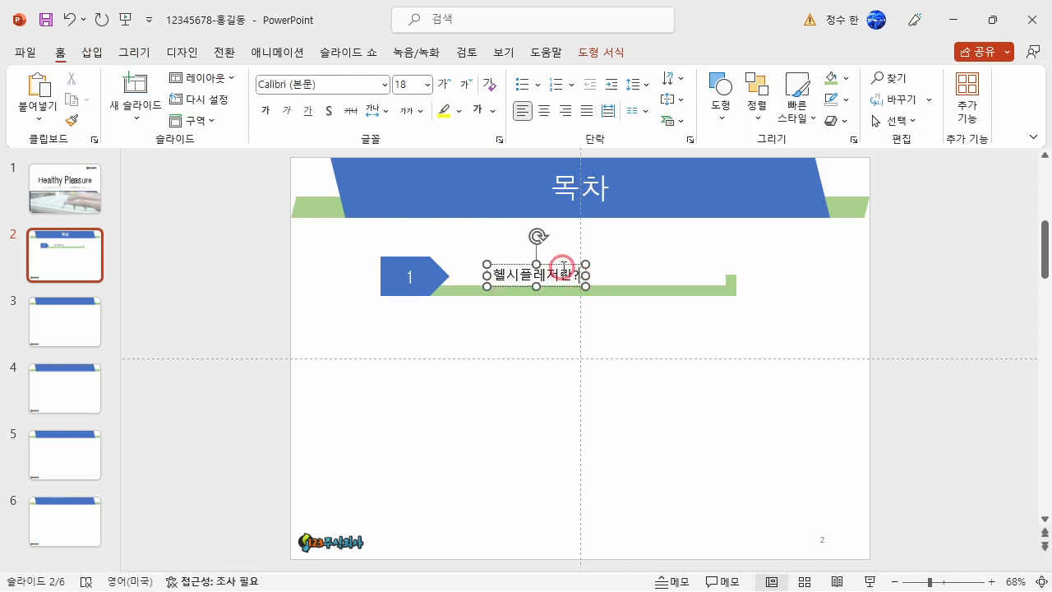
Set the 헬시플레저란? text to 굴림, size 24, and position its box beside the pentagon arrow, just above the green bar.
{"action": "left_click_drag", "start_coordinate": [563, 271], "coordinate": [526, 265]}
{"action": "left_click", "coordinate": [295, 86]}
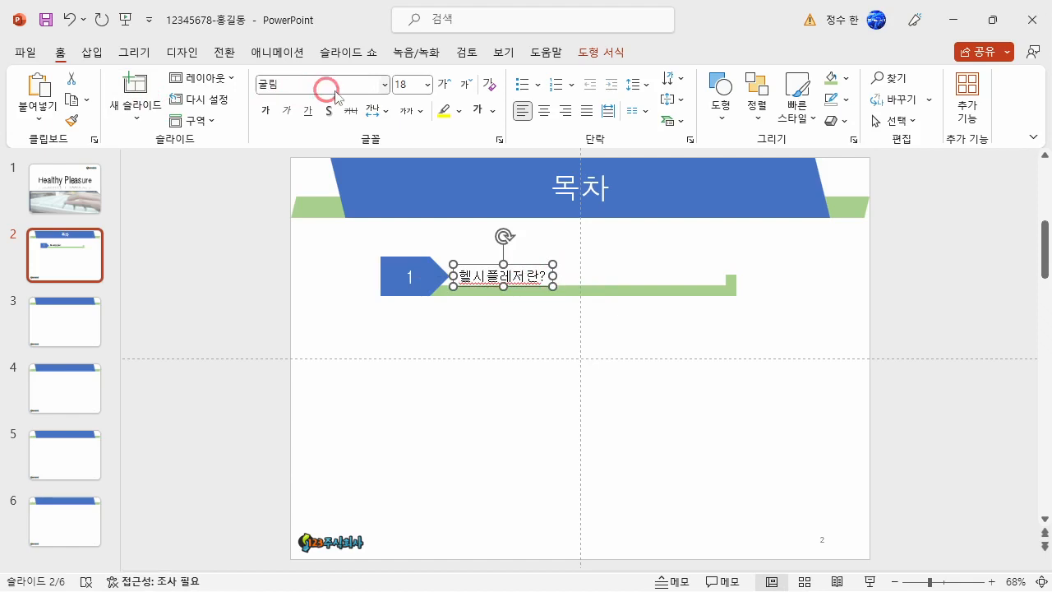
{"action": "left_click", "coordinate": [415, 86]}
{"action": "type", "text": "24"}
{"action": "key", "text": "Return"}
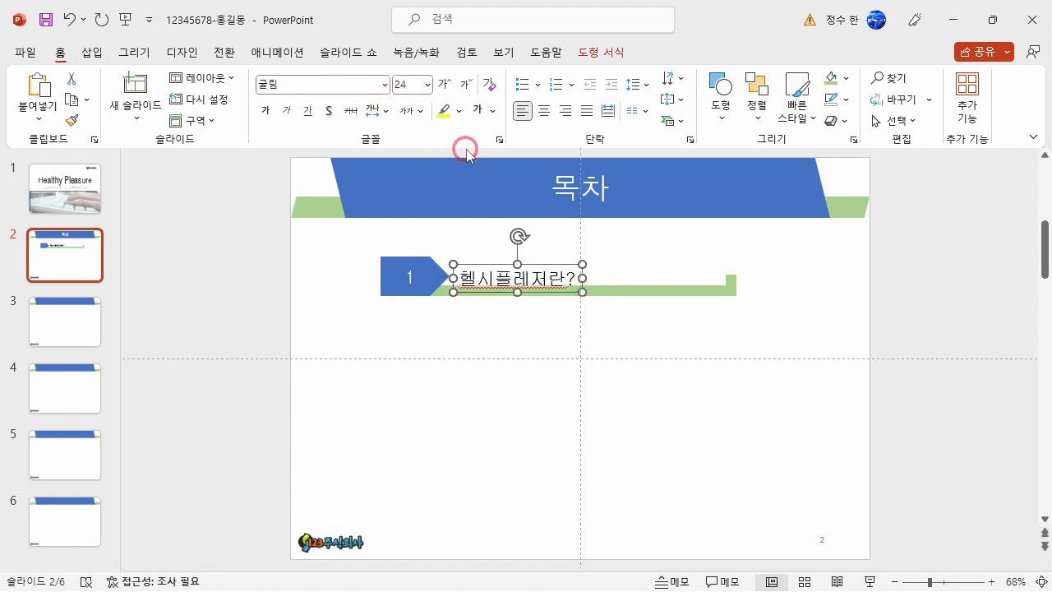
{"action": "left_click_drag", "start_coordinate": [541, 263], "coordinate": [542, 256]}
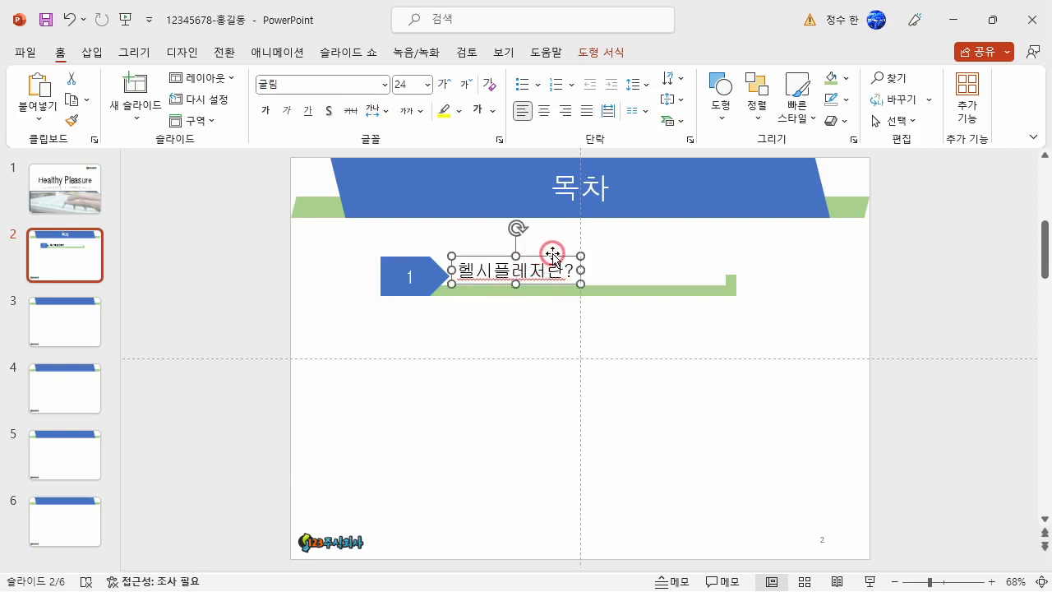
Move the arrow, text box and green bar together toward the slide's right side and slightly up.
{"action": "left_click_drag", "start_coordinate": [764, 317], "coordinate": [354, 239]}
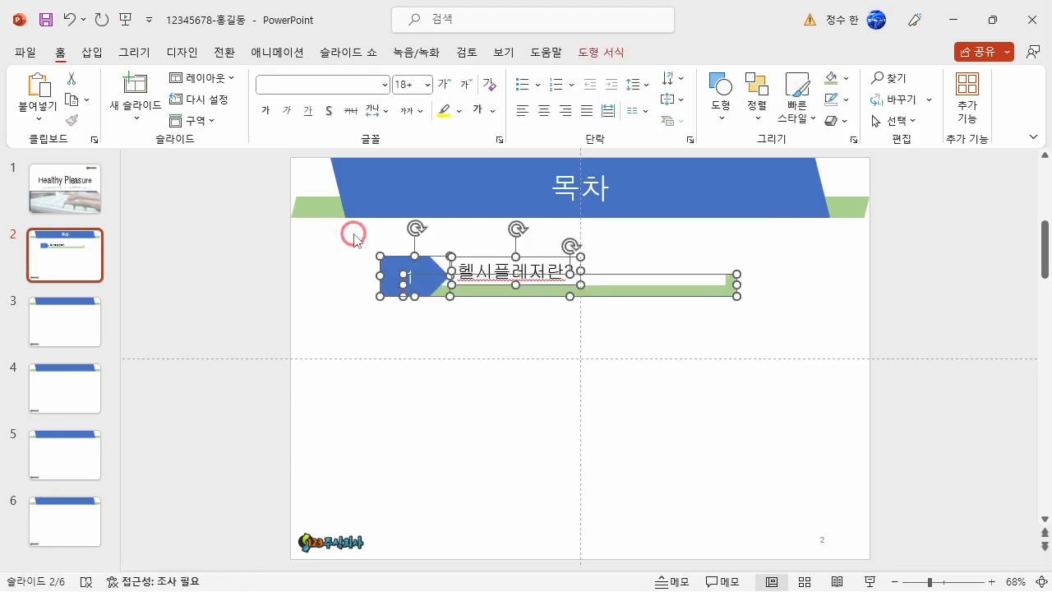
{"action": "left_click_drag", "start_coordinate": [280, 271], "coordinate": [398, 519]}
{"action": "left_click_drag", "start_coordinate": [346, 244], "coordinate": [775, 349]}
{"action": "left_click_drag", "start_coordinate": [692, 291], "coordinate": [789, 287]}
{"action": "left_click_drag", "start_coordinate": [876, 321], "coordinate": [401, 233]}
{"action": "mouse_move", "coordinate": [752, 298]}
{"action": "left_mouse_down"}
{"action": "mouse_move", "coordinate": [558, 302]}
{"action": "mouse_move", "coordinate": [785, 297]}
{"action": "mouse_move", "coordinate": [747, 291]}
{"action": "left_mouse_up"}
{"action": "left_click", "coordinate": [753, 294]}
Duplicate the complete contents row straight down three times to make four evenly spaced rows.
{"action": "left_click_drag", "start_coordinate": [301, 251], "coordinate": [421, 509]}
{"action": "left_click_drag", "start_coordinate": [428, 242], "coordinate": [851, 329]}
{"action": "left_click_drag", "start_coordinate": [751, 284], "coordinate": [761, 358]}
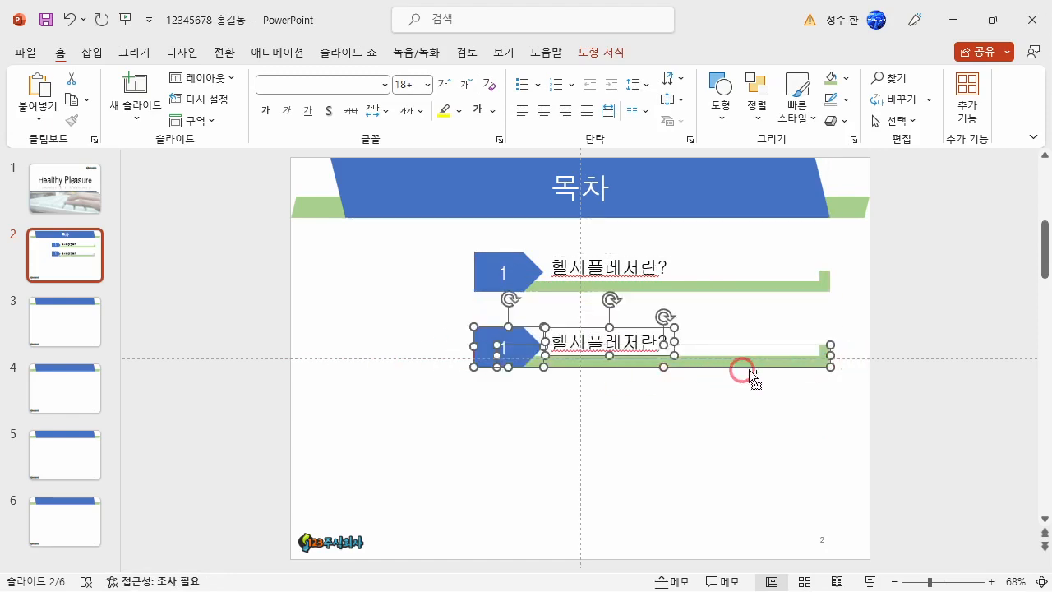
{"action": "left_click_drag", "start_coordinate": [704, 363], "coordinate": [711, 512]}
{"action": "left_click", "coordinate": [418, 448]}
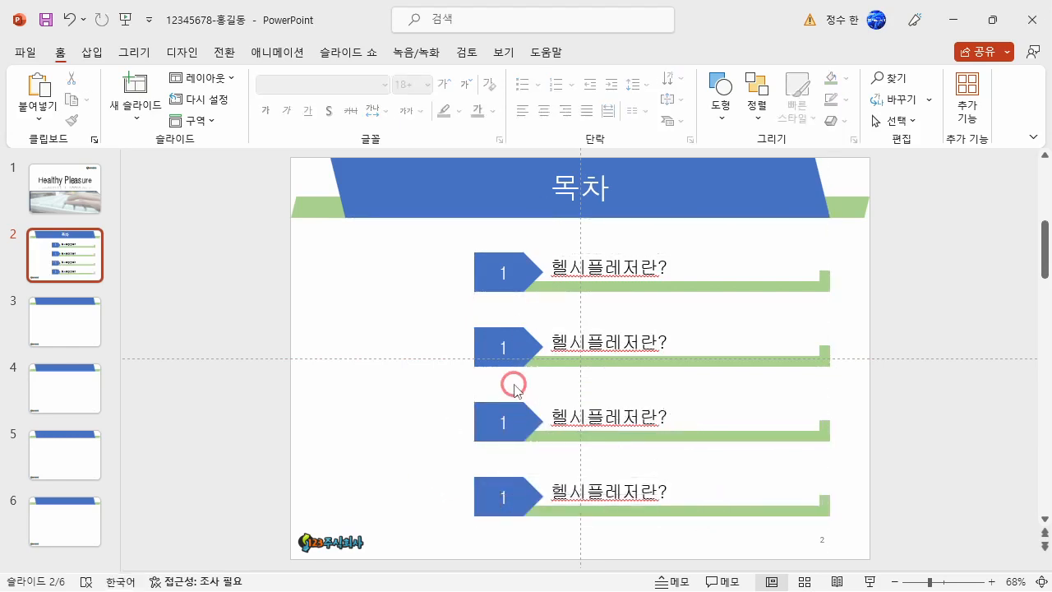
Renumber the three copied arrows 2, 3 and 4 from top to bottom.
{"action": "left_click", "coordinate": [502, 346]}
{"action": "double_click", "coordinate": [502, 345]}
{"action": "type", "text": "2"}
{"action": "left_click", "coordinate": [501, 419]}
{"action": "double_click", "coordinate": [502, 421]}
{"action": "type", "text": "3"}
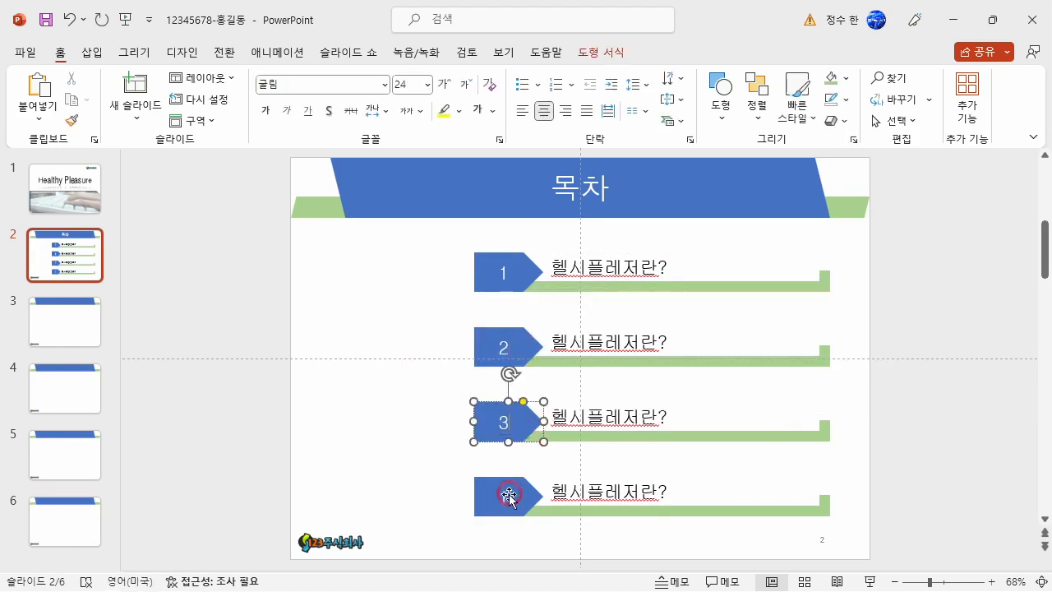
{"action": "left_click", "coordinate": [507, 497]}
{"action": "double_click", "coordinate": [506, 496]}
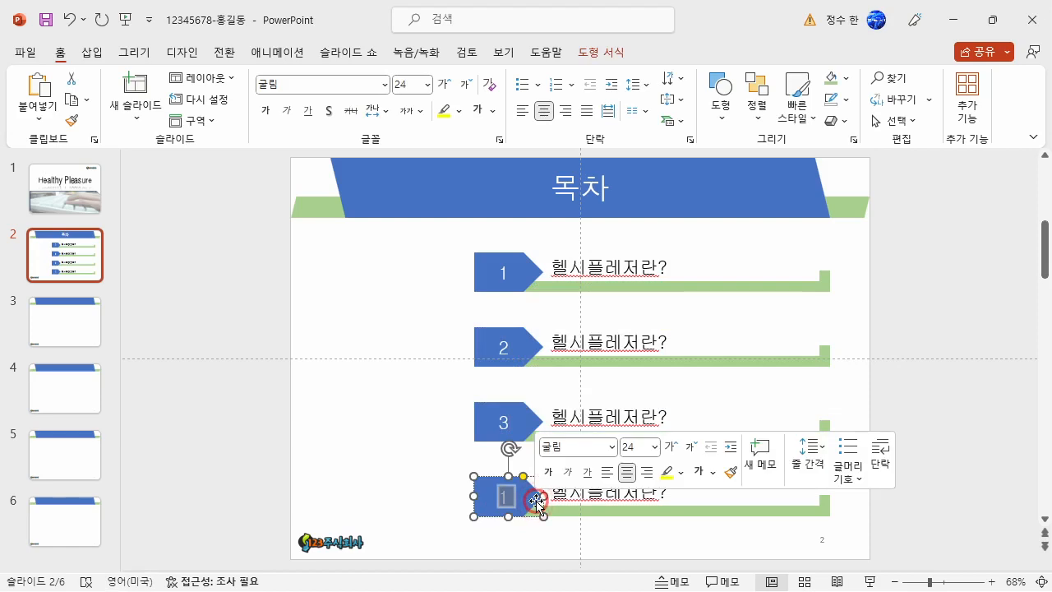
{"action": "type", "text": "4"}
Change the second contents row's text to 헬시플레저를 실천하는 방법.
{"action": "left_click", "coordinate": [645, 343]}
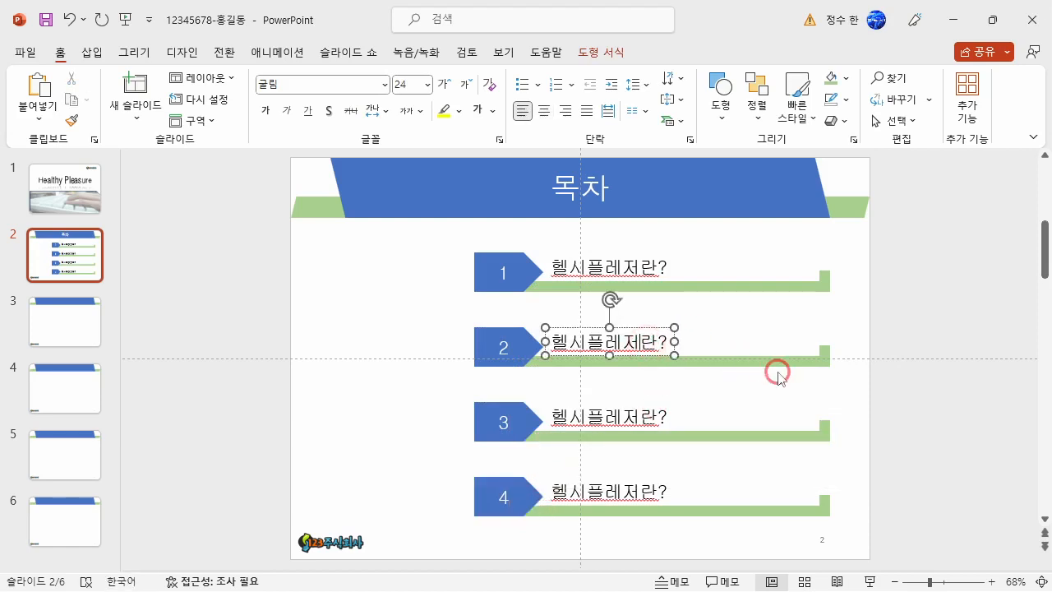
{"action": "key", "text": "Delete"}
{"action": "key", "text": "Delete"}
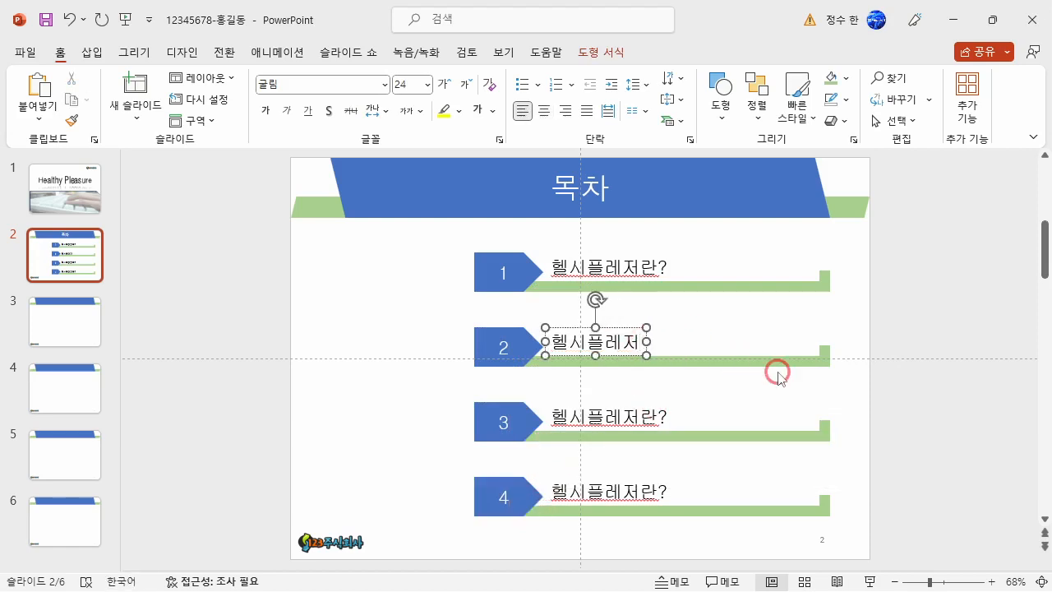
{"action": "key", "text": "BackSpace"}
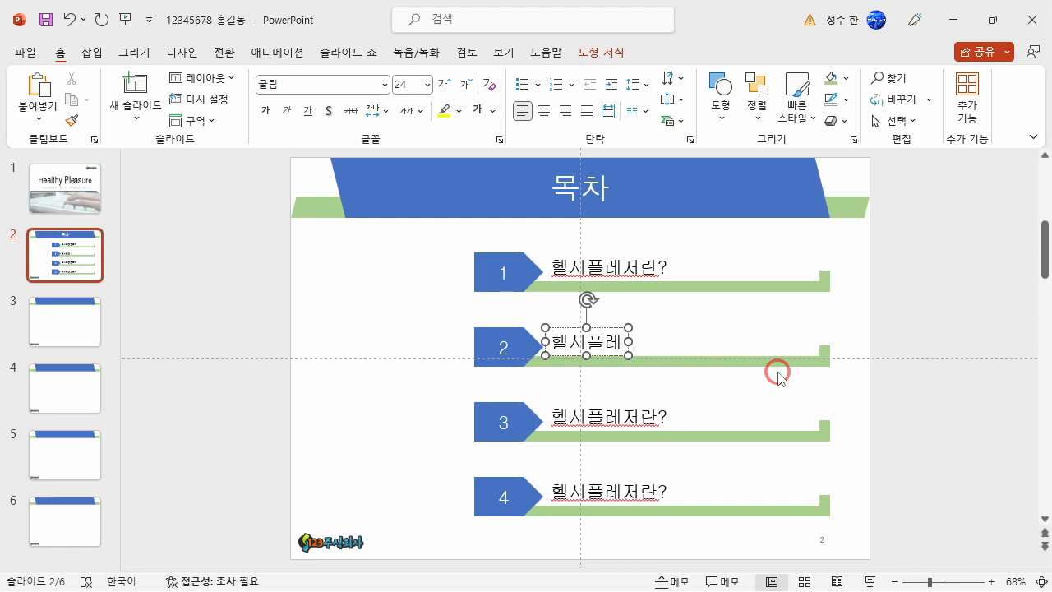
{"action": "type", "text": "제"}
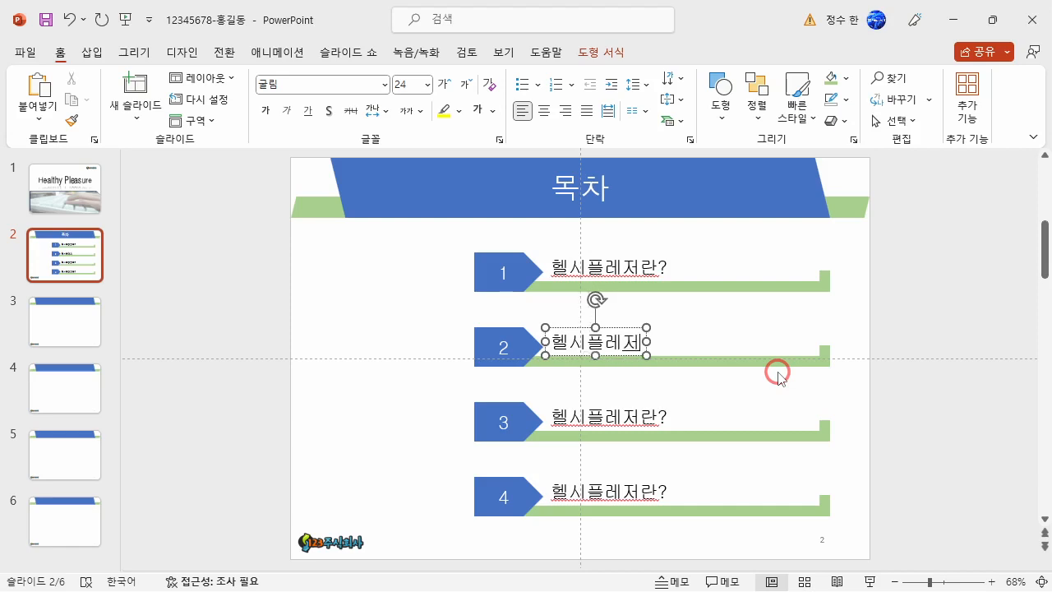
{"action": "type", "text": "를 실천하는 "}
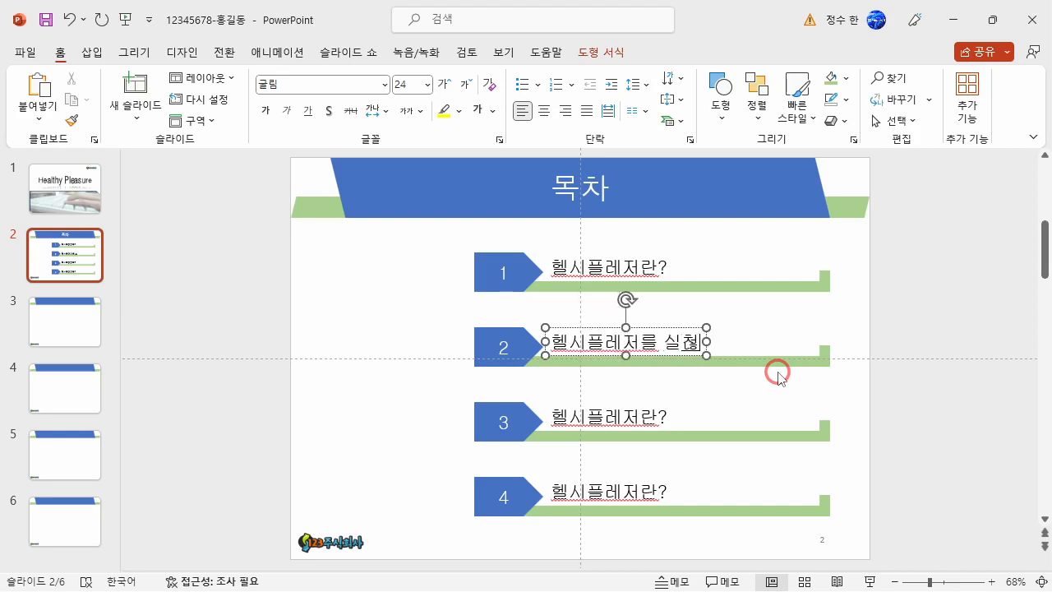
{"action": "type", "text": "바업브"}
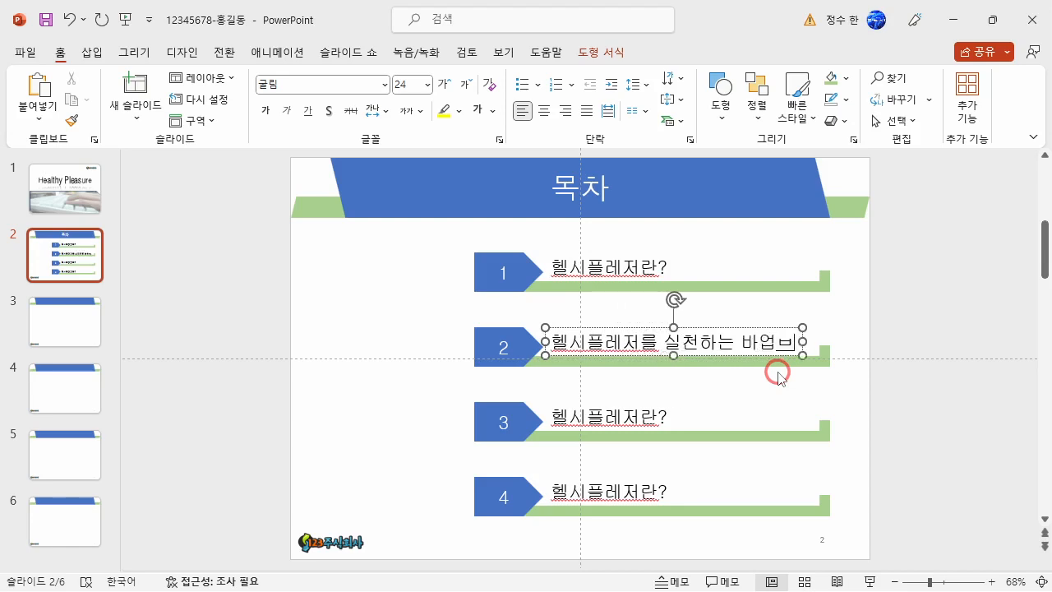
{"action": "key", "text": "BackSpace"}
{"action": "key", "text": "BackSpace"}
{"action": "key", "text": "BackSpace"}
{"action": "key", "text": "BackSpace"}
{"action": "type", "text": "방법"}
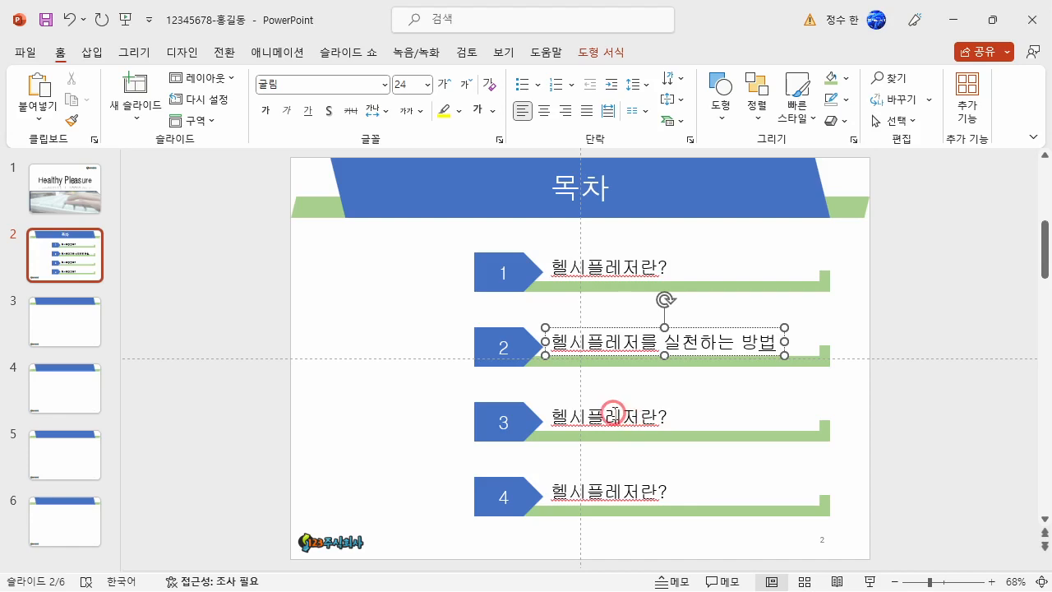
Replace the third contents row's text with 디지털헬스 투자 추이.
{"action": "triple_click", "coordinate": [599, 417]}
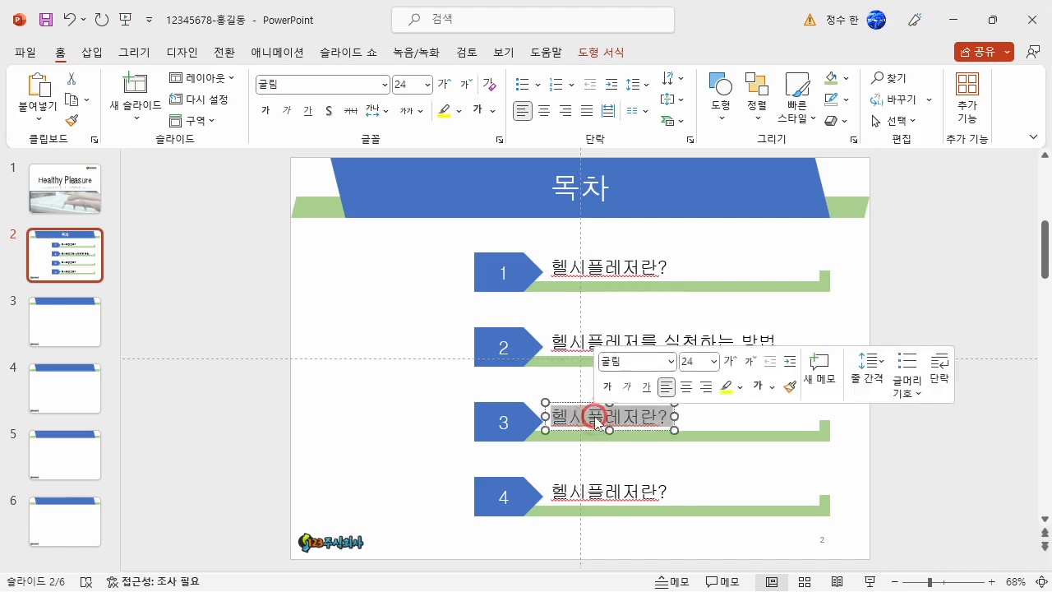
{"action": "type", "text": "디지털헬스 툴"}
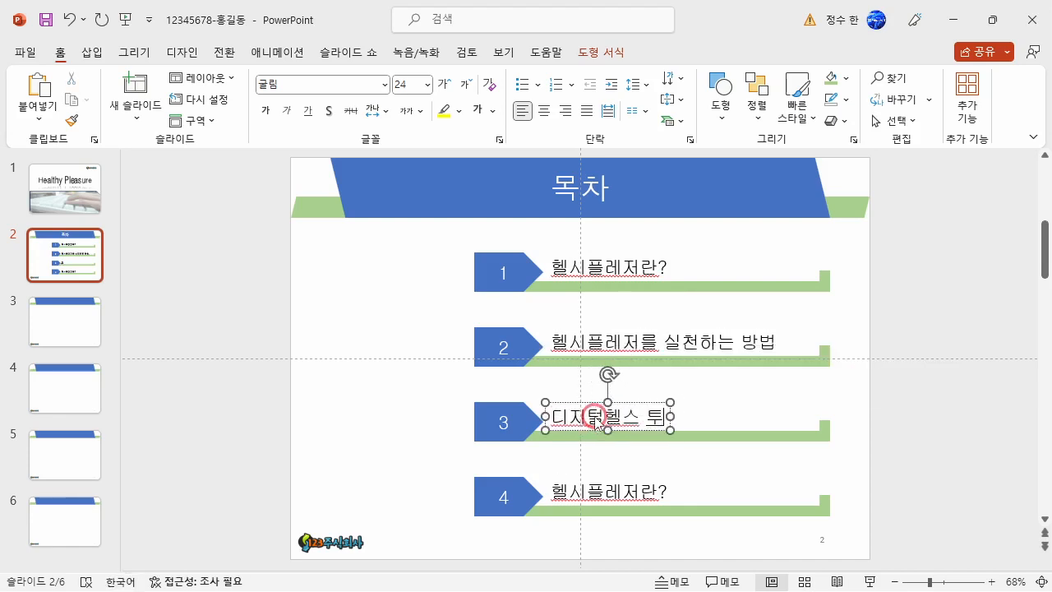
{"action": "type", "text": "자 추이"}
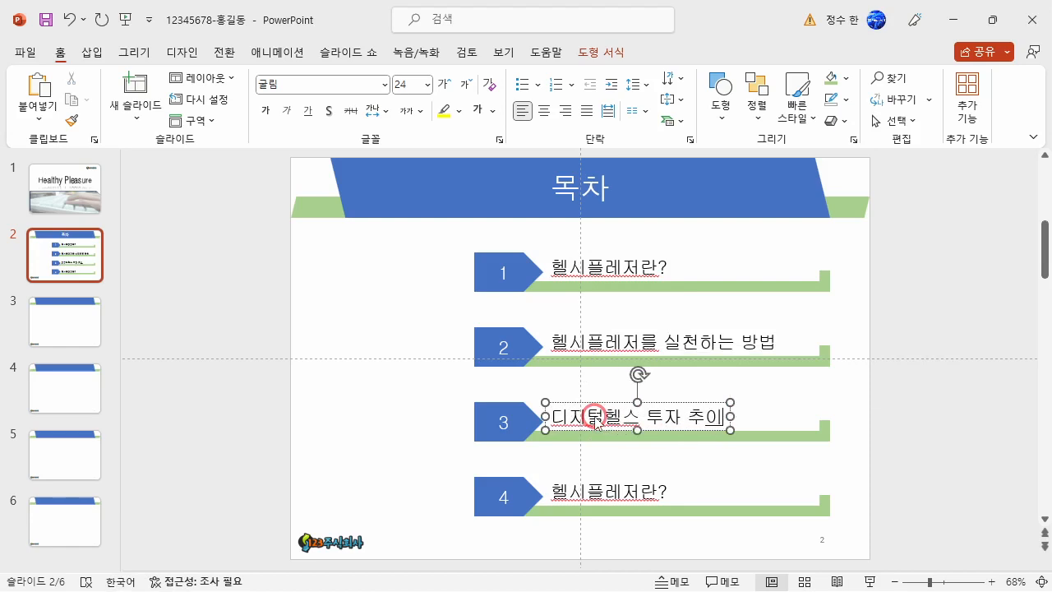
Change the fourth contents row's text to 헬시플레저 실천맵.
{"action": "left_click", "coordinate": [638, 491]}
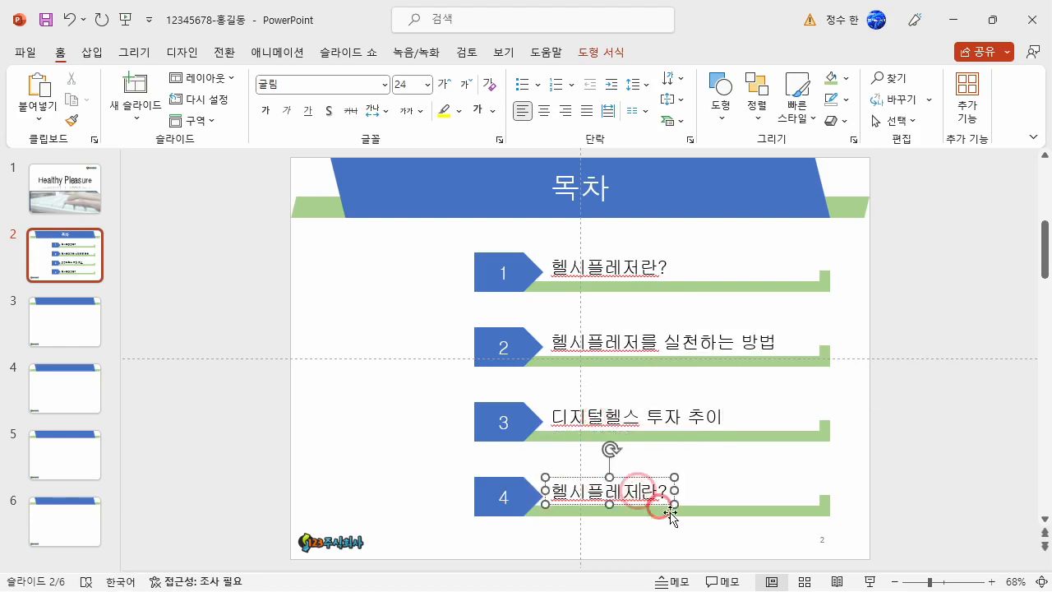
{"action": "key", "text": "Delete"}
{"action": "key", "text": "Delete"}
{"action": "type", "text": "실천맵"}
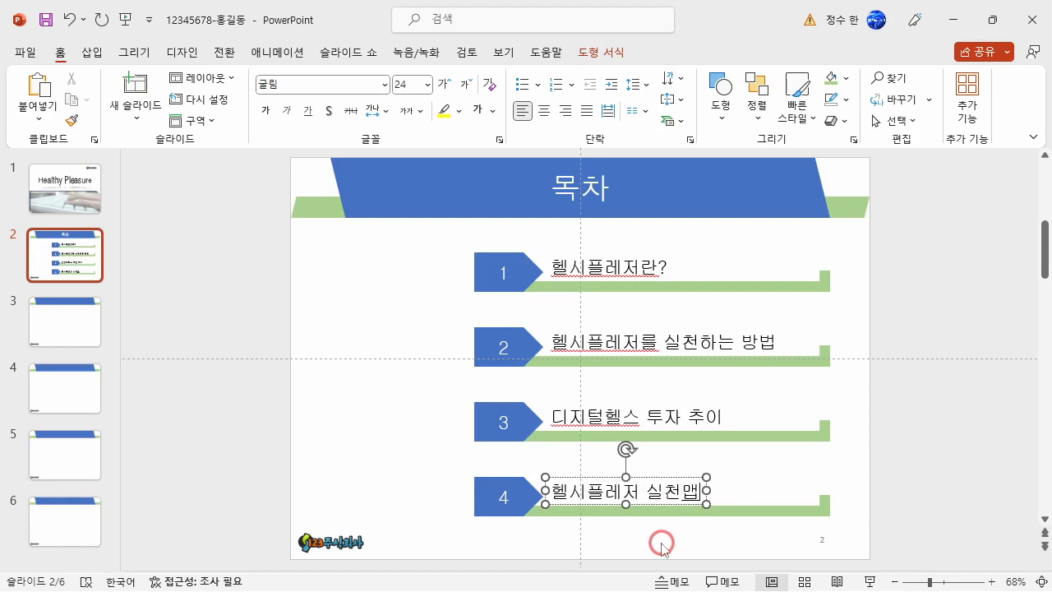
Hyperlink the whole text of the second contents row to slide 4 of the current document.
{"action": "left_click", "coordinate": [672, 341]}
{"action": "triple_click", "coordinate": [672, 341]}
{"action": "left_click", "coordinate": [741, 346]}
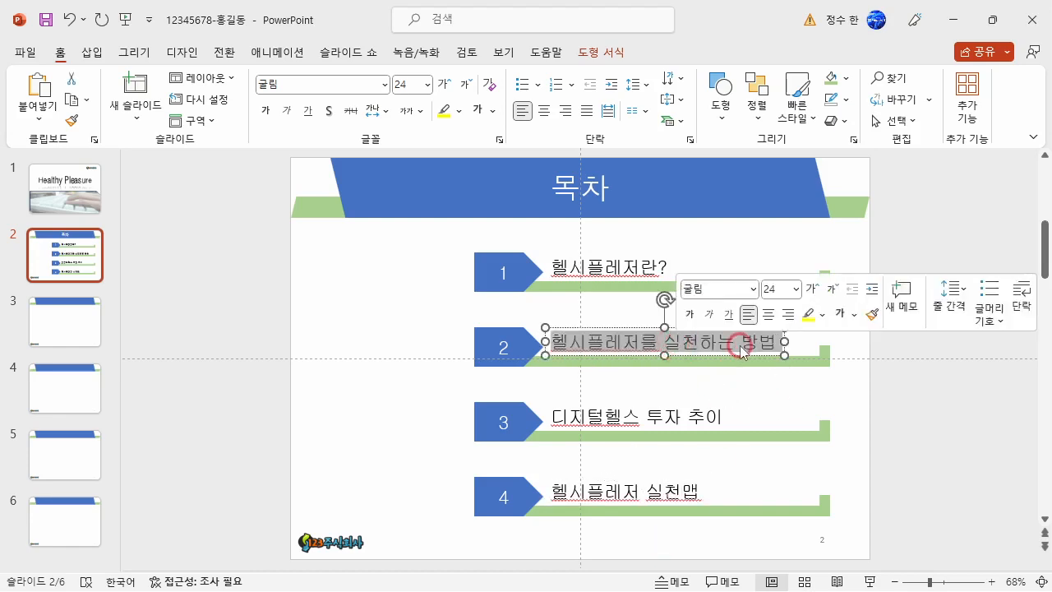
{"action": "right_click", "coordinate": [659, 341]}
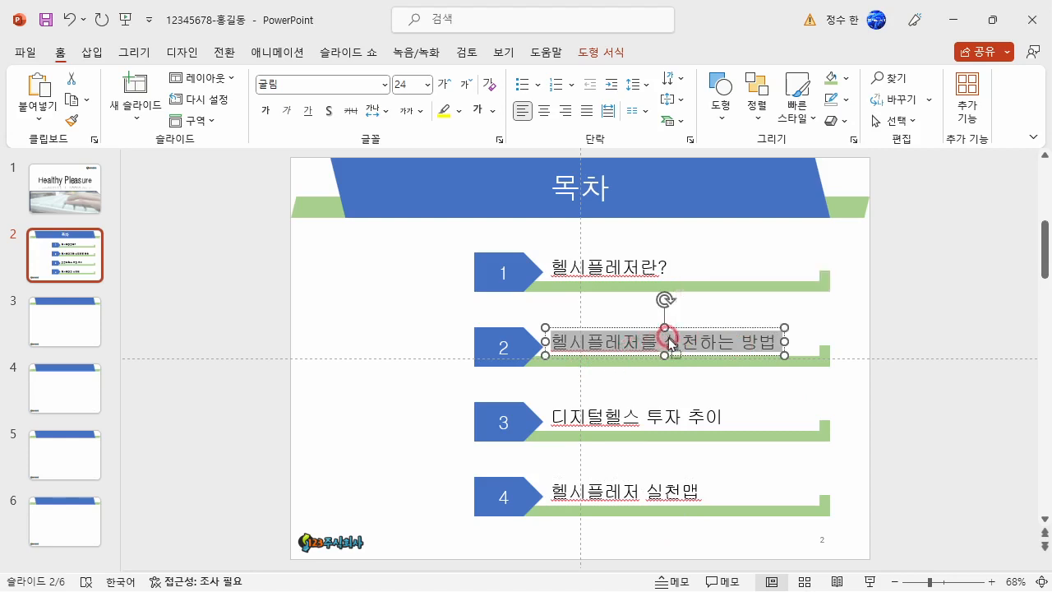
{"action": "key", "text": "Escape"}
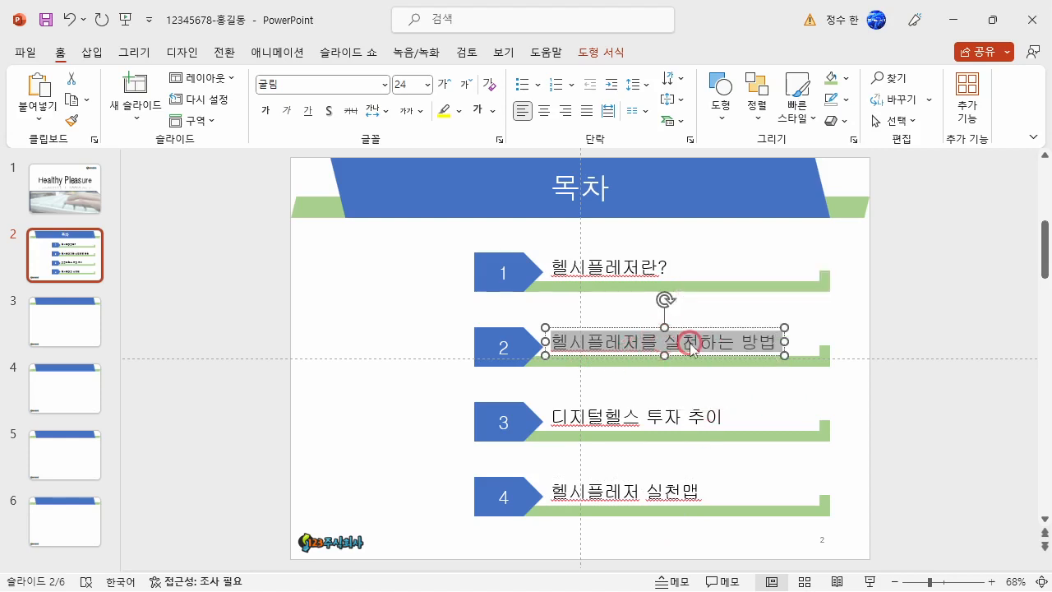
{"action": "left_click", "coordinate": [92, 54]}
{"action": "left_click", "coordinate": [506, 103]}
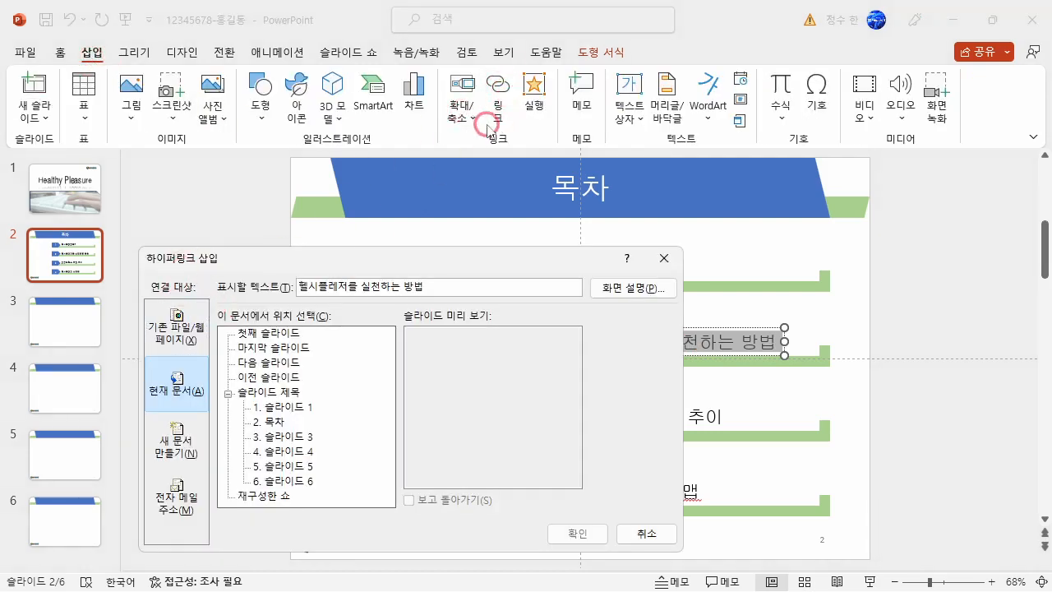
{"action": "left_click", "coordinate": [195, 396]}
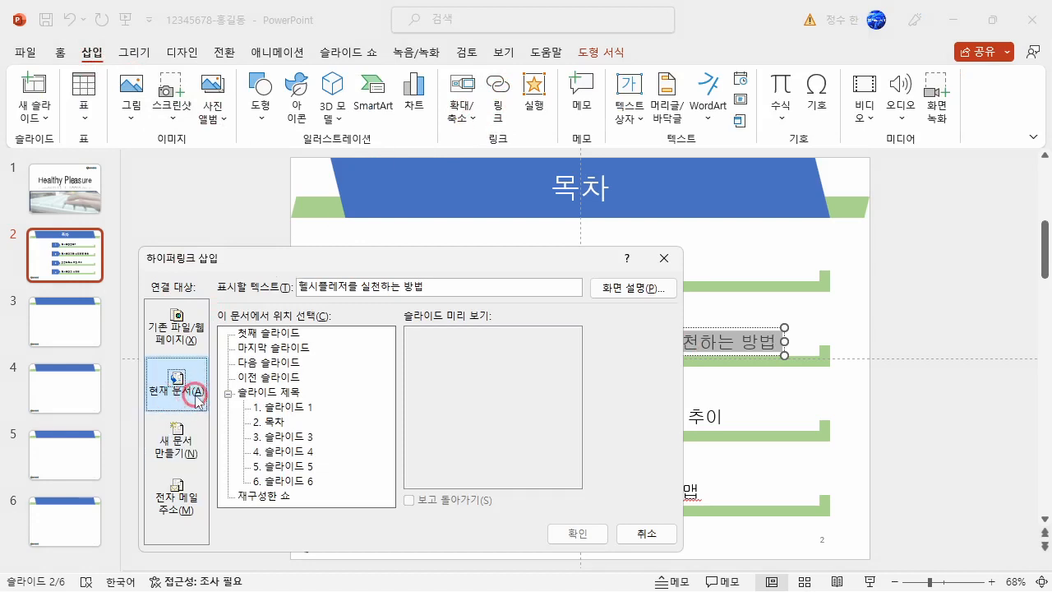
{"action": "left_click", "coordinate": [312, 451]}
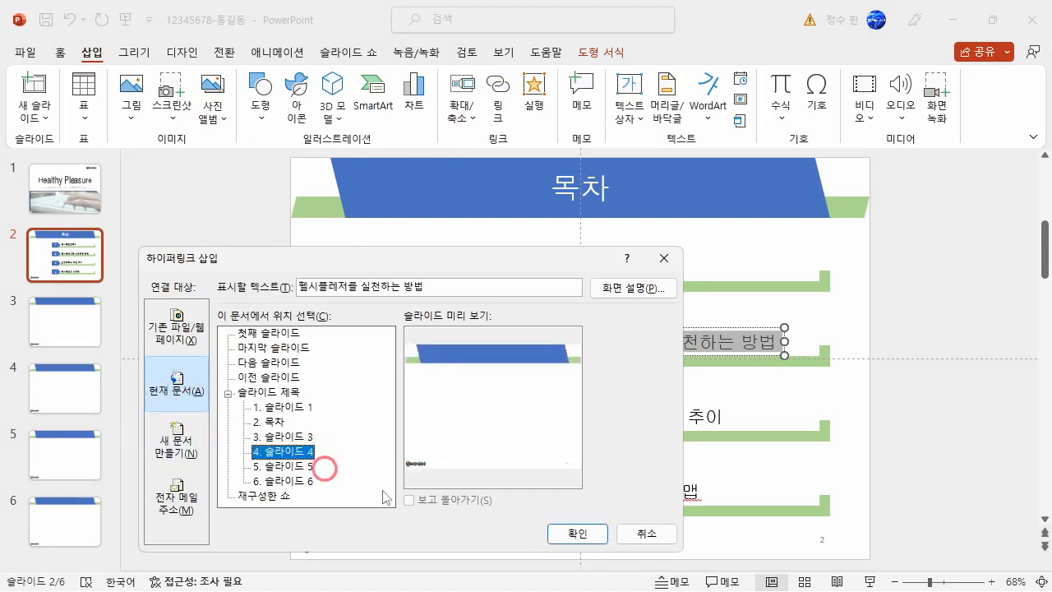
{"action": "left_click", "coordinate": [578, 535]}
Follow the second row's hyperlink to test it and return to the contents slide.
{"action": "left_click", "coordinate": [799, 392]}
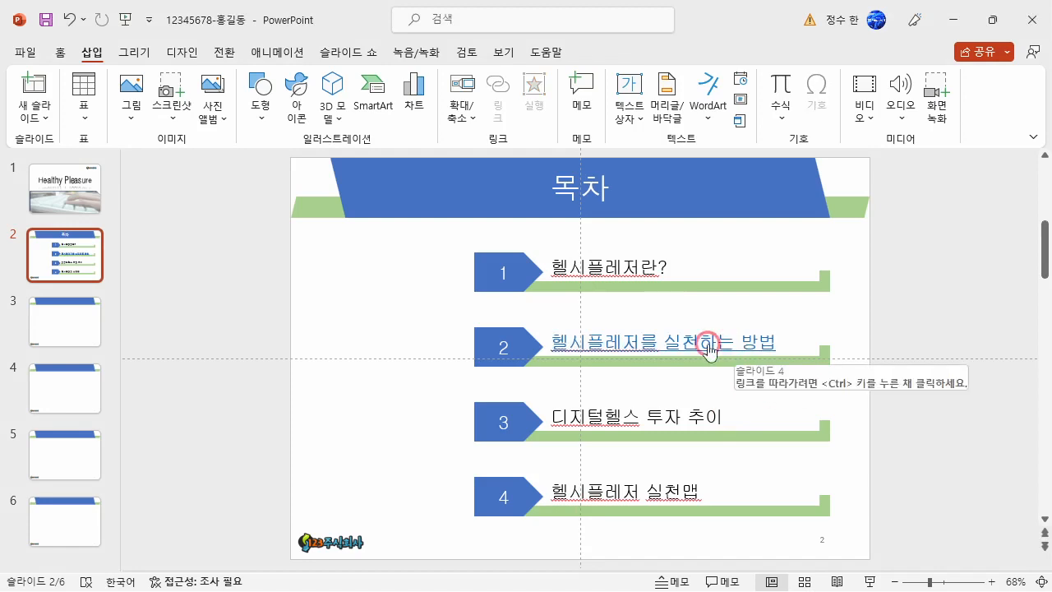
{"action": "left_click", "coordinate": [628, 349], "text": "ctrl"}
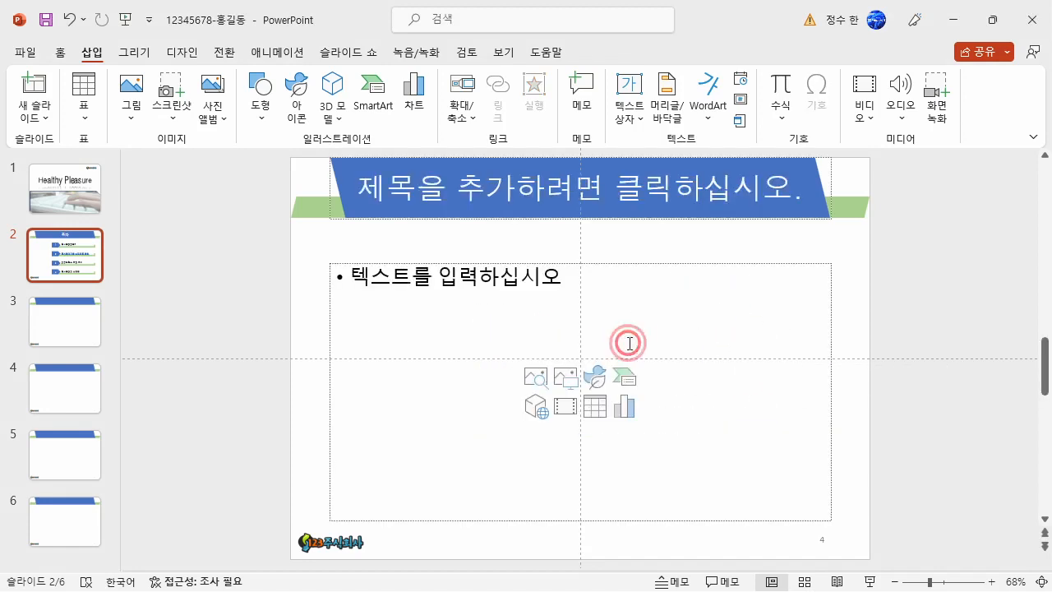
{"action": "left_click", "coordinate": [85, 257]}
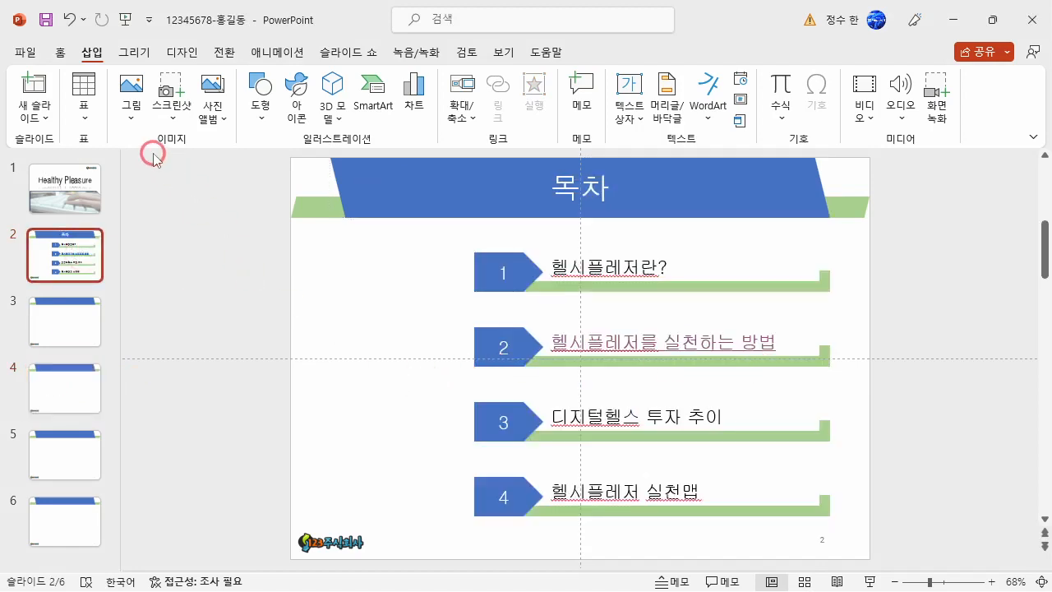
Insert the picture 그림5 from the ITQ Picture folder on this device into the contents slide.
{"action": "left_click", "coordinate": [132, 104]}
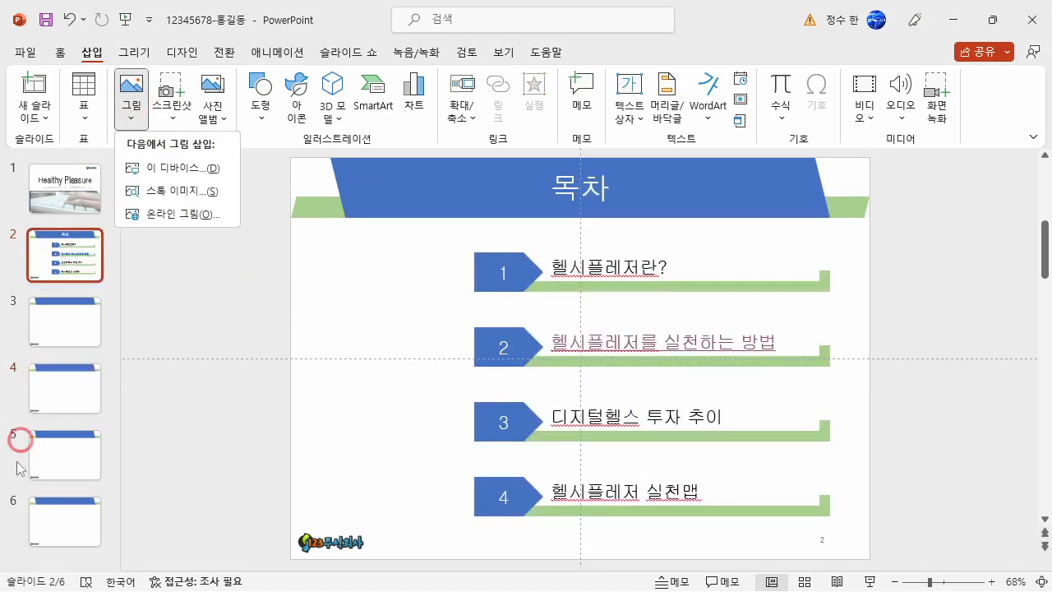
{"action": "left_click", "coordinate": [186, 167]}
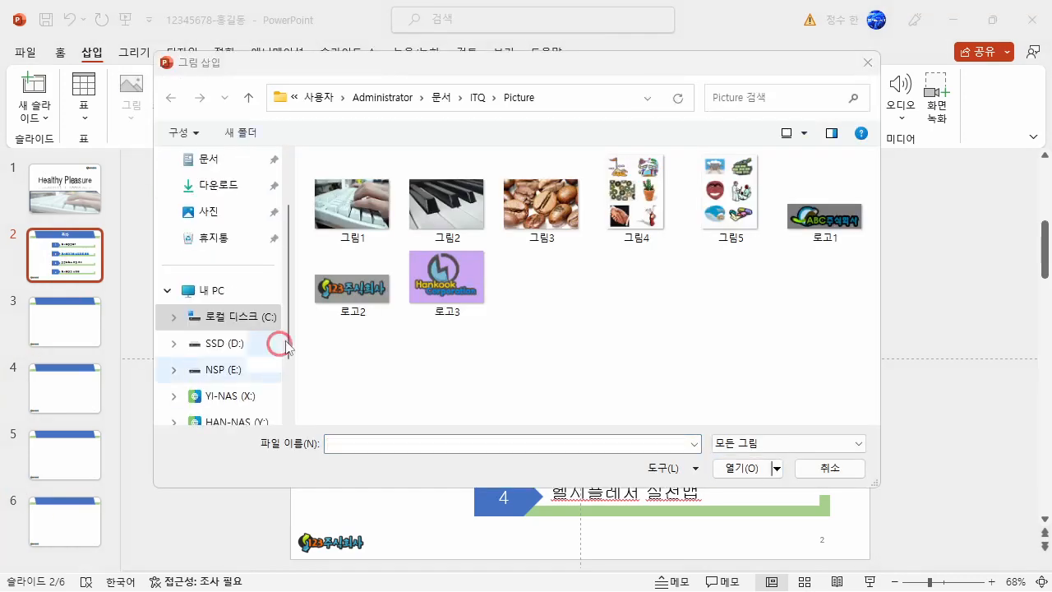
{"action": "left_click", "coordinate": [723, 212]}
{"action": "left_click", "coordinate": [726, 465]}
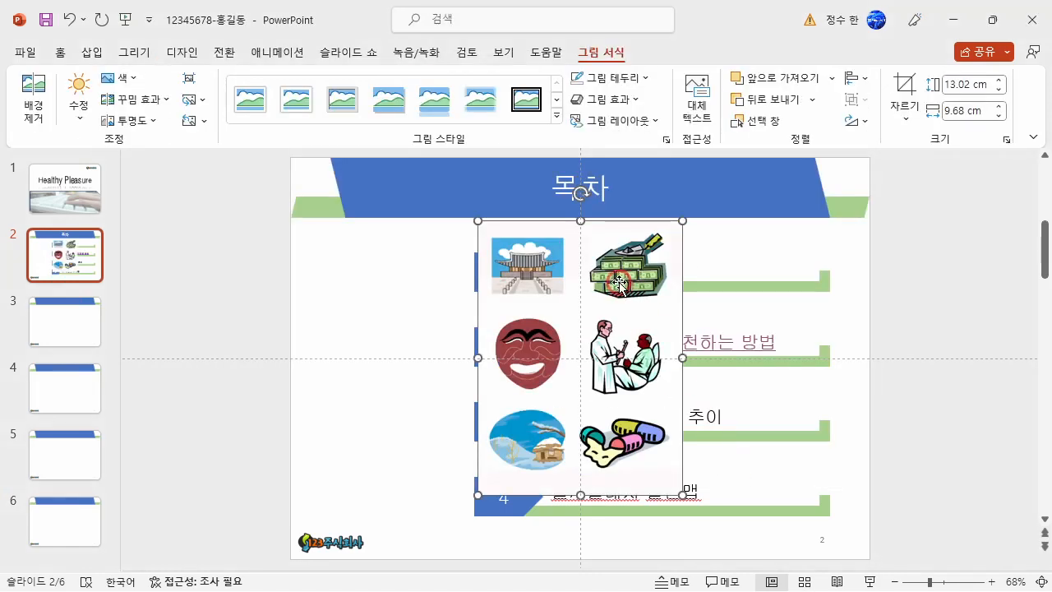
Crop the inserted picture down to the palace illustration in its upper-left corner, about 3.05 by 3.74 cm.
{"action": "left_click", "coordinate": [901, 87]}
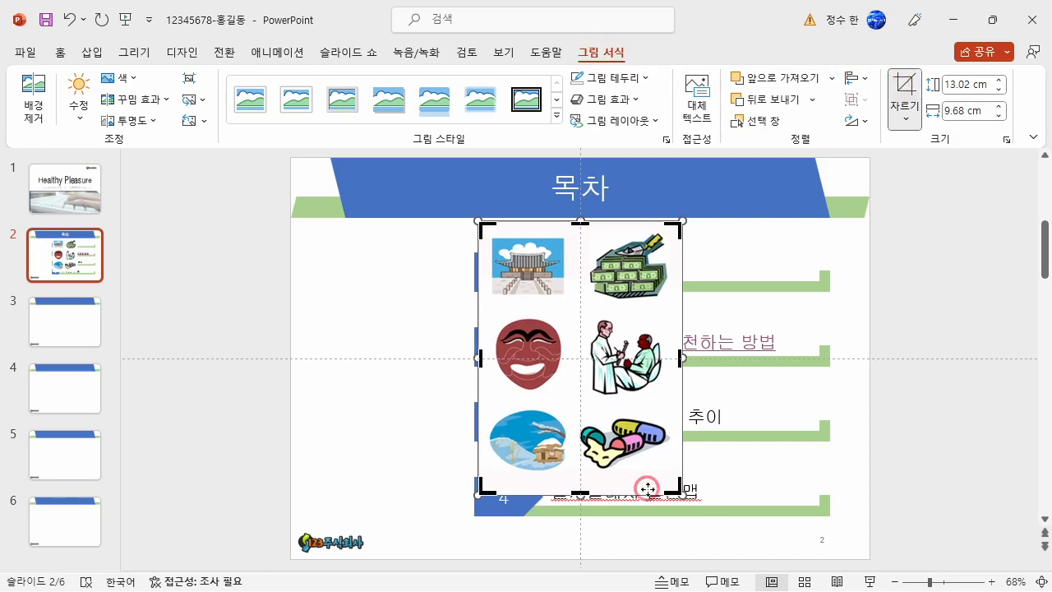
{"action": "left_click_drag", "start_coordinate": [679, 486], "coordinate": [567, 299]}
{"action": "left_click_drag", "start_coordinate": [478, 223], "coordinate": [487, 236]}
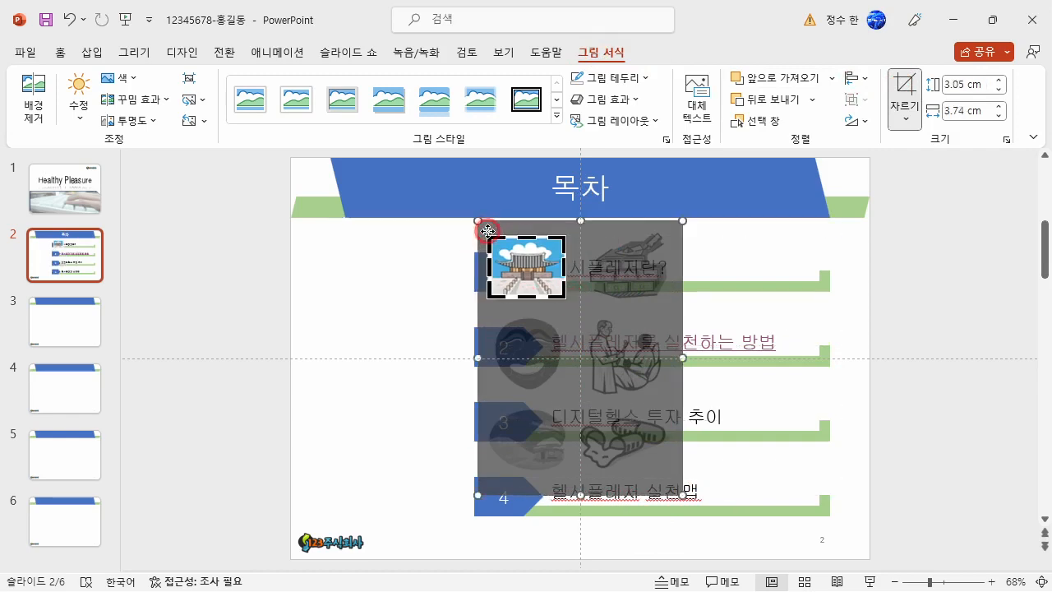
{"action": "left_click", "coordinate": [409, 306]}
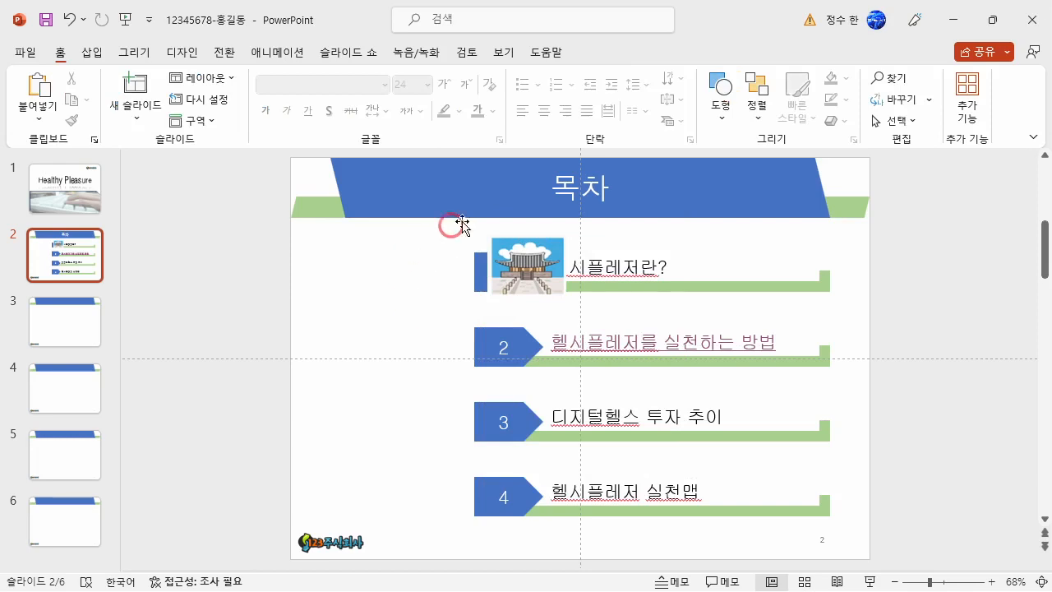
Move the cropped palace picture to the empty area left of row 1 and enlarge it to about 3.52 by 4.32 cm.
{"action": "left_click_drag", "start_coordinate": [536, 262], "coordinate": [379, 276]}
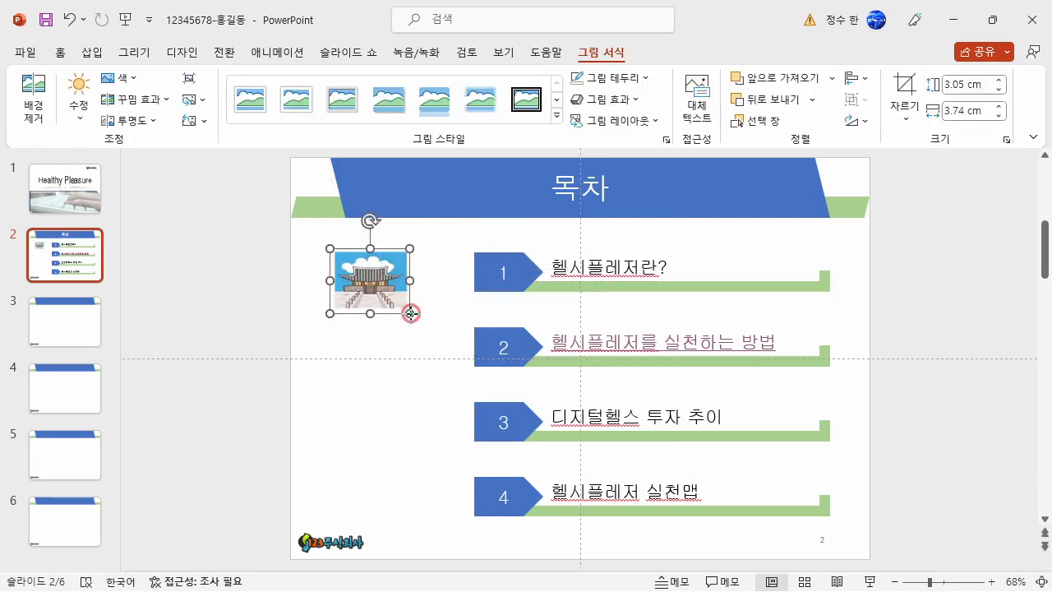
{"action": "left_click_drag", "start_coordinate": [410, 313], "coordinate": [422, 323]}
{"action": "left_click", "coordinate": [448, 310]}
{"action": "left_click_drag", "start_coordinate": [390, 285], "coordinate": [391, 291]}
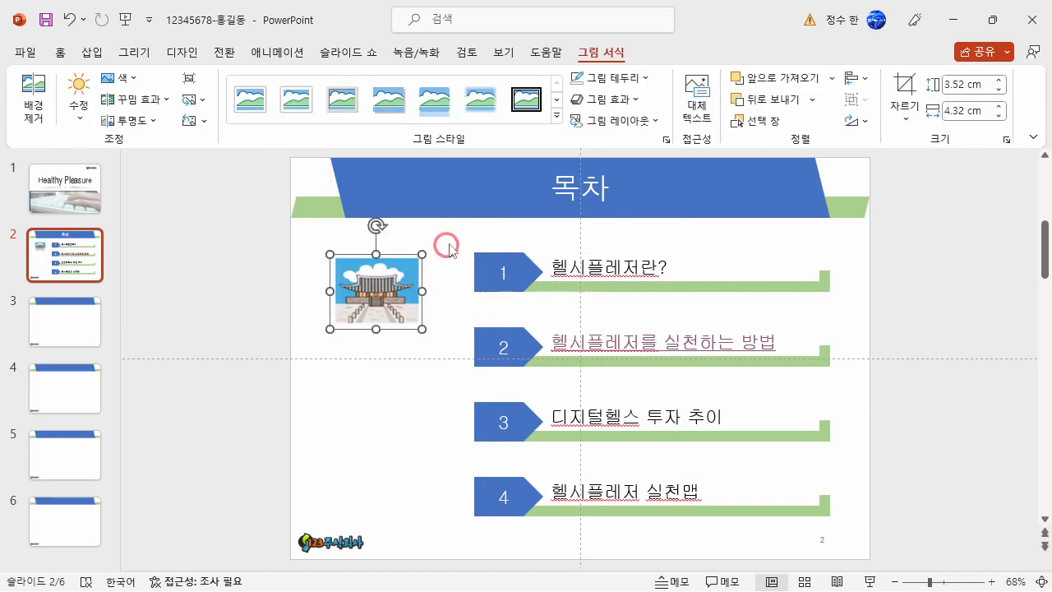
{"action": "left_click", "coordinate": [461, 237]}
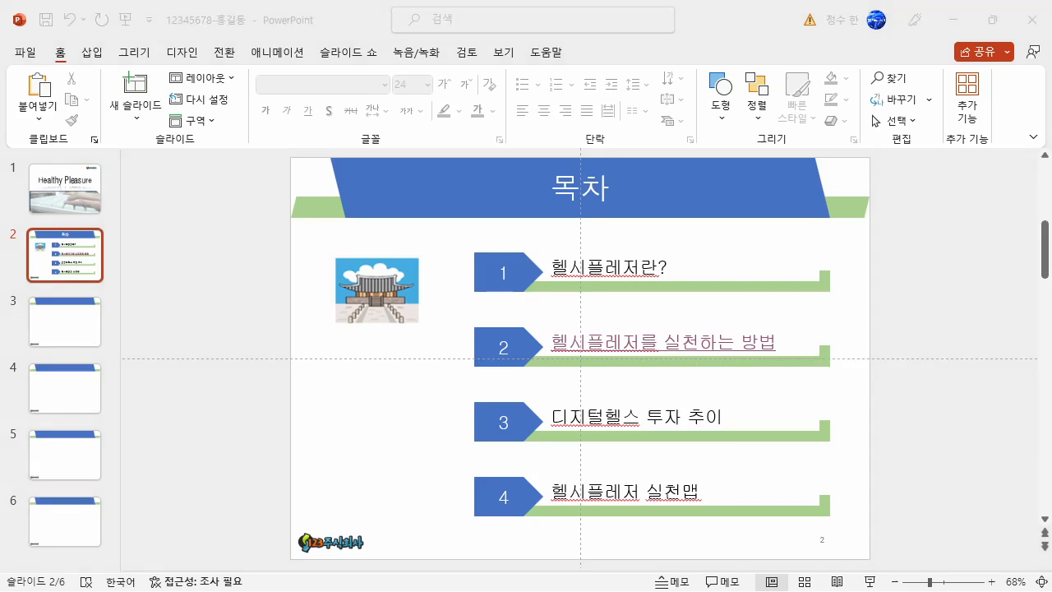
Enter 1. 헬시플레저란? as the title of slide 3.
{"action": "left_click", "coordinate": [79, 333]}
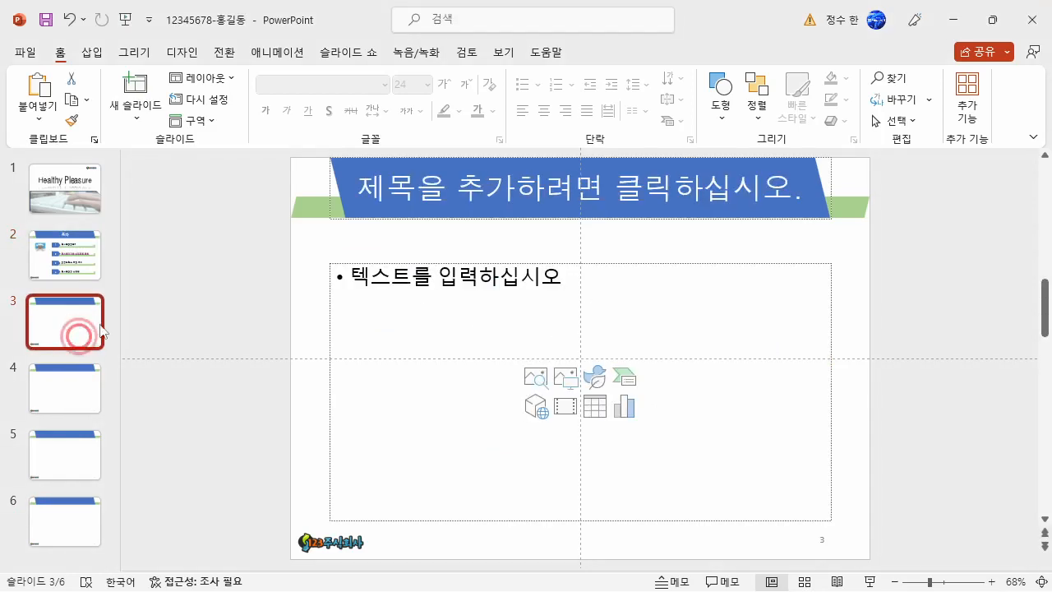
{"action": "left_click", "coordinate": [459, 192]}
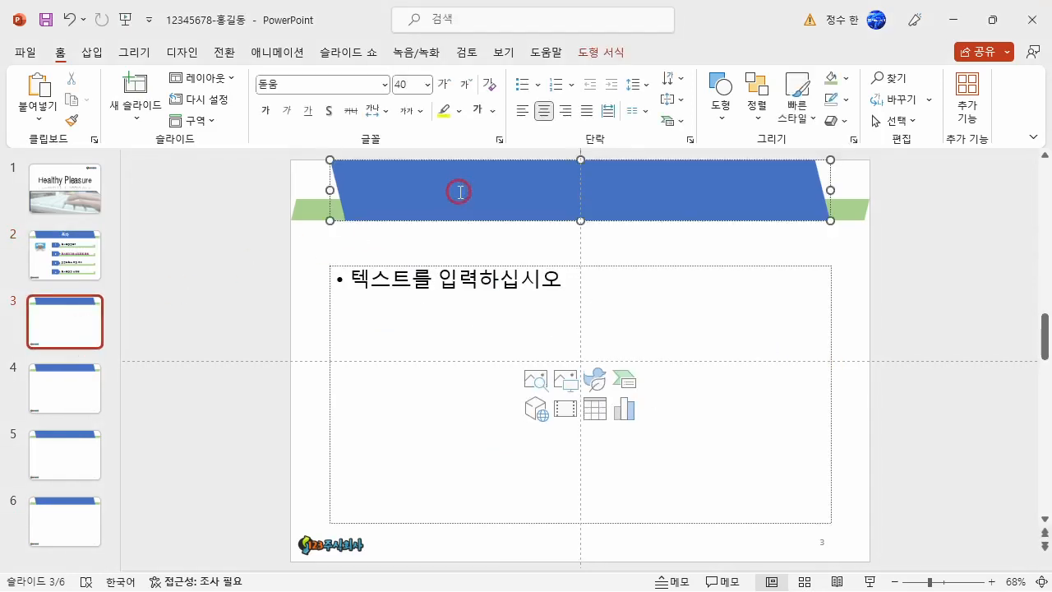
{"action": "type", "text": "1."}
{"action": "key", "text": "Hangul"}
{"action": "type", "text": "헬시"}
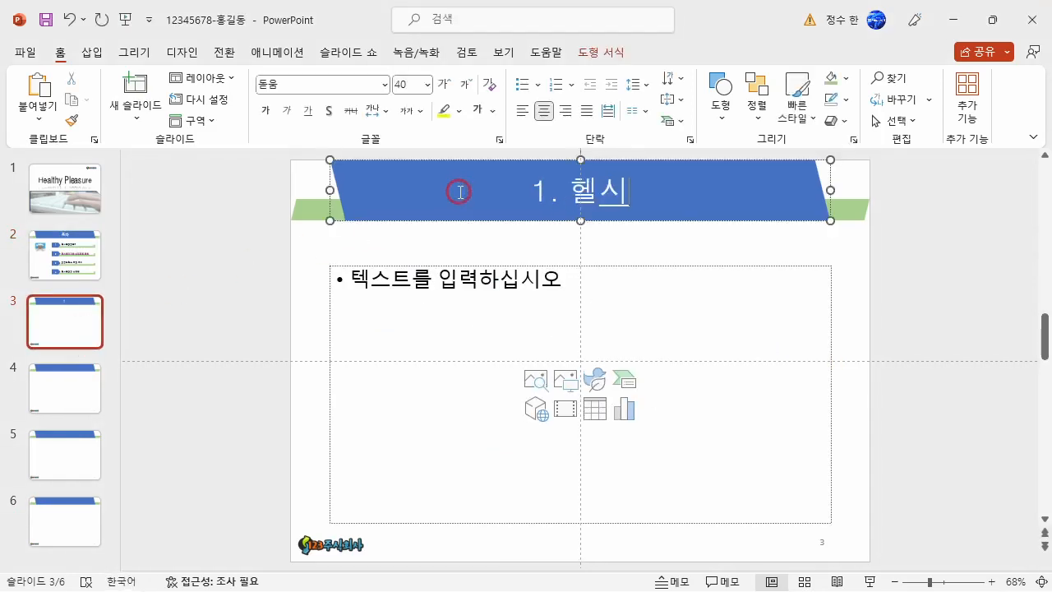
{"action": "type", "text": "플레"}
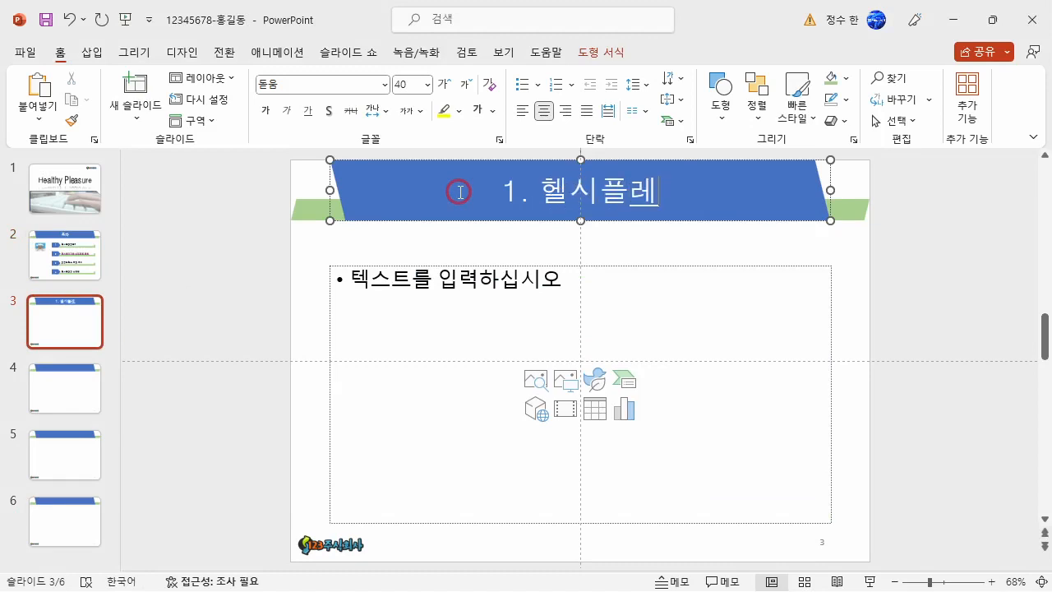
{"action": "type", "text": "저라"}
{"action": "key", "text": "Hangul"}
{"action": "type", "text": "?"}
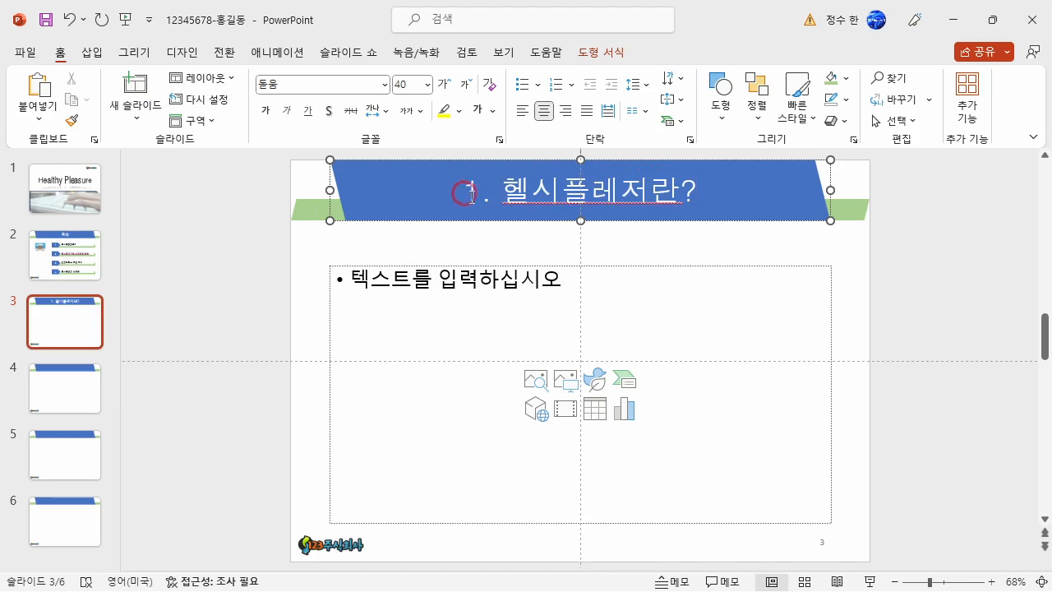
Turn off text autofit for the content placeholder on slide 3 by choosing 자동 맞춤 안 함.
{"action": "left_click", "coordinate": [532, 265]}
{"action": "right_click", "coordinate": [532, 269]}
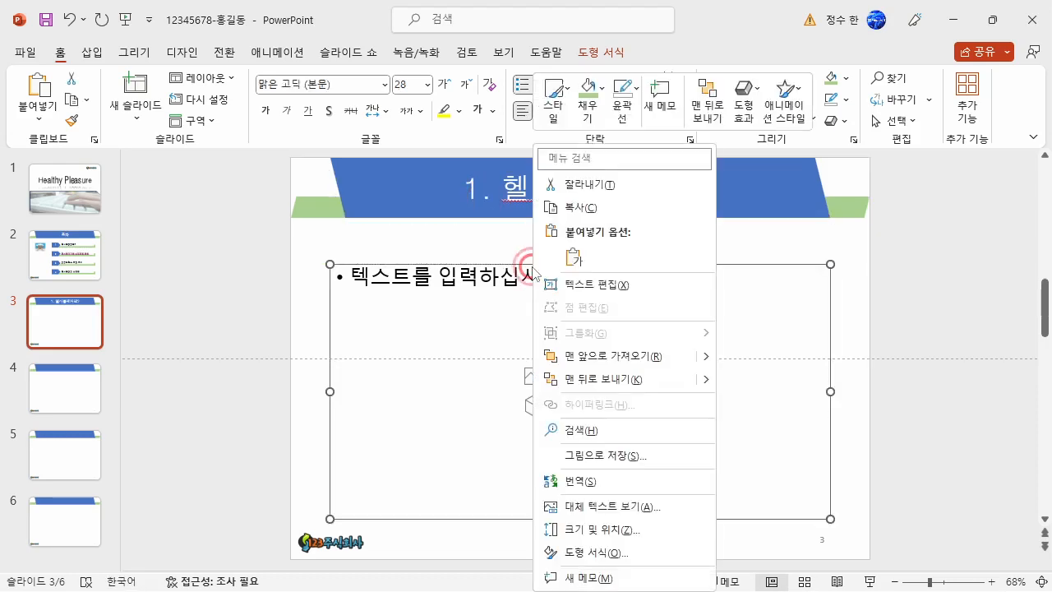
{"action": "left_click", "coordinate": [606, 553]}
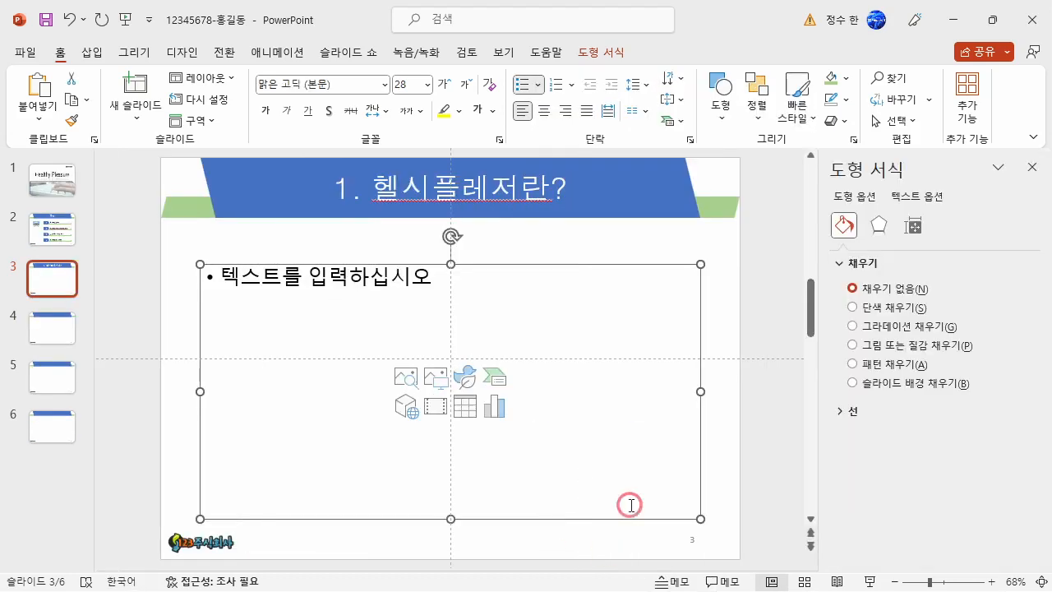
{"action": "left_click", "coordinate": [913, 226]}
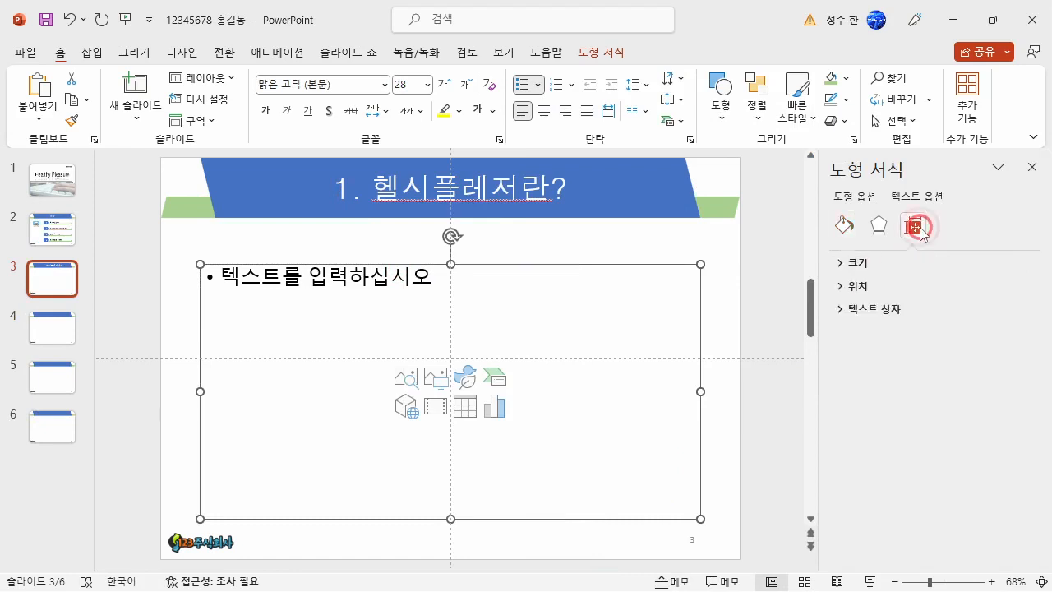
{"action": "left_click", "coordinate": [892, 309]}
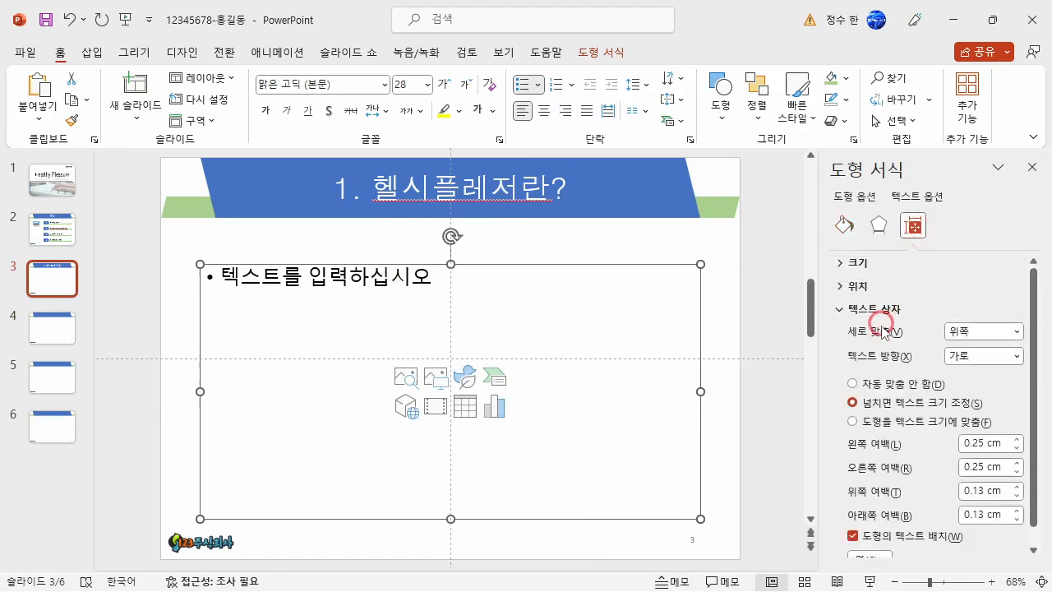
{"action": "left_click", "coordinate": [851, 384]}
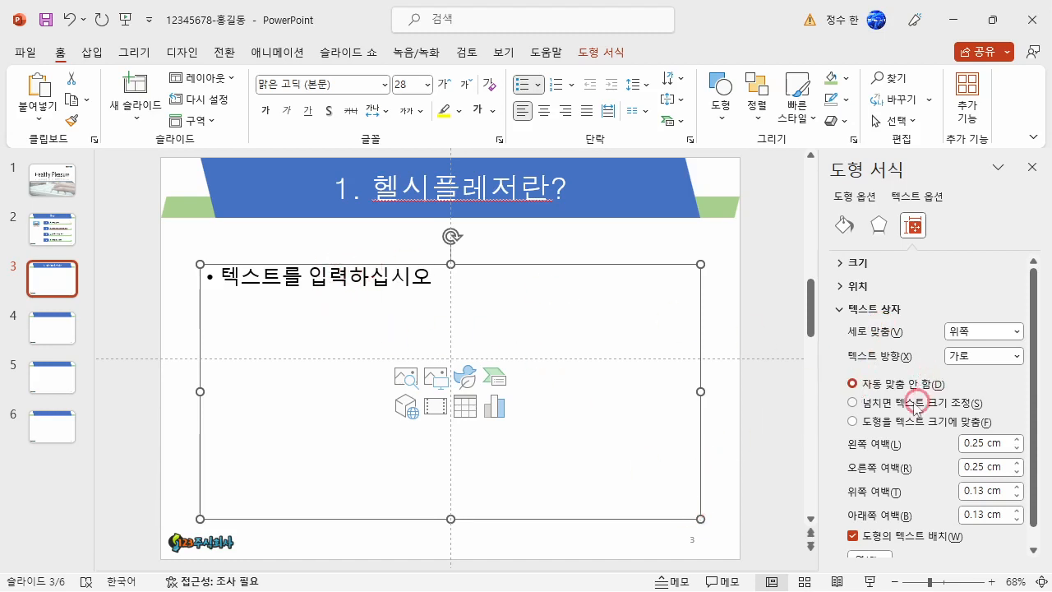
{"action": "left_click", "coordinate": [1033, 167]}
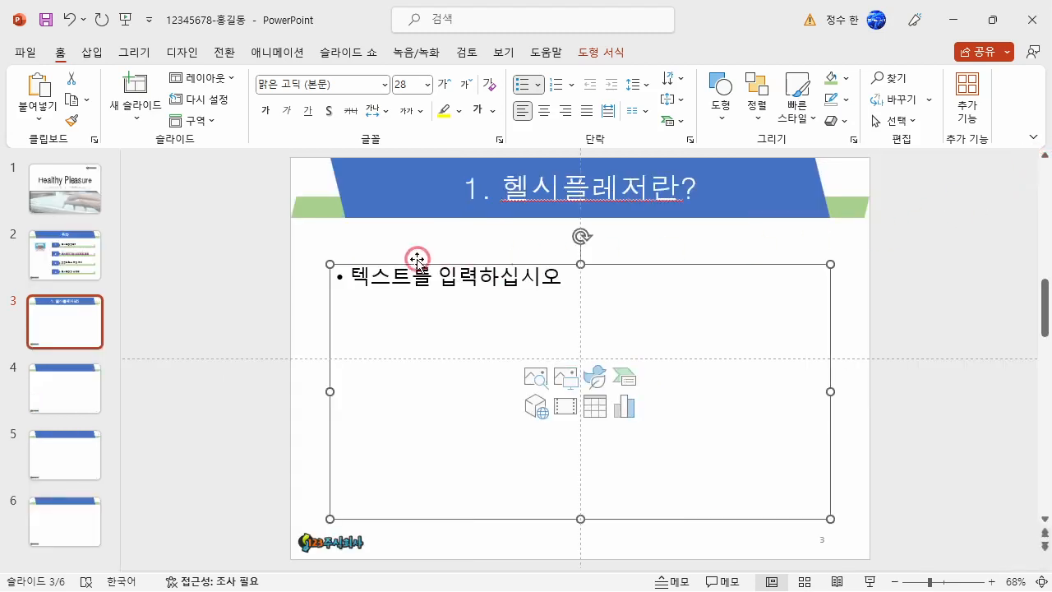
Apply the 별표 글머리 기호 bullet style in slide 3's content placeholder and enter Healthy Pleasure as the first bullet line.
{"action": "left_click", "coordinate": [337, 281]}
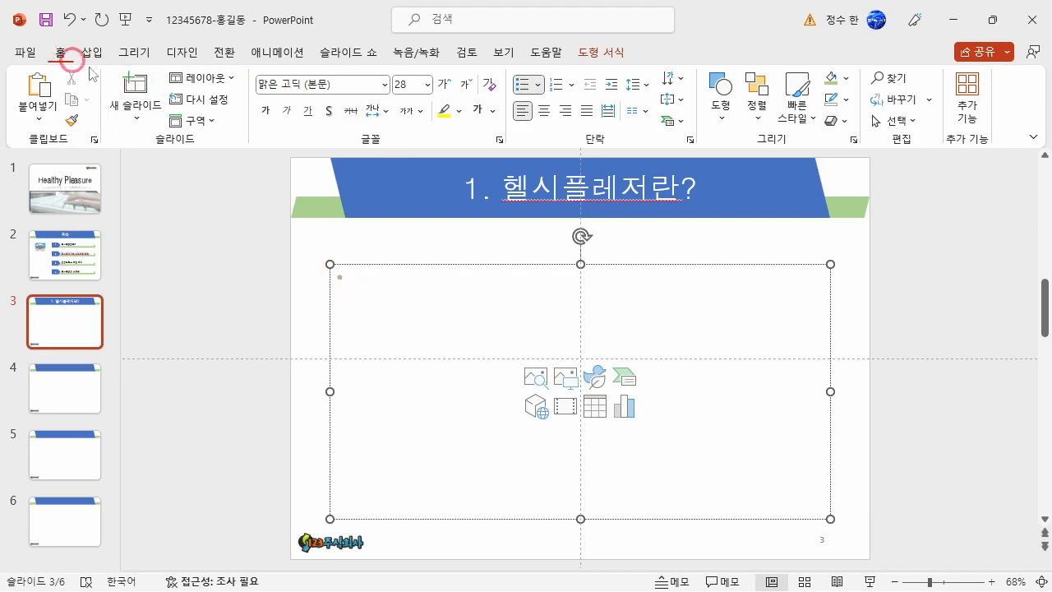
{"action": "left_click", "coordinate": [538, 84]}
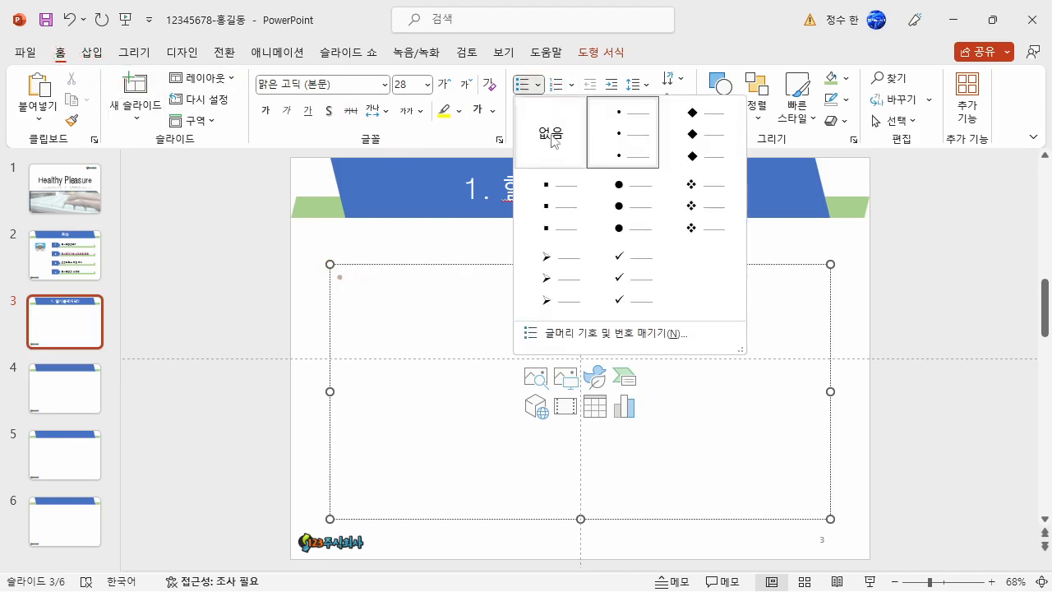
{"action": "left_click", "coordinate": [701, 213]}
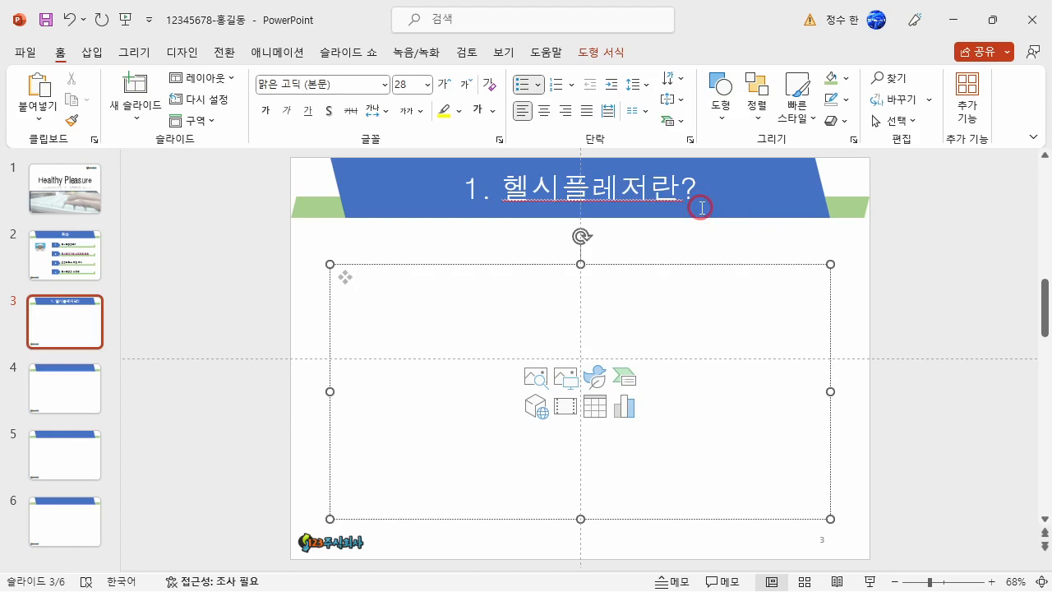
{"action": "key", "text": "Hangul"}
{"action": "type", "text": "Healthy Pleasure"}
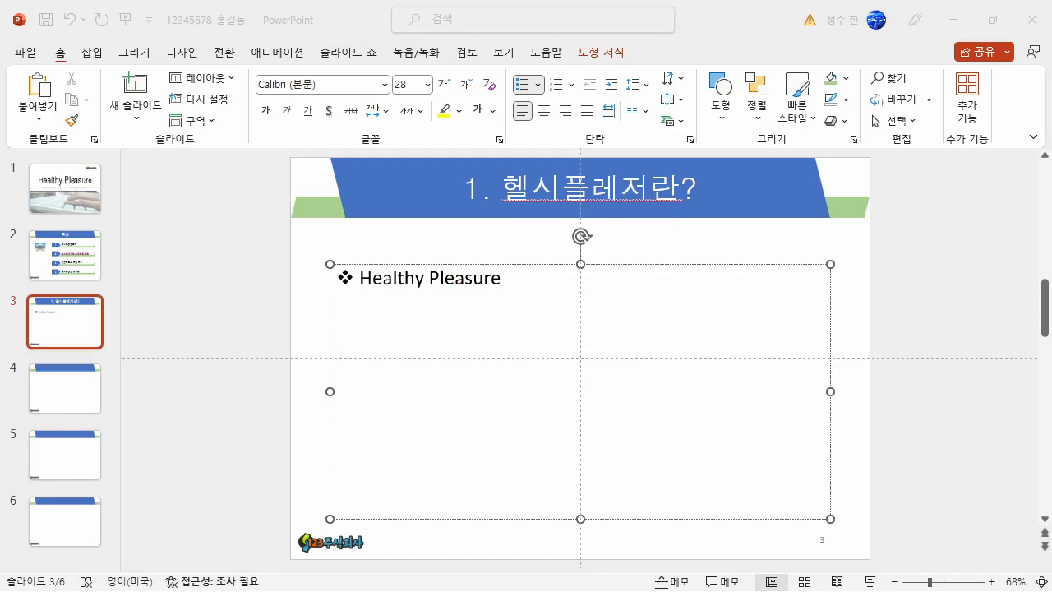
Add a new line below Healthy Pleasure and indent it to the second list level.
{"action": "left_click", "coordinate": [510, 276]}
{"action": "left_click", "coordinate": [366, 317]}
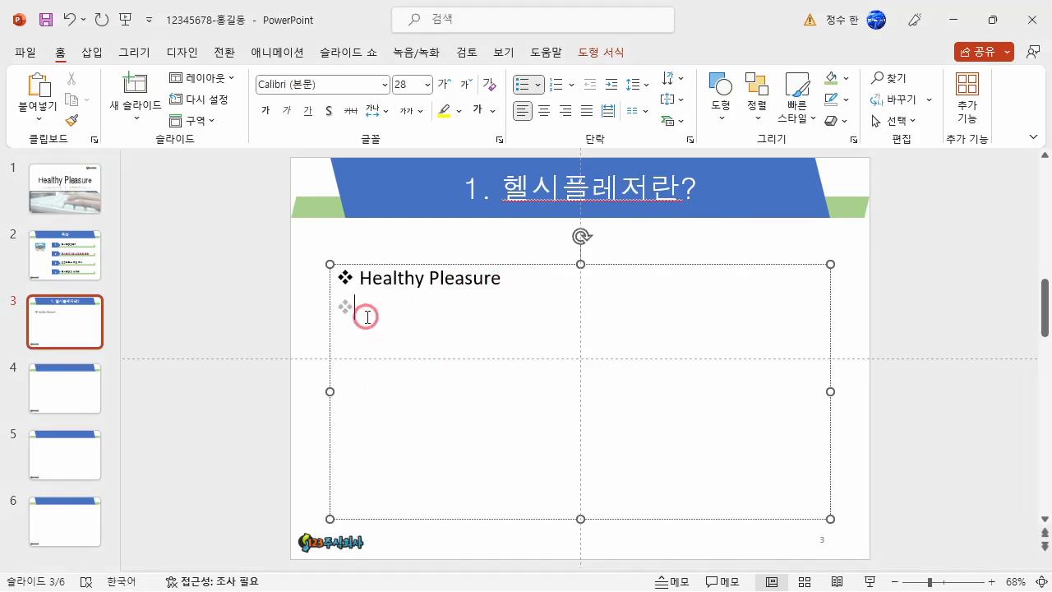
{"action": "key", "text": "Tab"}
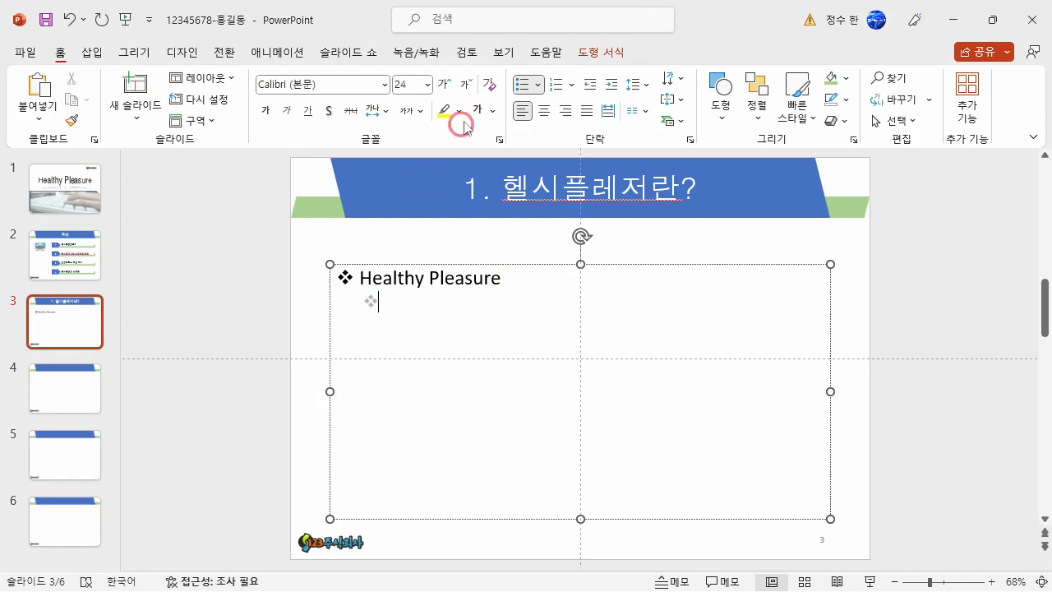